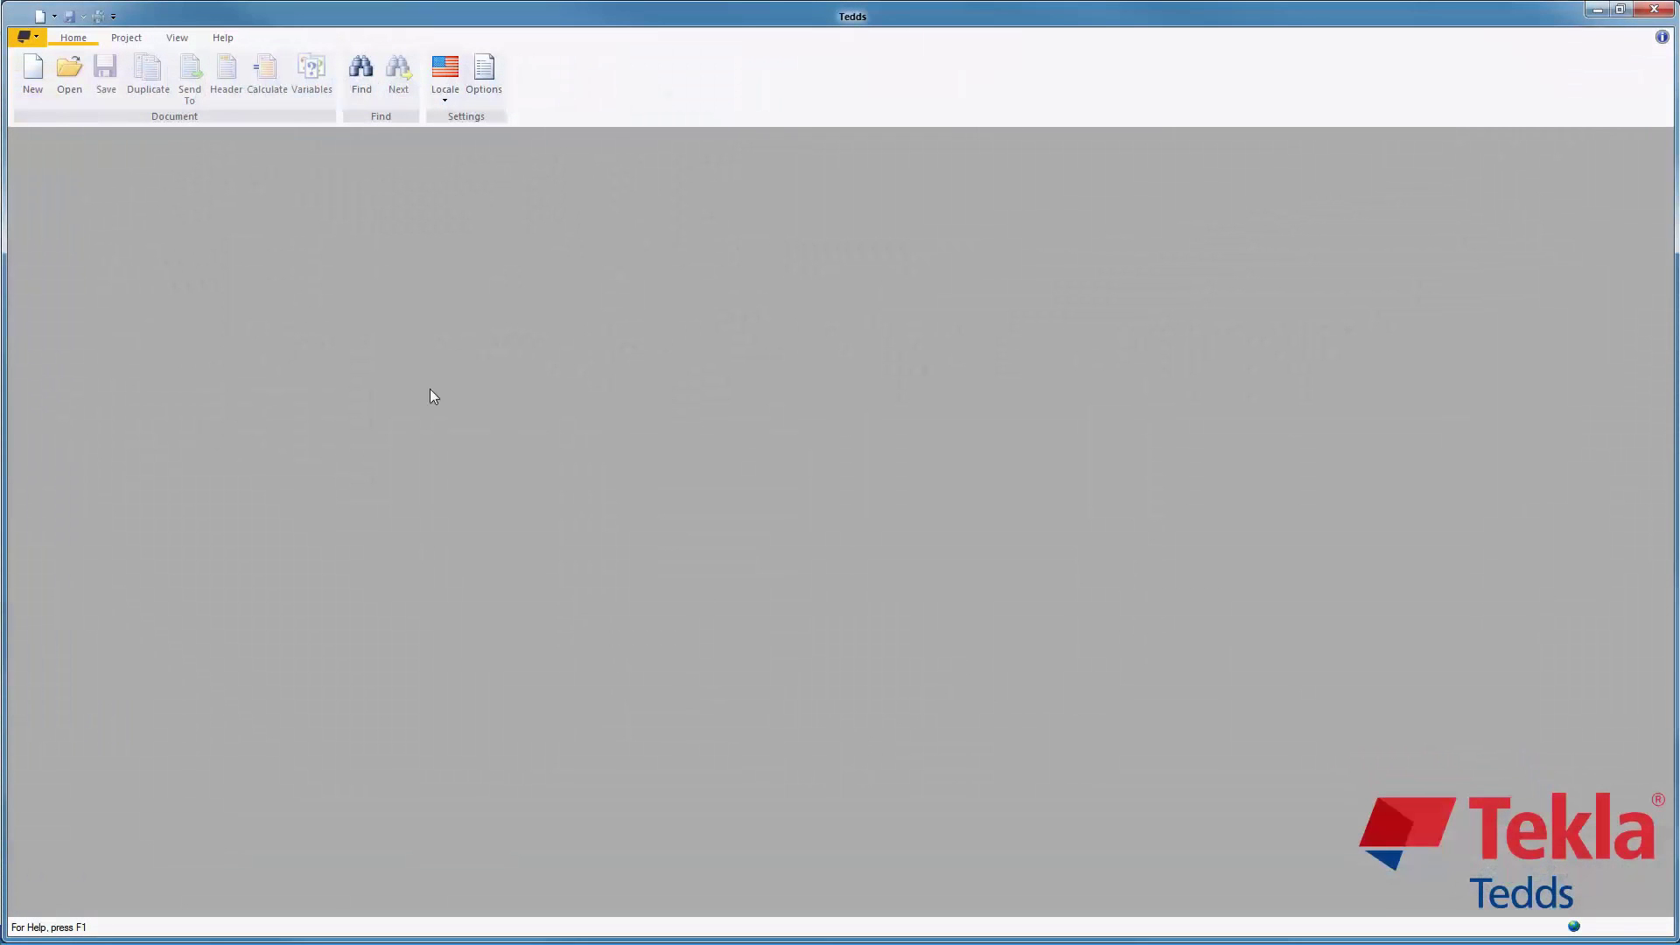
# Step: Find the 2D analysis calculation under Analysis in the library, read its description, and start it
pyautogui.click(32, 78)
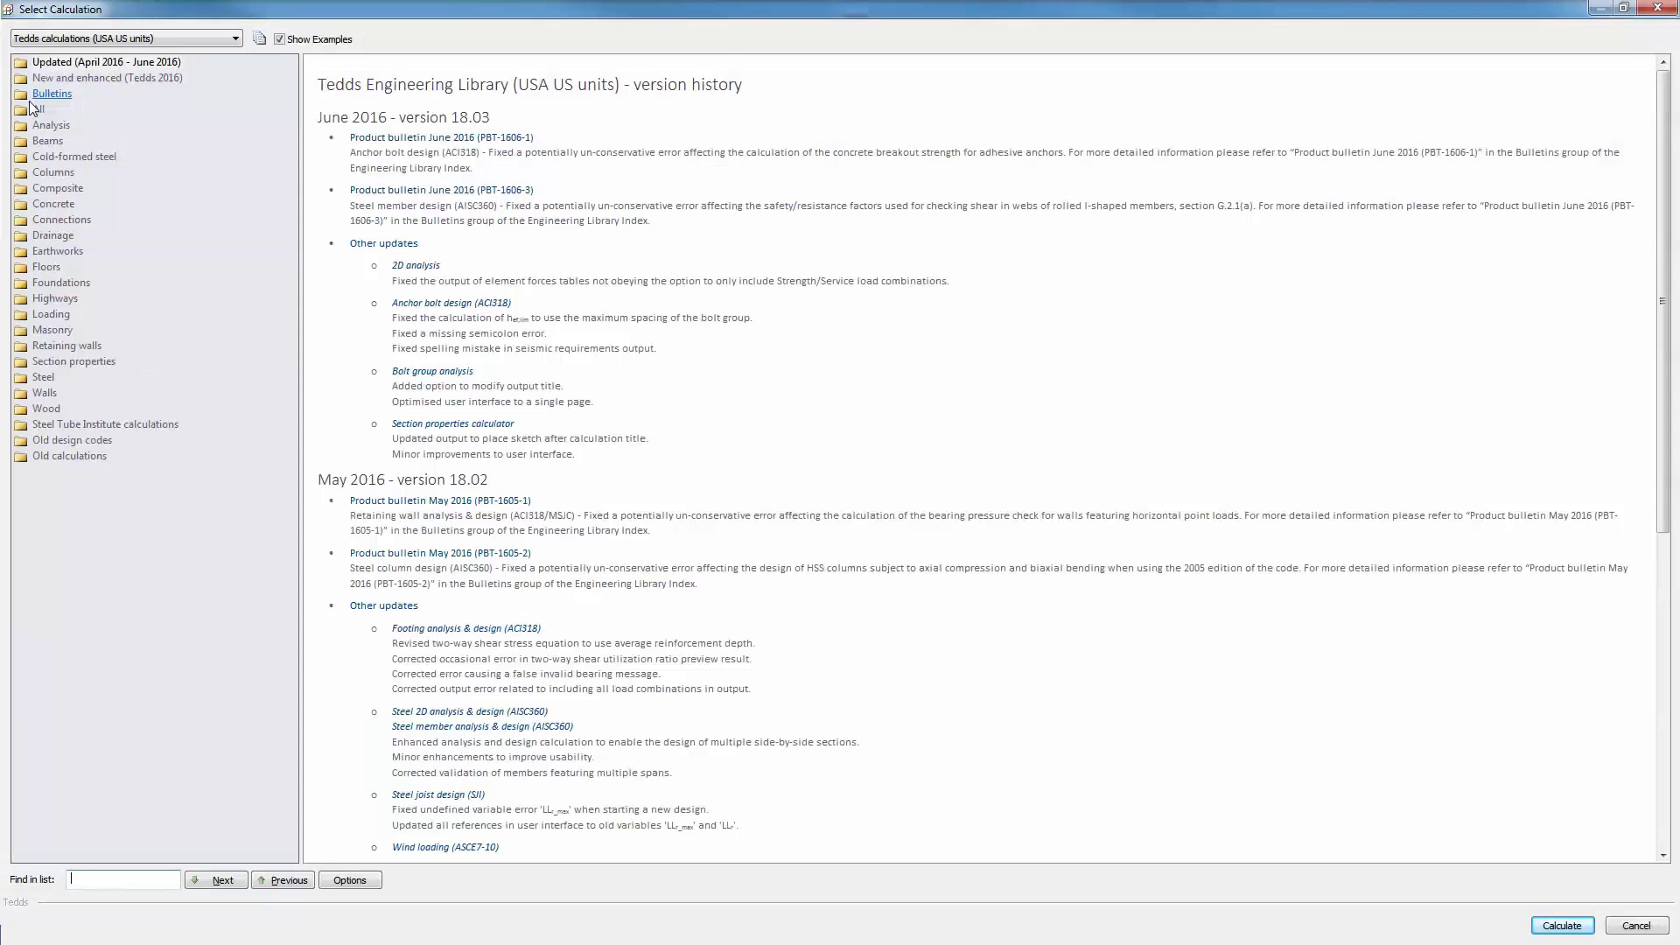
pyautogui.click(50, 125)
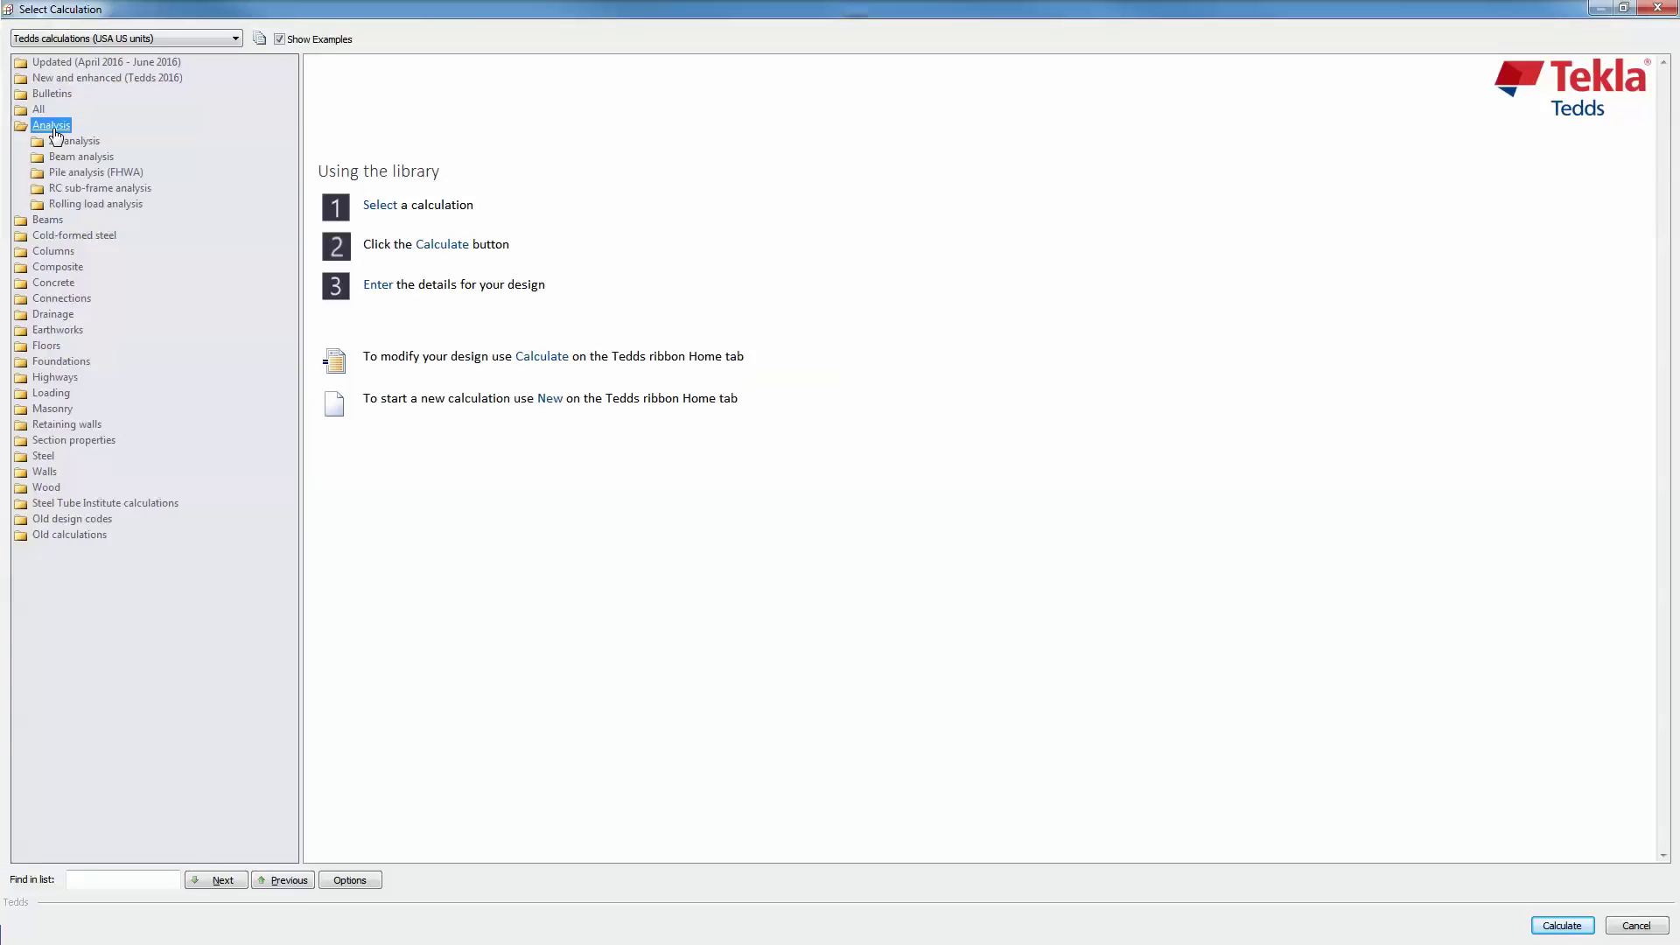
pyautogui.click(61, 143)
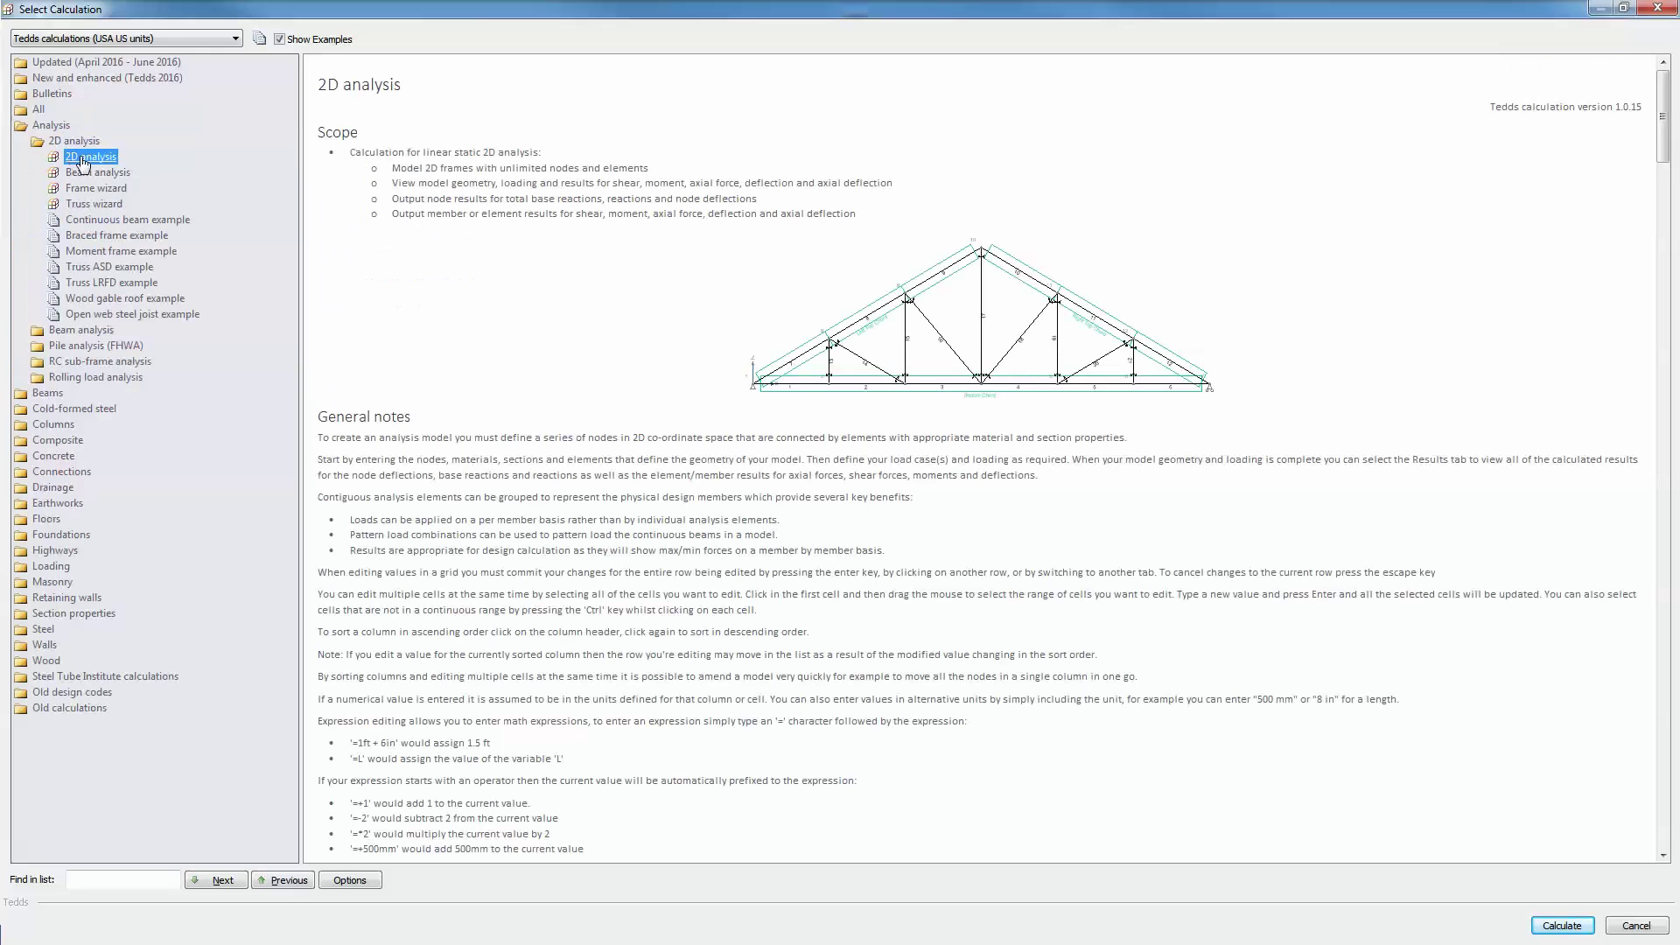
pyautogui.click(77, 157)
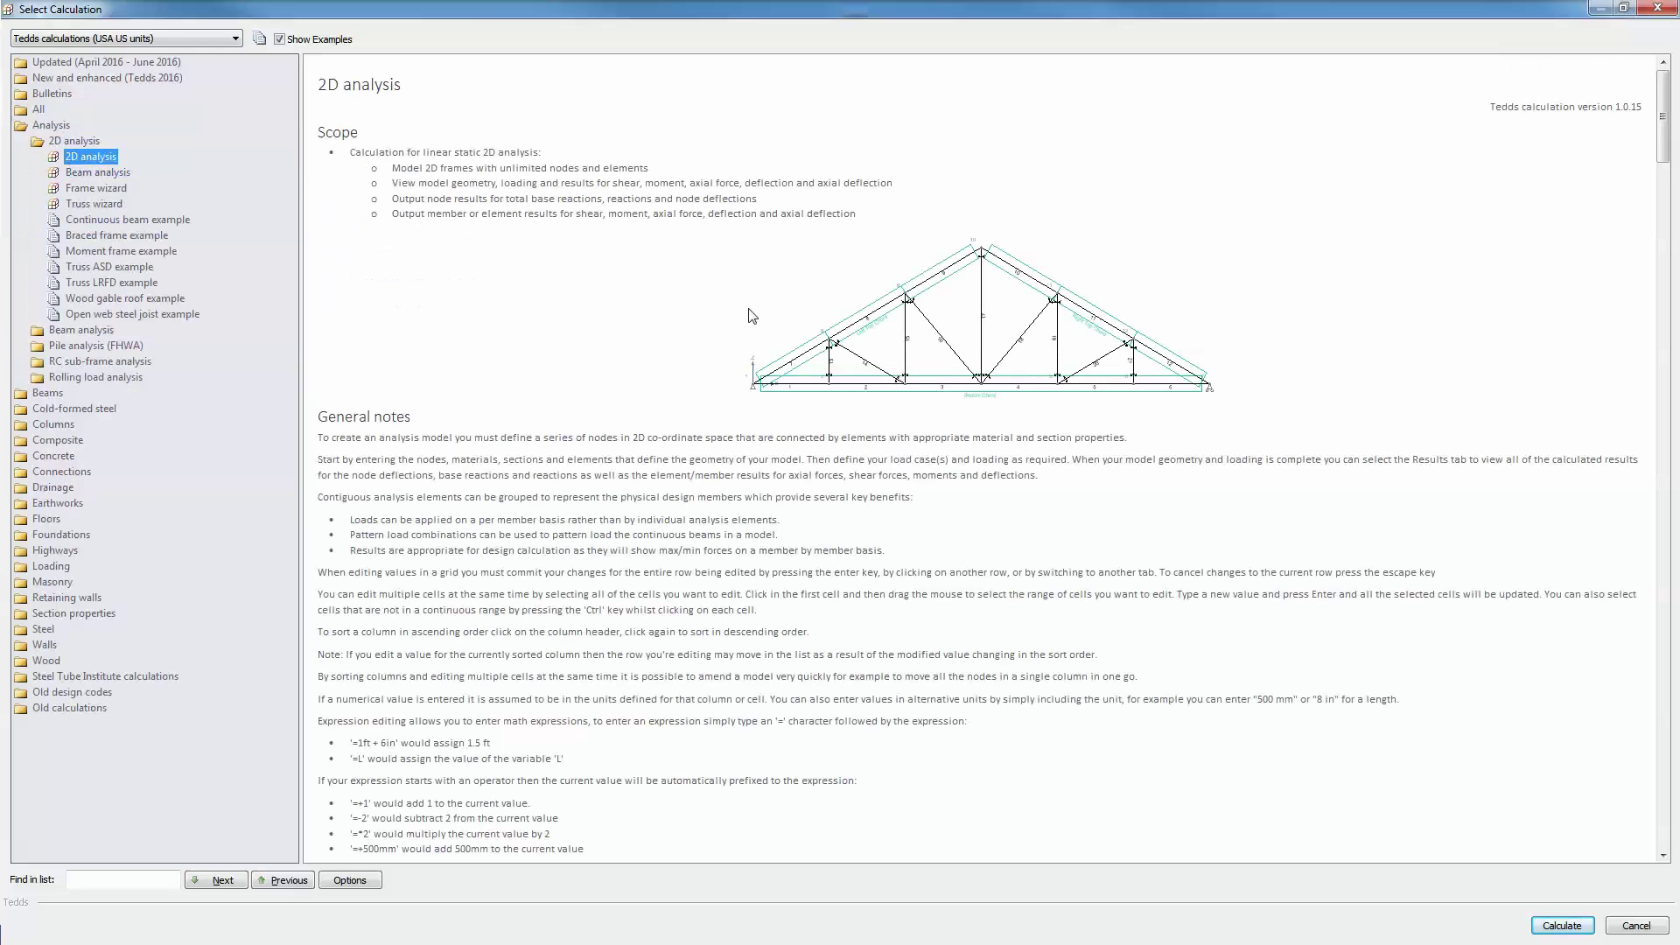
pyautogui.click(1664, 166)
pyautogui.moveTo(1664, 167); pyautogui.dragTo(1672, 722)
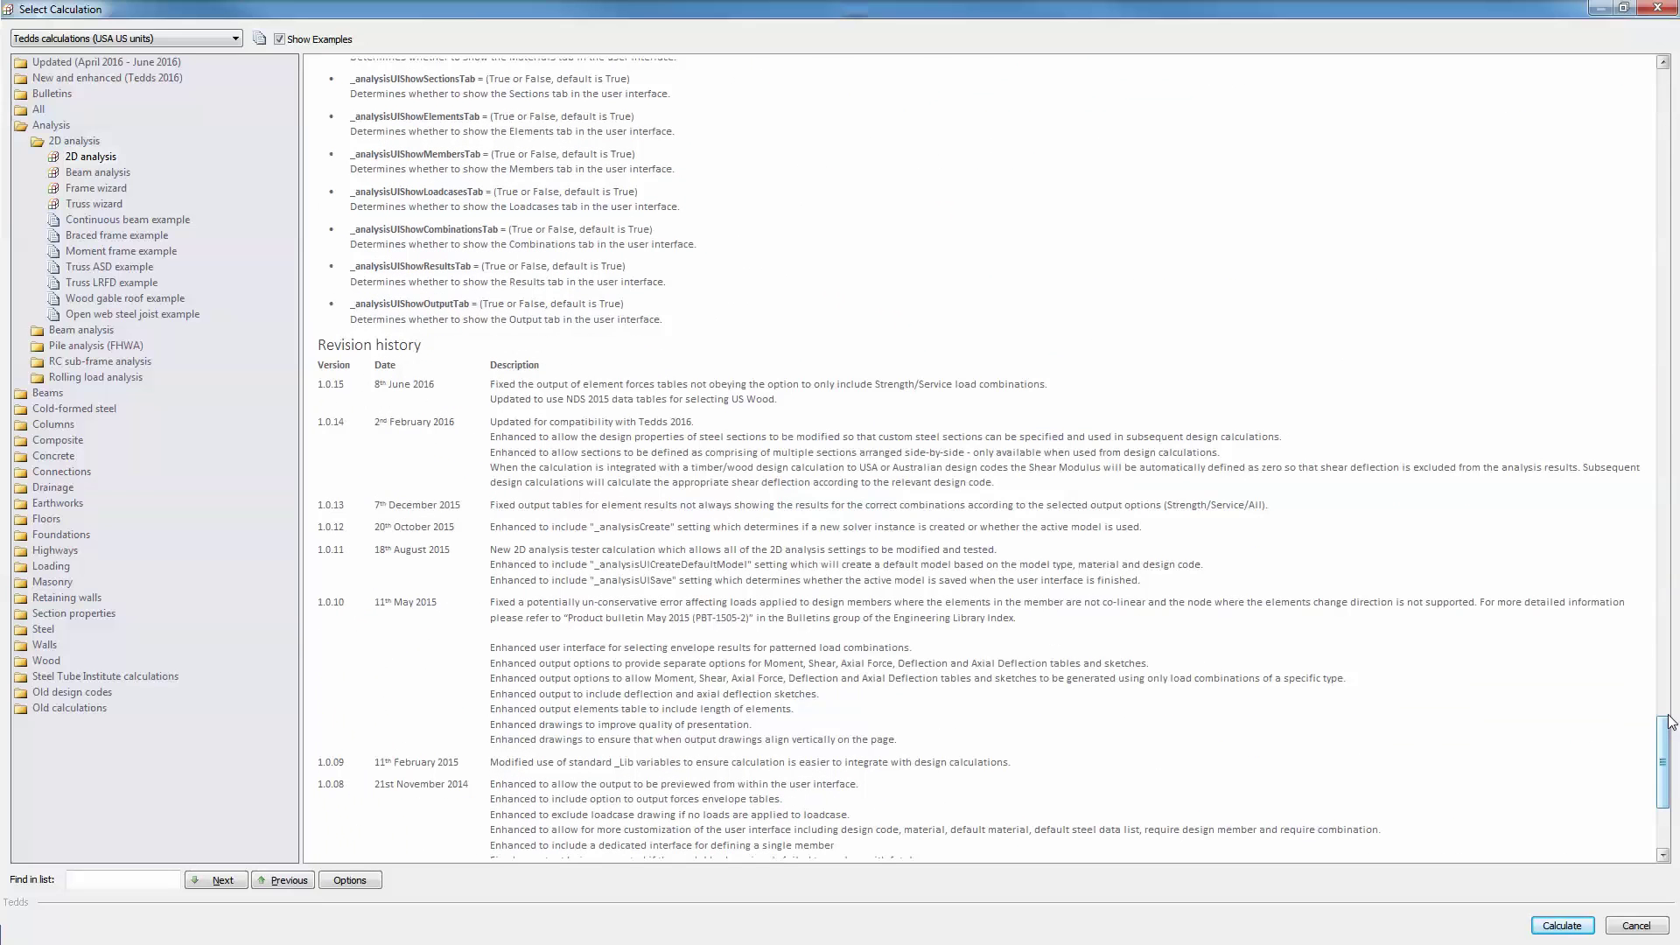
pyautogui.doubleClick(90, 156)
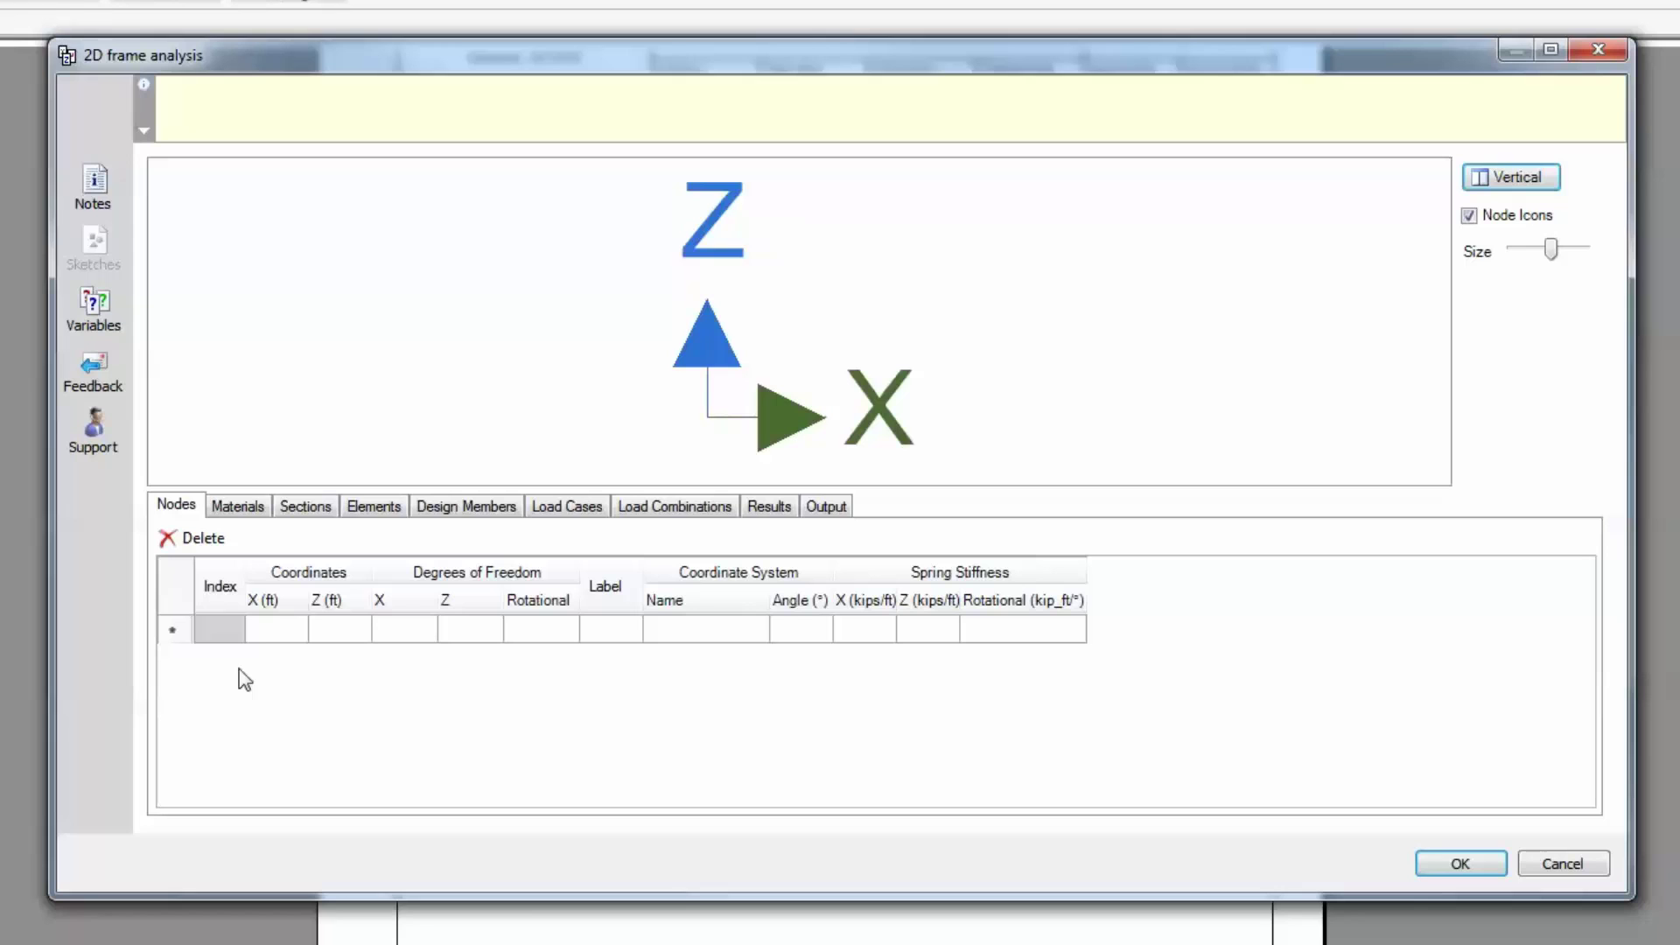
# Step: Start the first row in the 2D frame analysis Nodes table
pyautogui.click(270, 639)
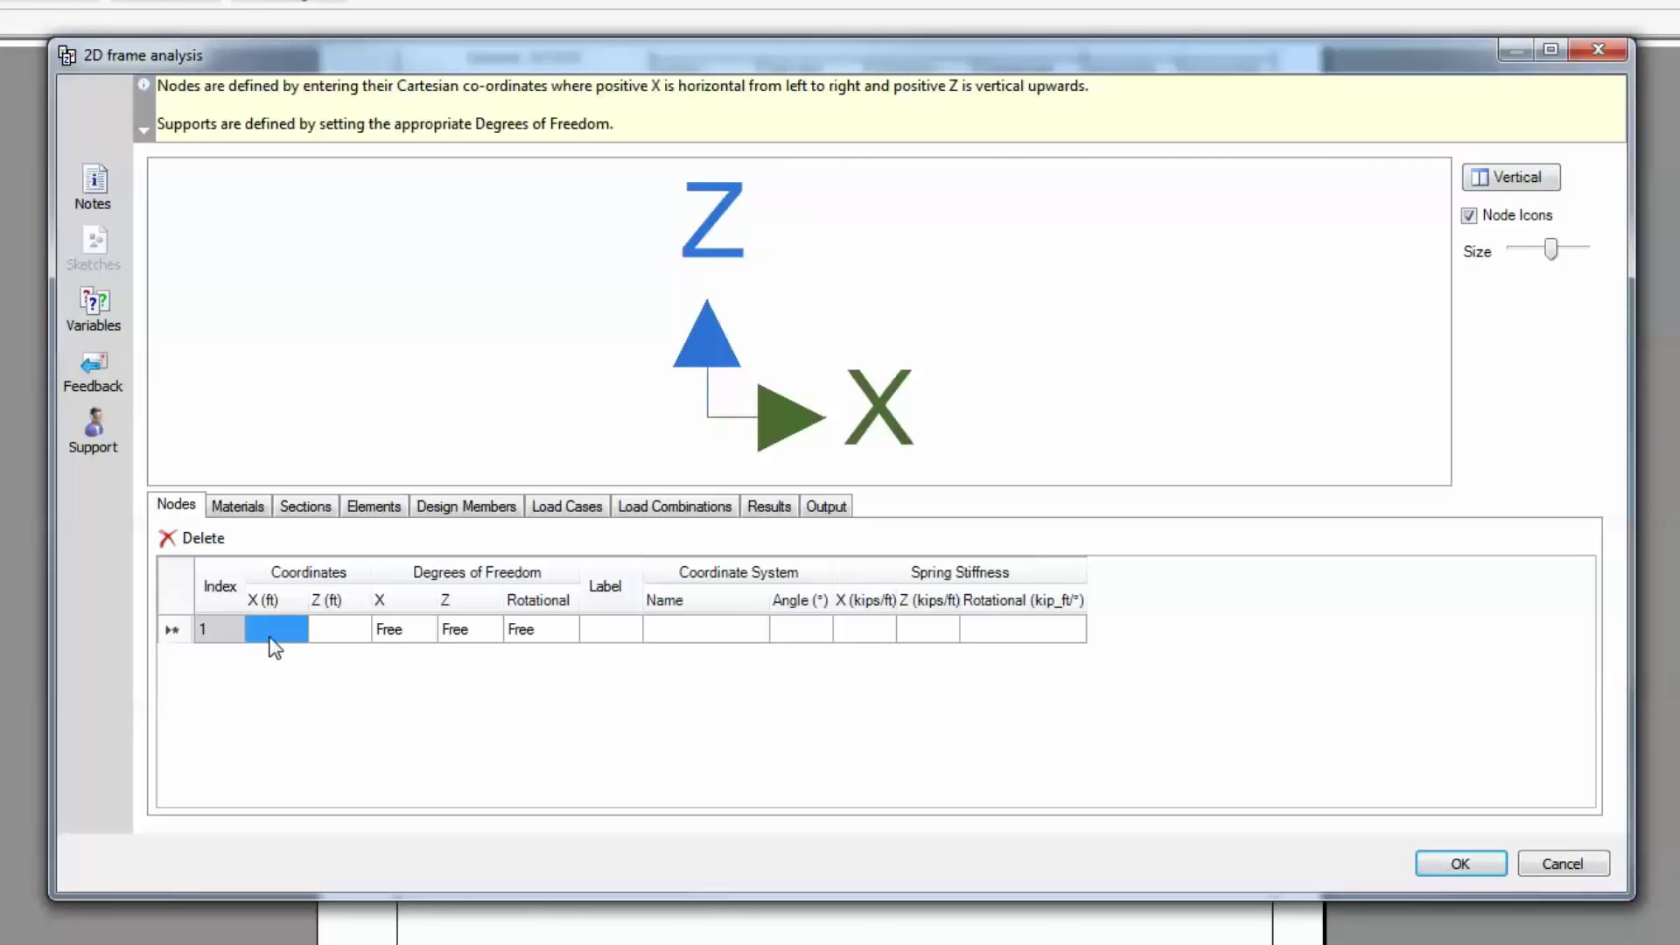
# Step: Enter nodes 1–3 at X/Z coordinates (0,0), (0,10) and (0,20)
pyautogui.write('0')
pyautogui.press('Tab')
pyautogui.write('0')
pyautogui.click(298, 660)
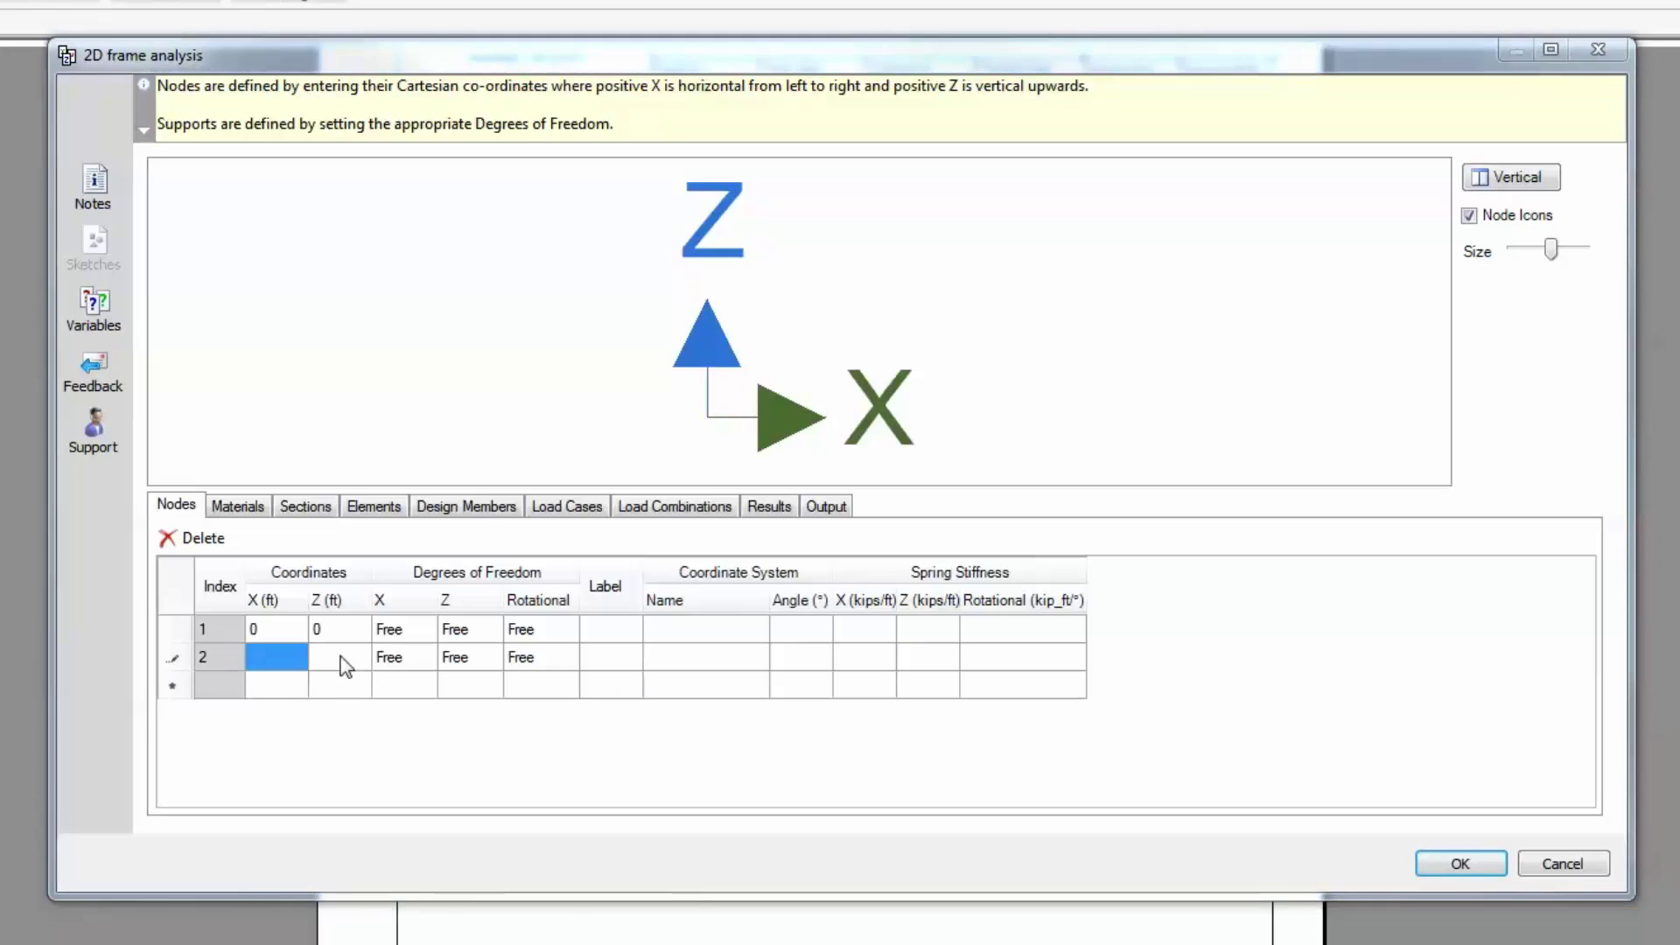
pyautogui.write('0')
pyautogui.press('Tab')
pyautogui.write('10')
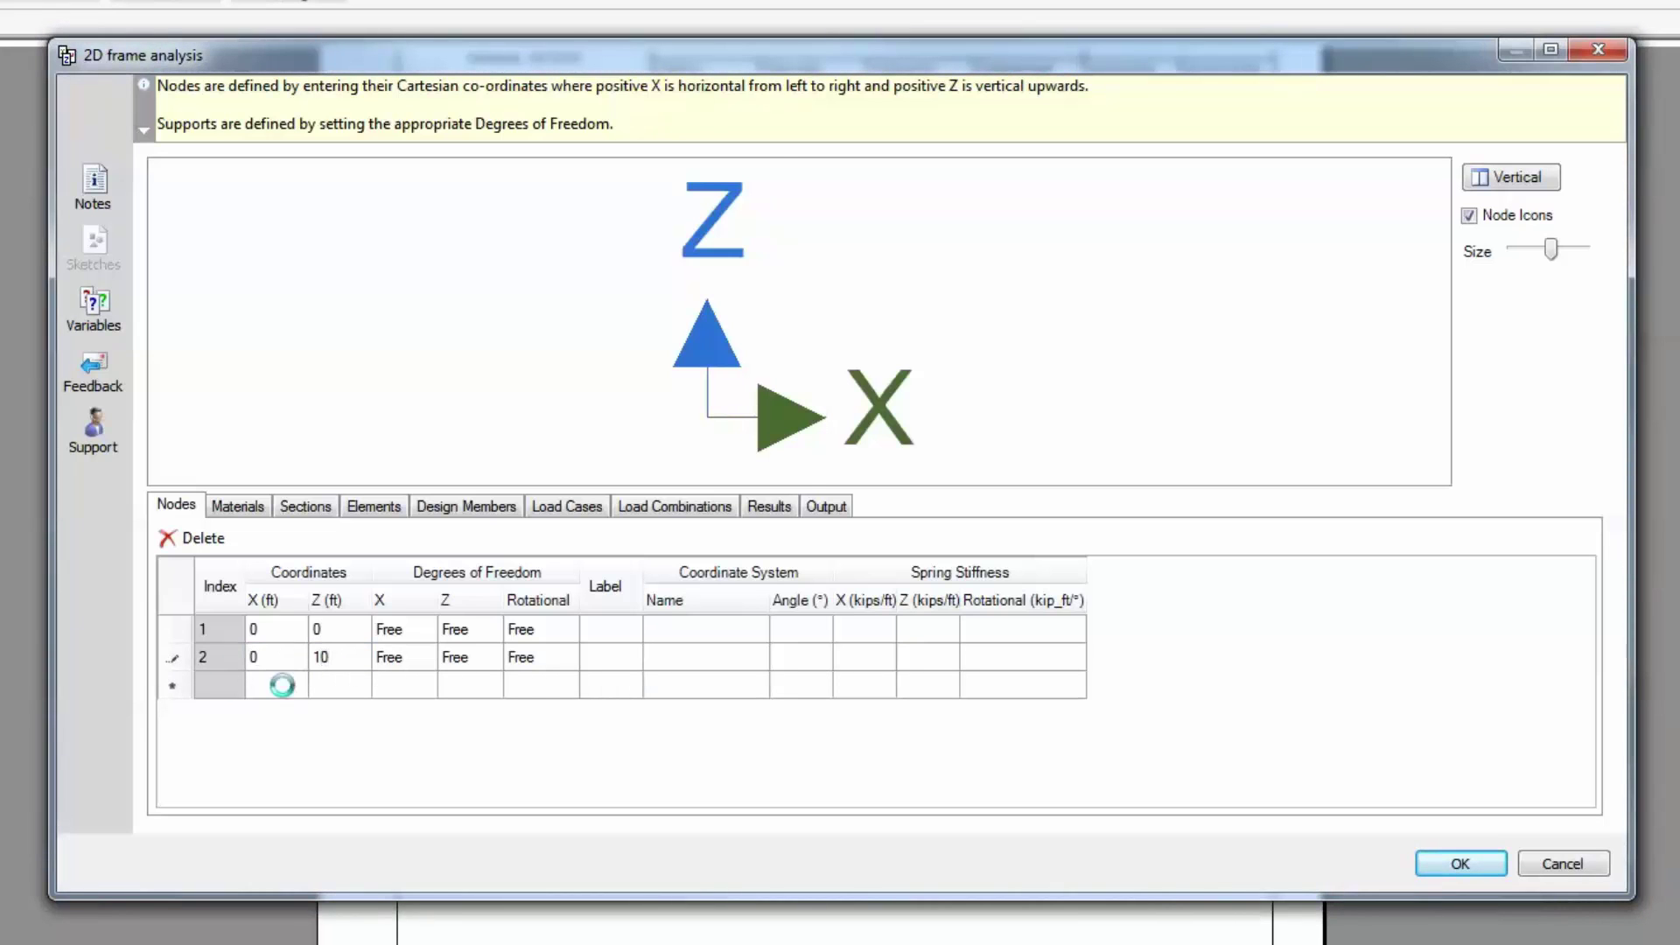
pyautogui.click(282, 685)
pyautogui.write('0')
pyautogui.press('Tab')
pyautogui.write('20')
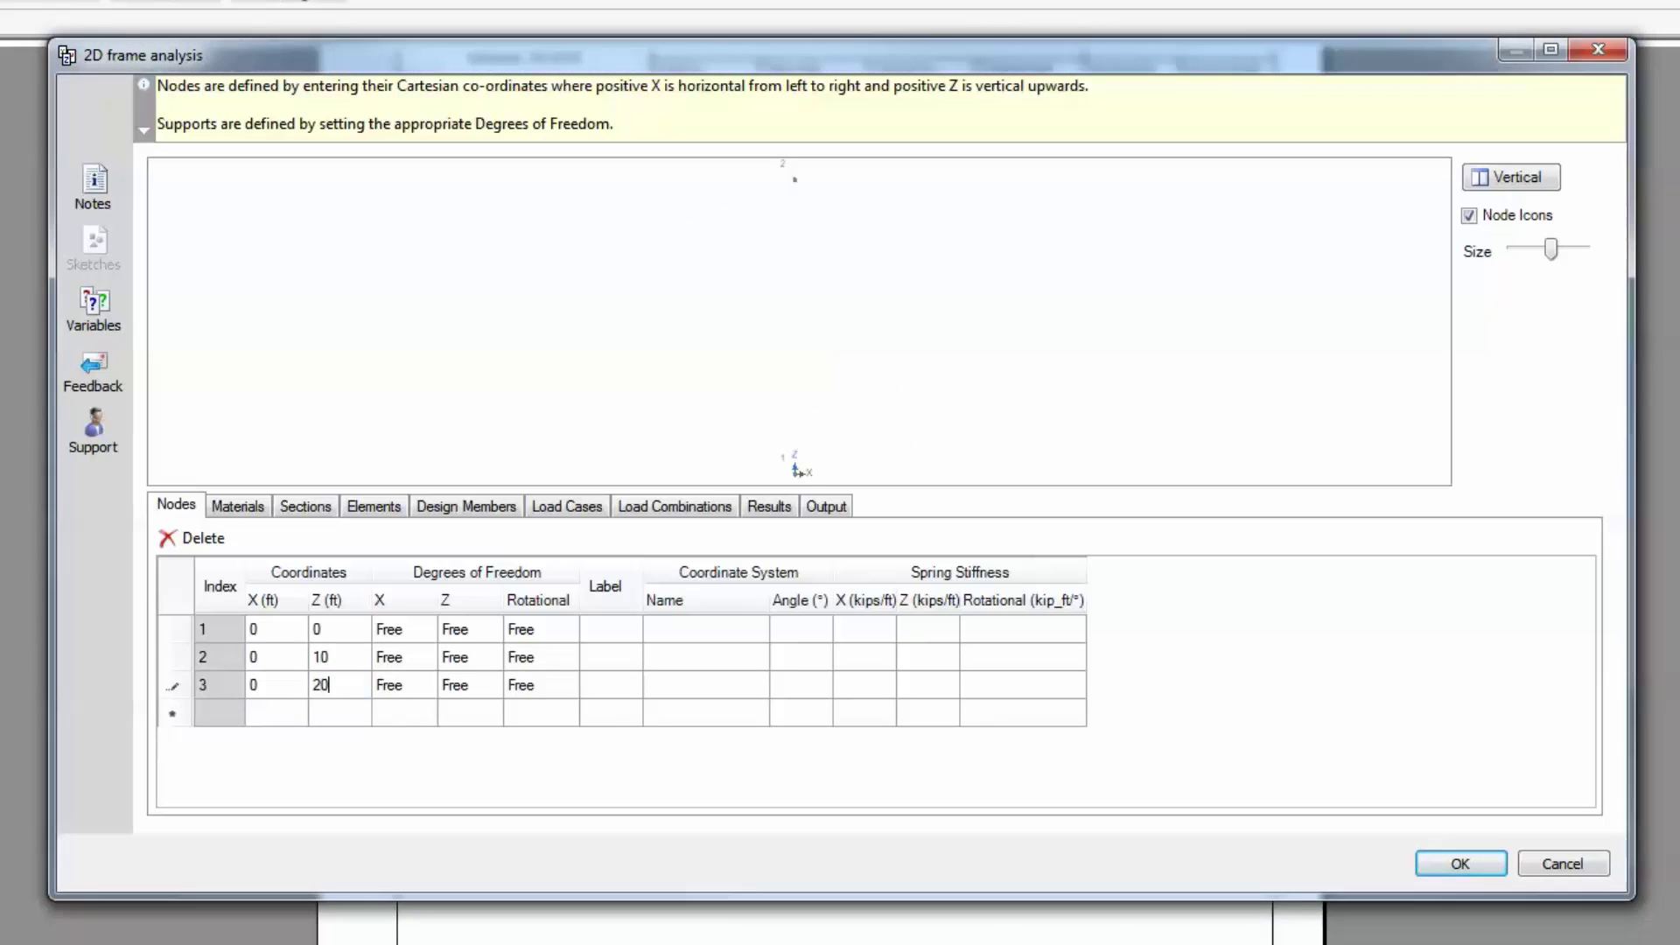
# Step: Enter nodes 4–6 at X/Z coordinates (12,0), (12,10) and (12,20)
pyautogui.click(278, 713)
pyautogui.write('12')
pyautogui.click(327, 712)
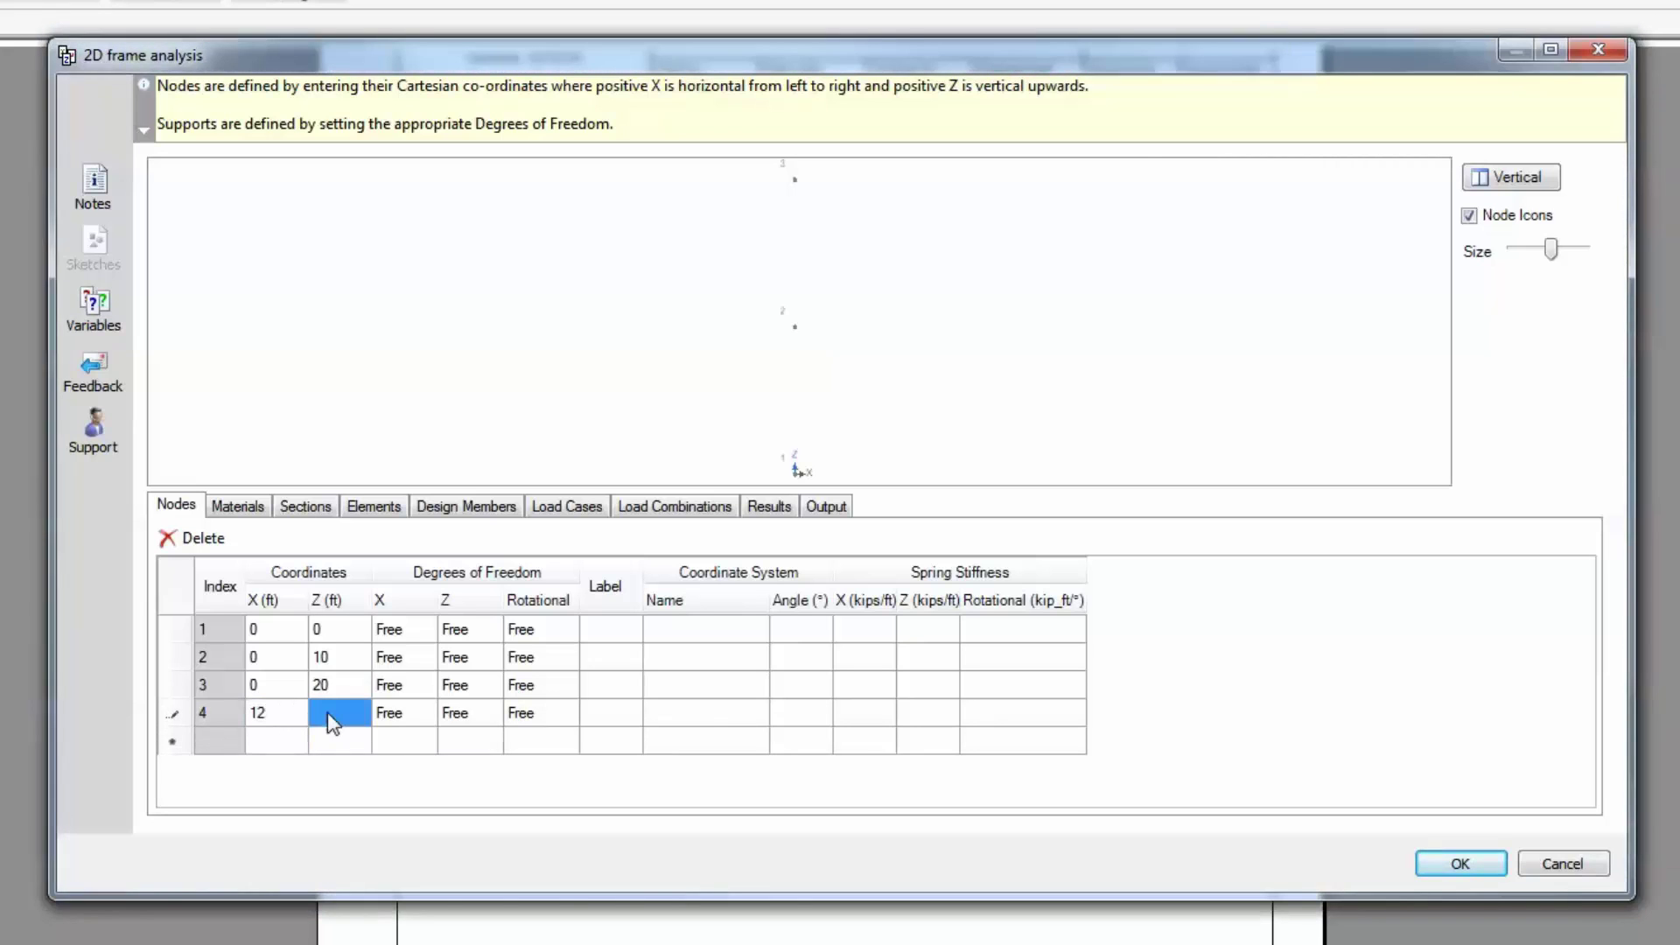
pyautogui.write('0')
pyautogui.click(289, 741)
pyautogui.write('12')
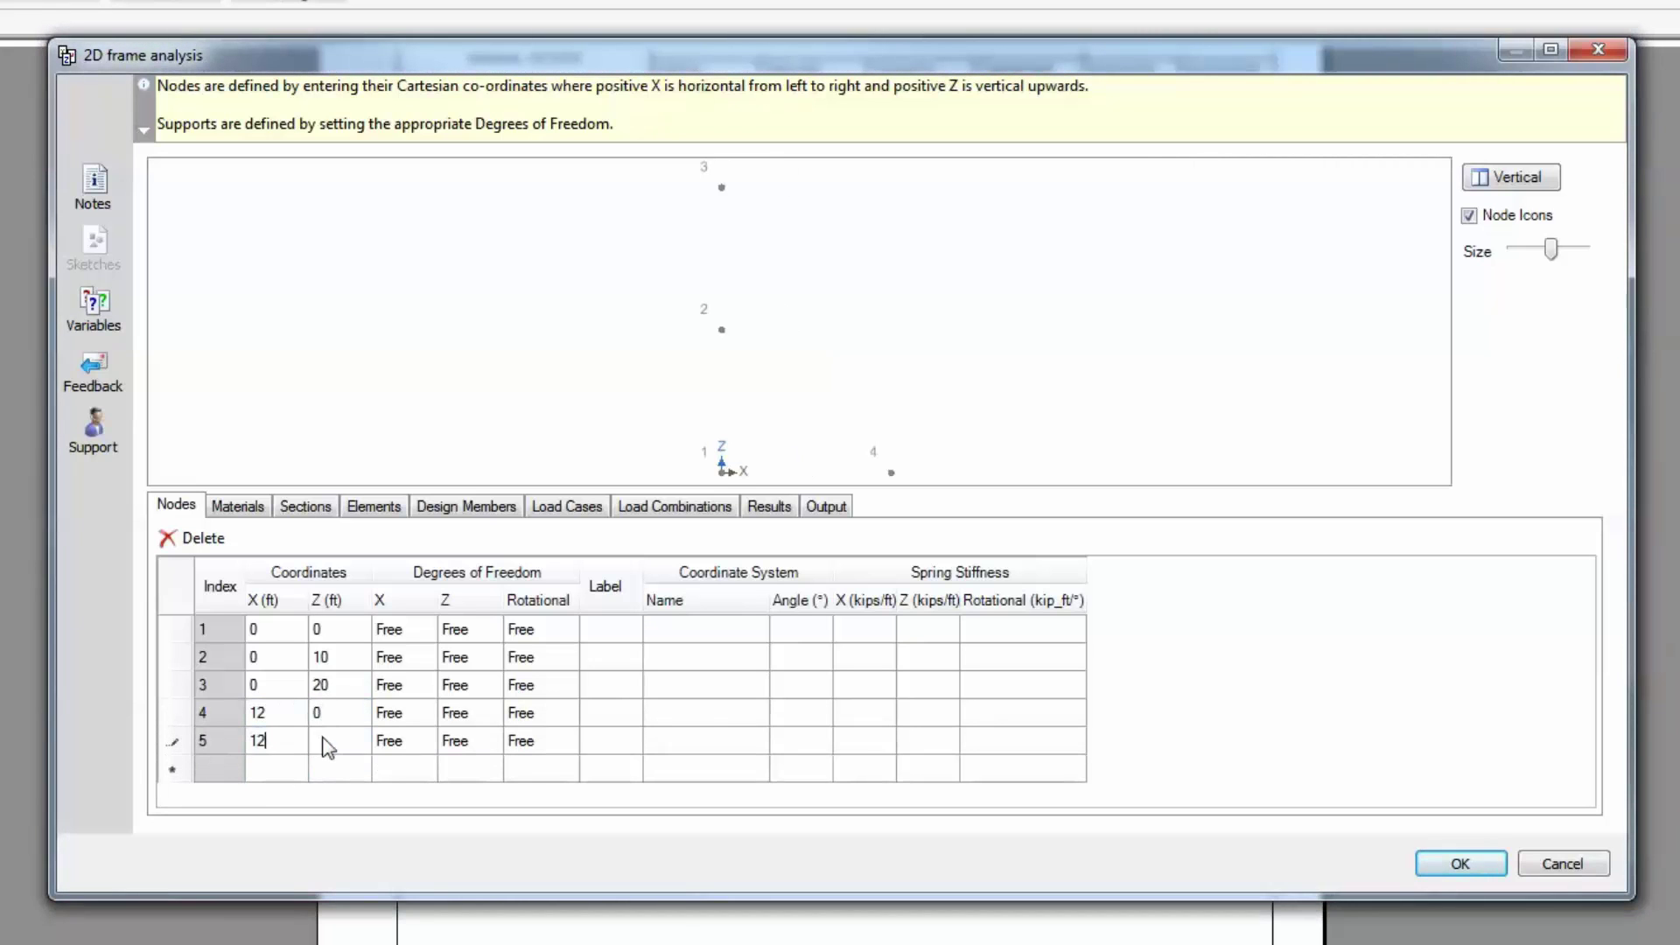
pyautogui.click(324, 742)
pyautogui.write('10')
pyautogui.click(270, 766)
pyautogui.write('1')
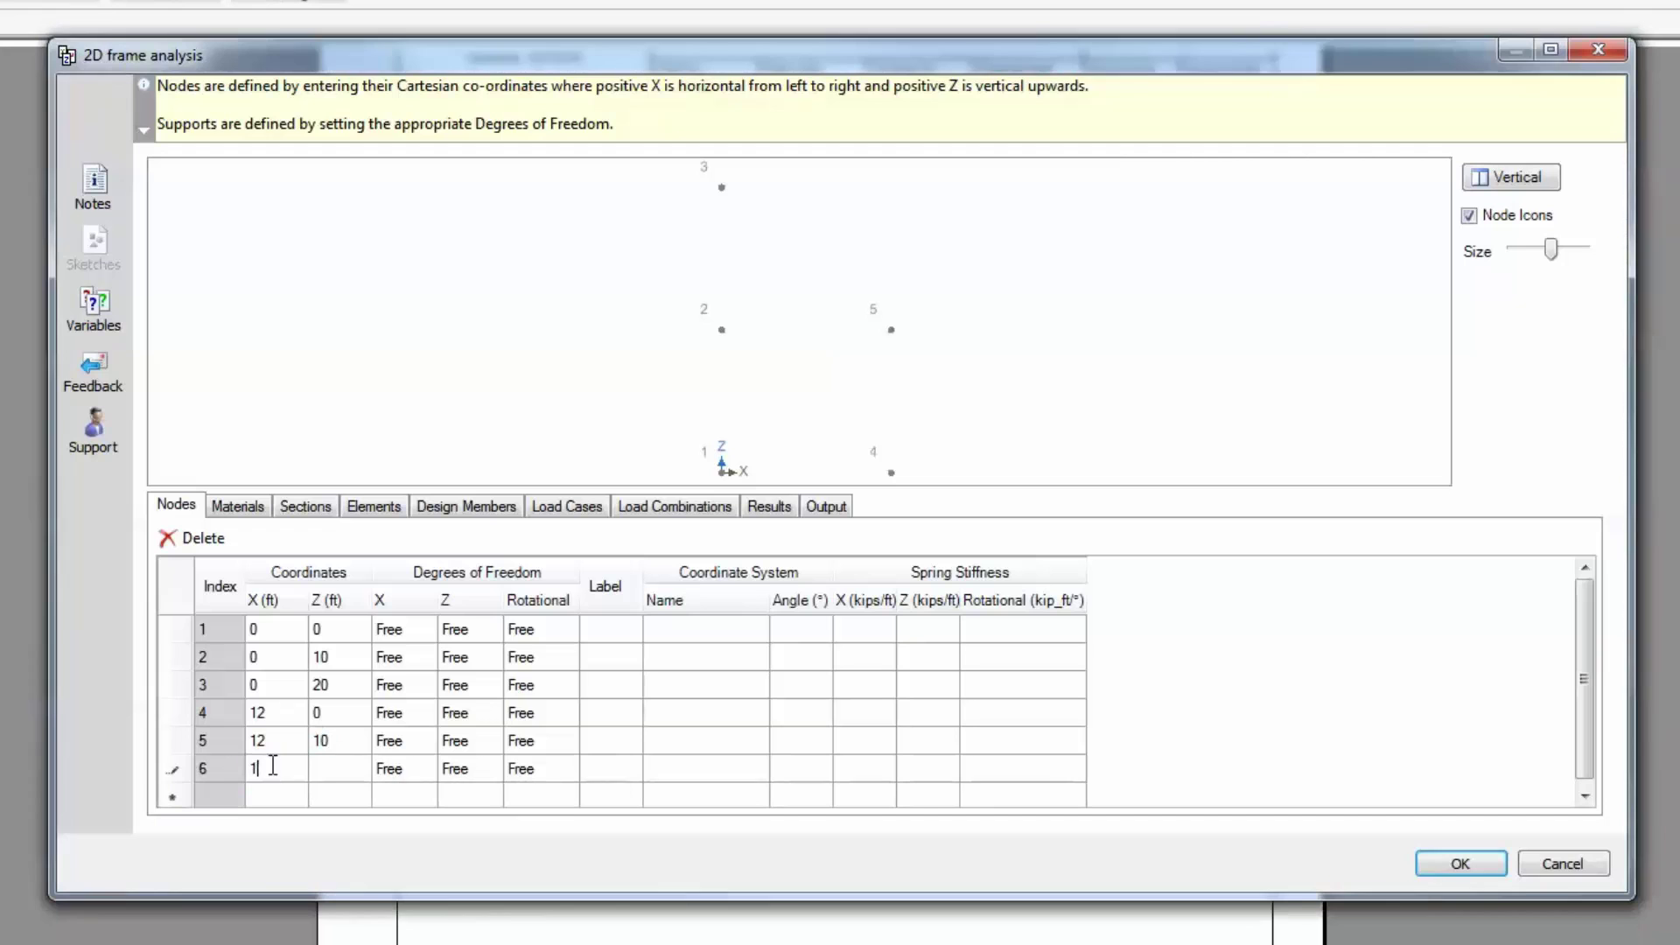
pyautogui.write('2')
pyautogui.click(323, 769)
pyautogui.write('20')
# Step: Add node 7 at (6,10) and show the node preview beside the table
pyautogui.click(288, 796)
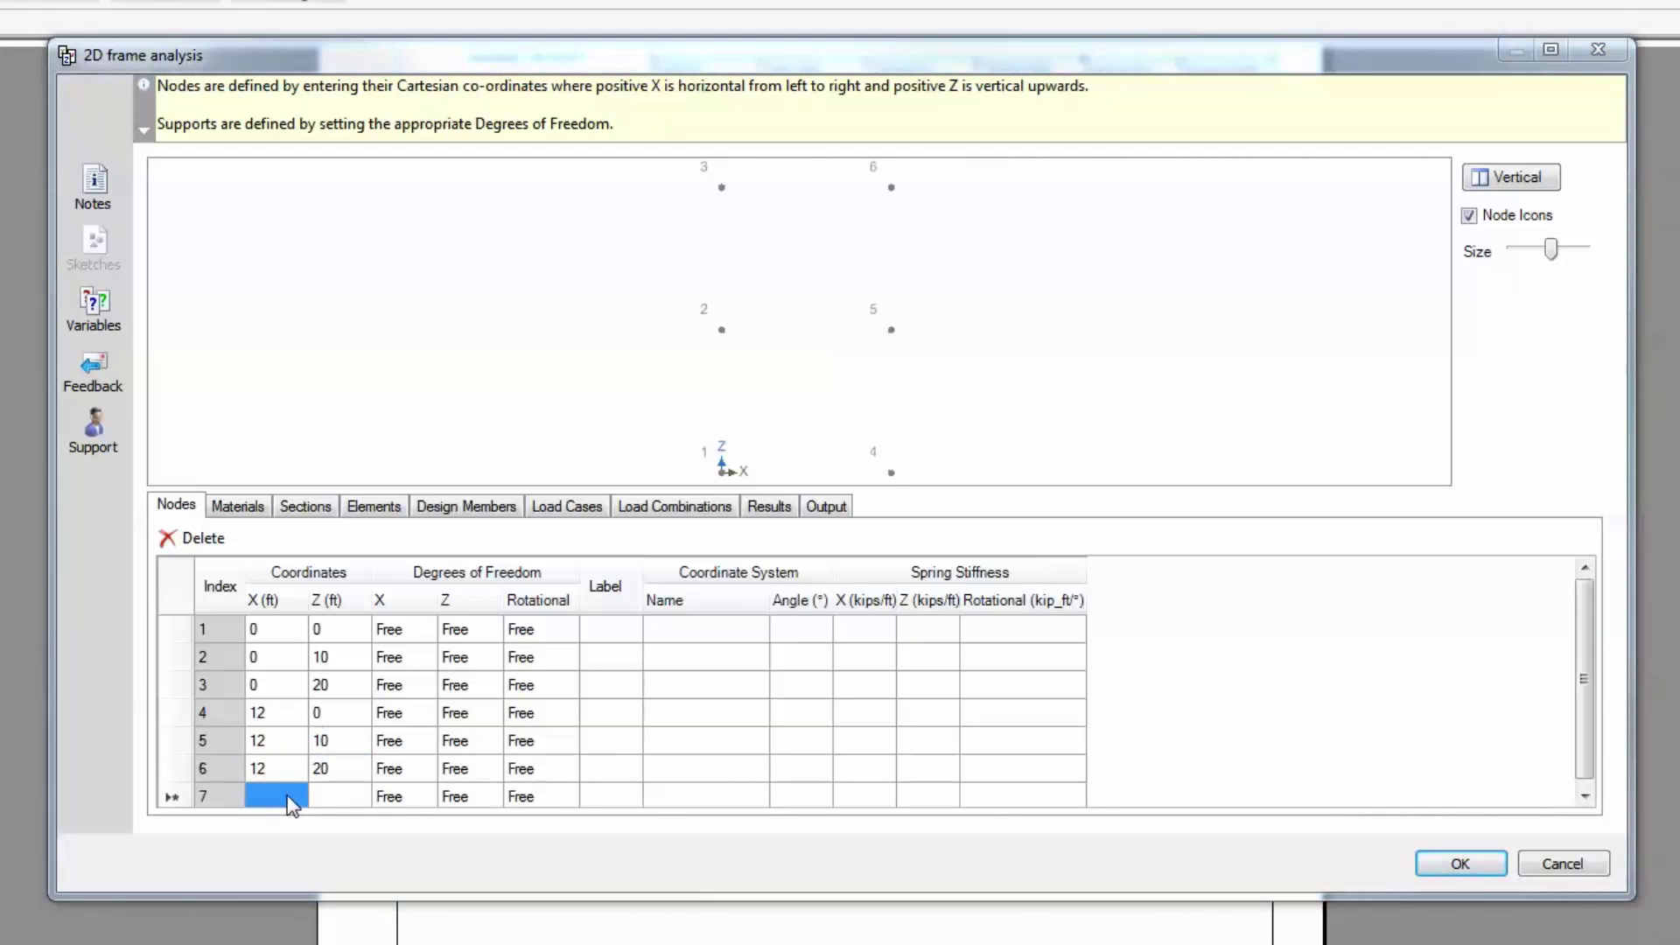
pyautogui.write('6')
pyautogui.click(345, 793)
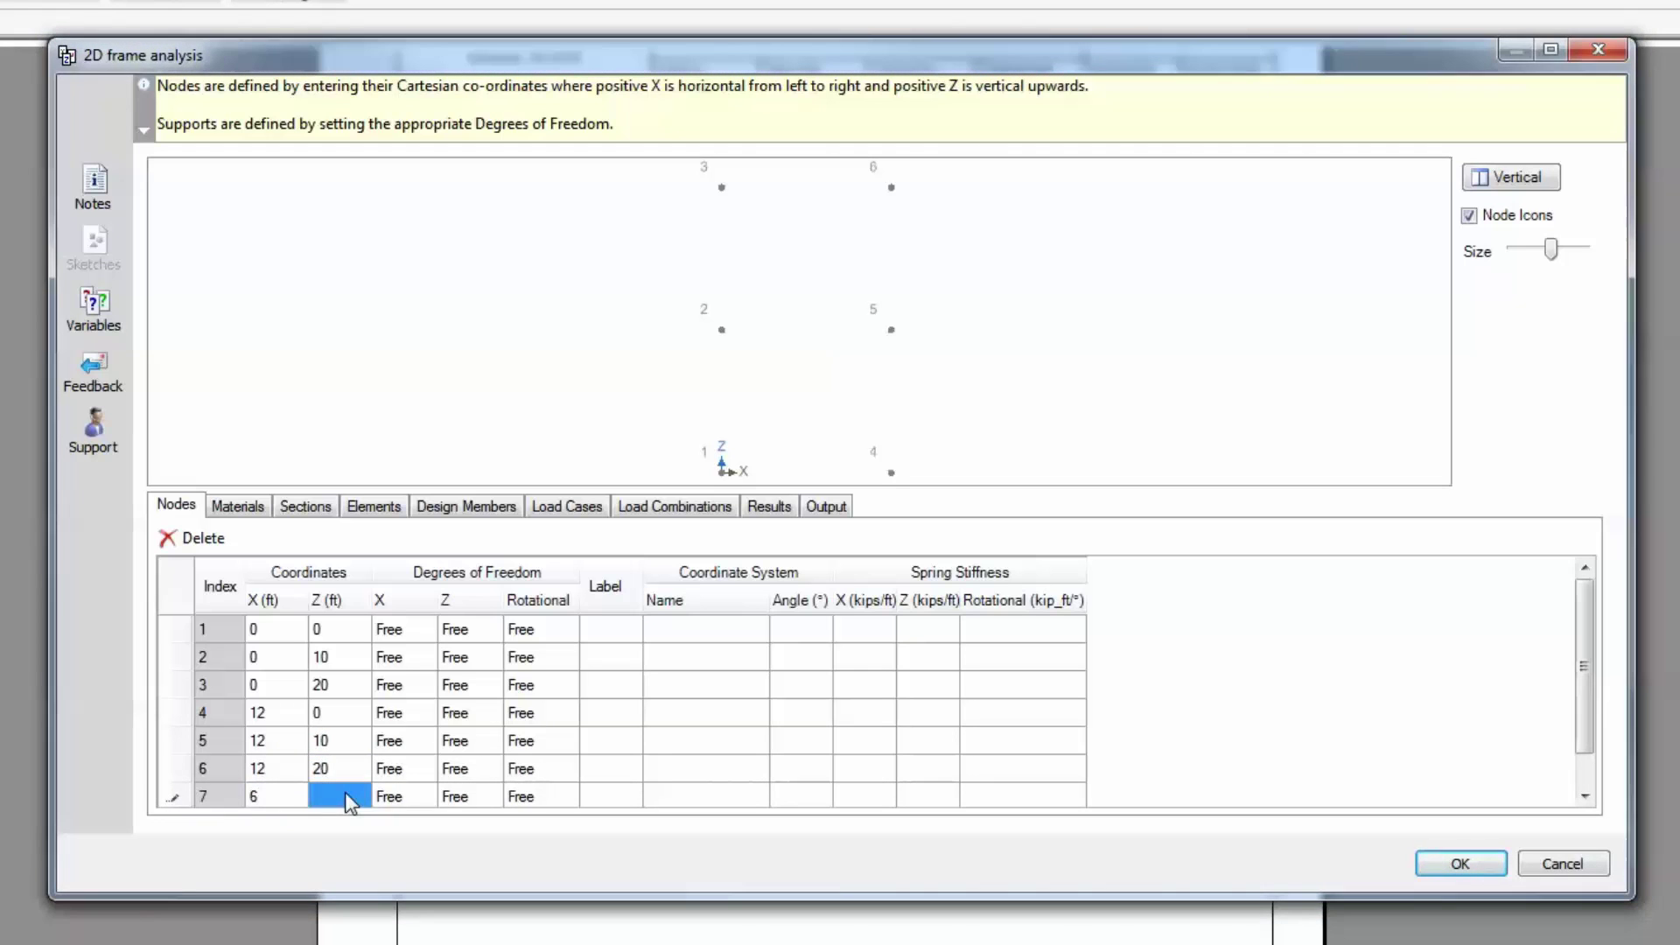
pyautogui.write('10')
pyautogui.click(350, 798)
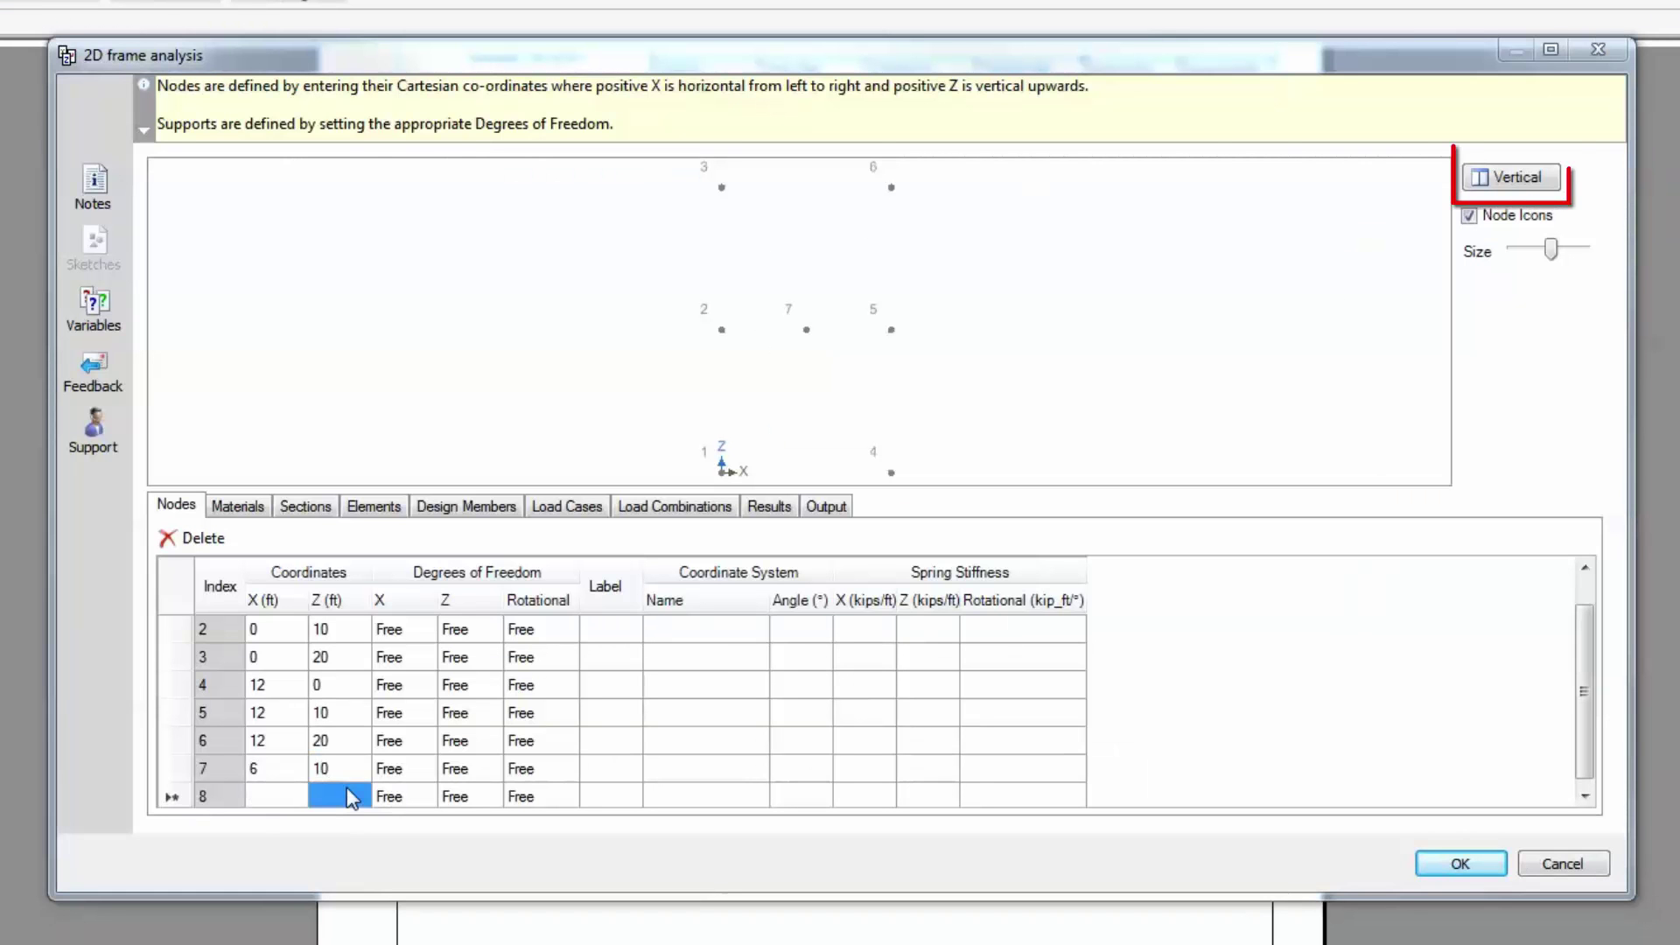
pyautogui.click(1532, 178)
pyautogui.click(1532, 179)
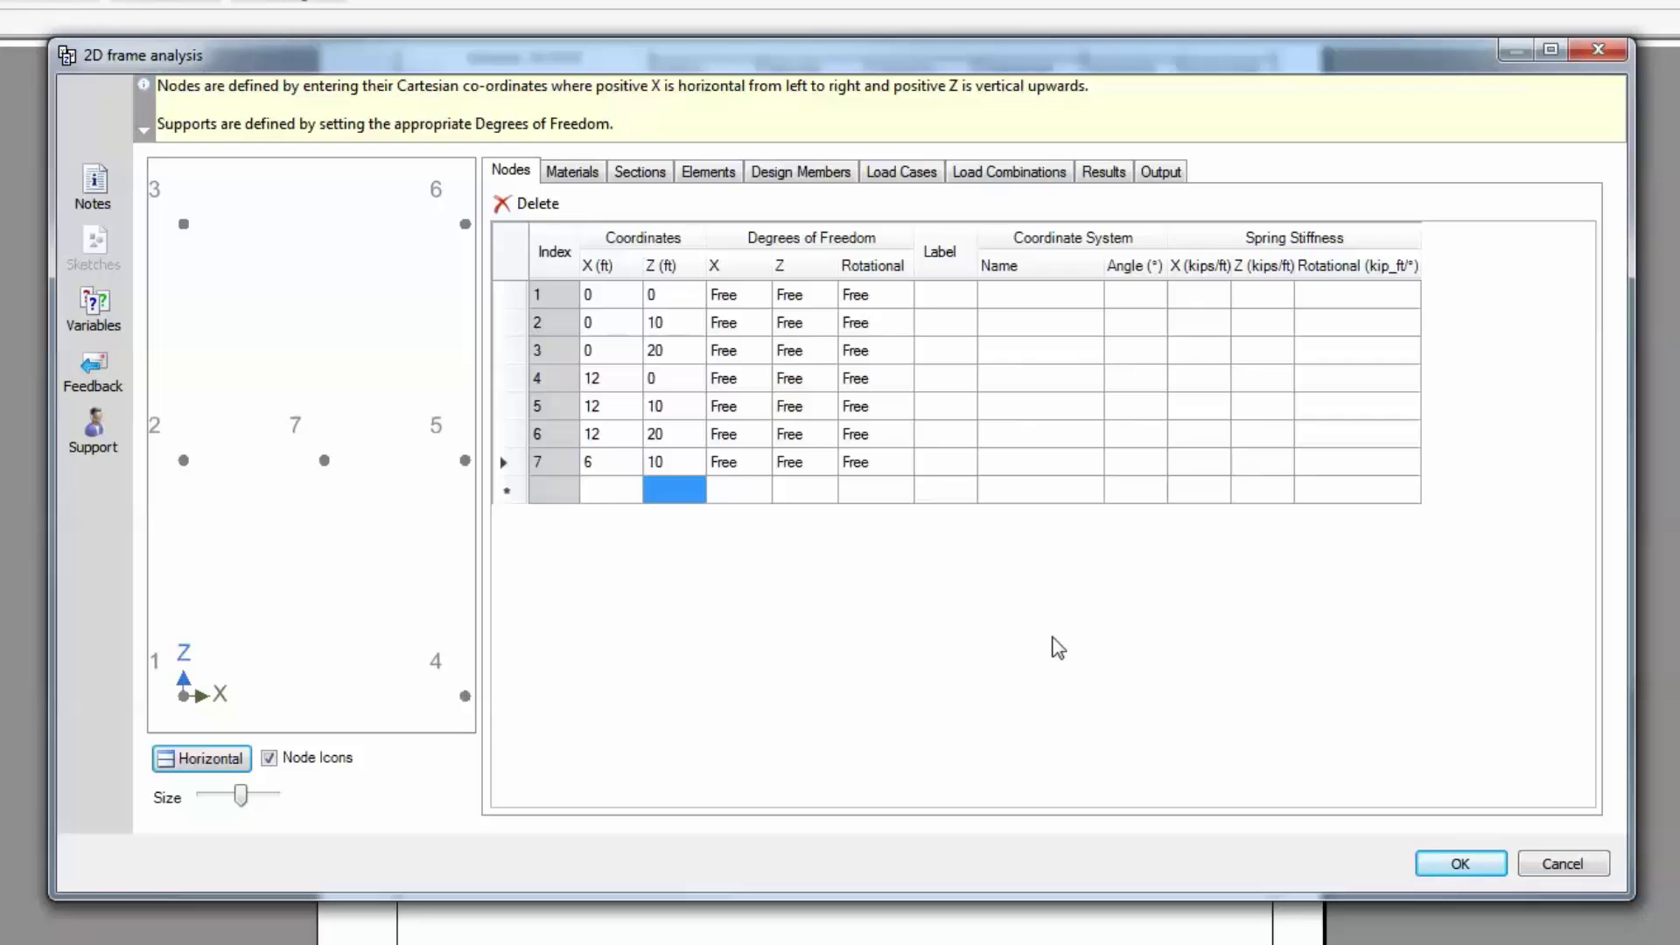
# Step: Set X and Z restraints to Fixed for nodes 1 and 4, leaving rotation free
pyautogui.click(759, 297)
pyautogui.click(761, 296)
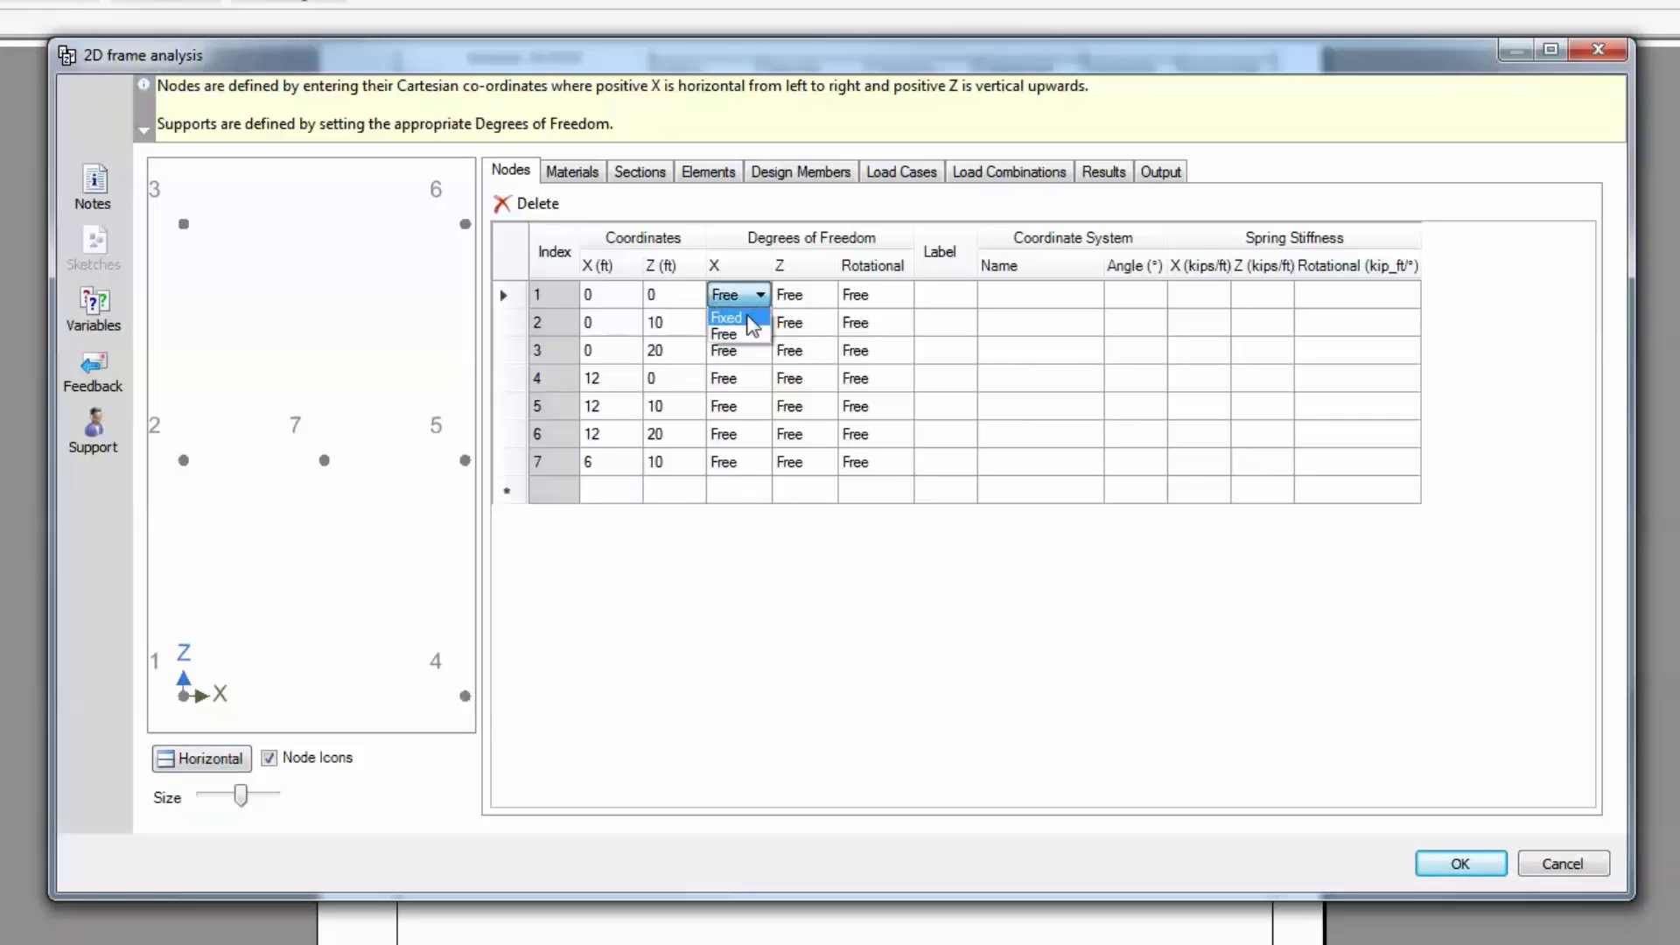
pyautogui.click(743, 318)
pyautogui.click(825, 296)
pyautogui.click(826, 296)
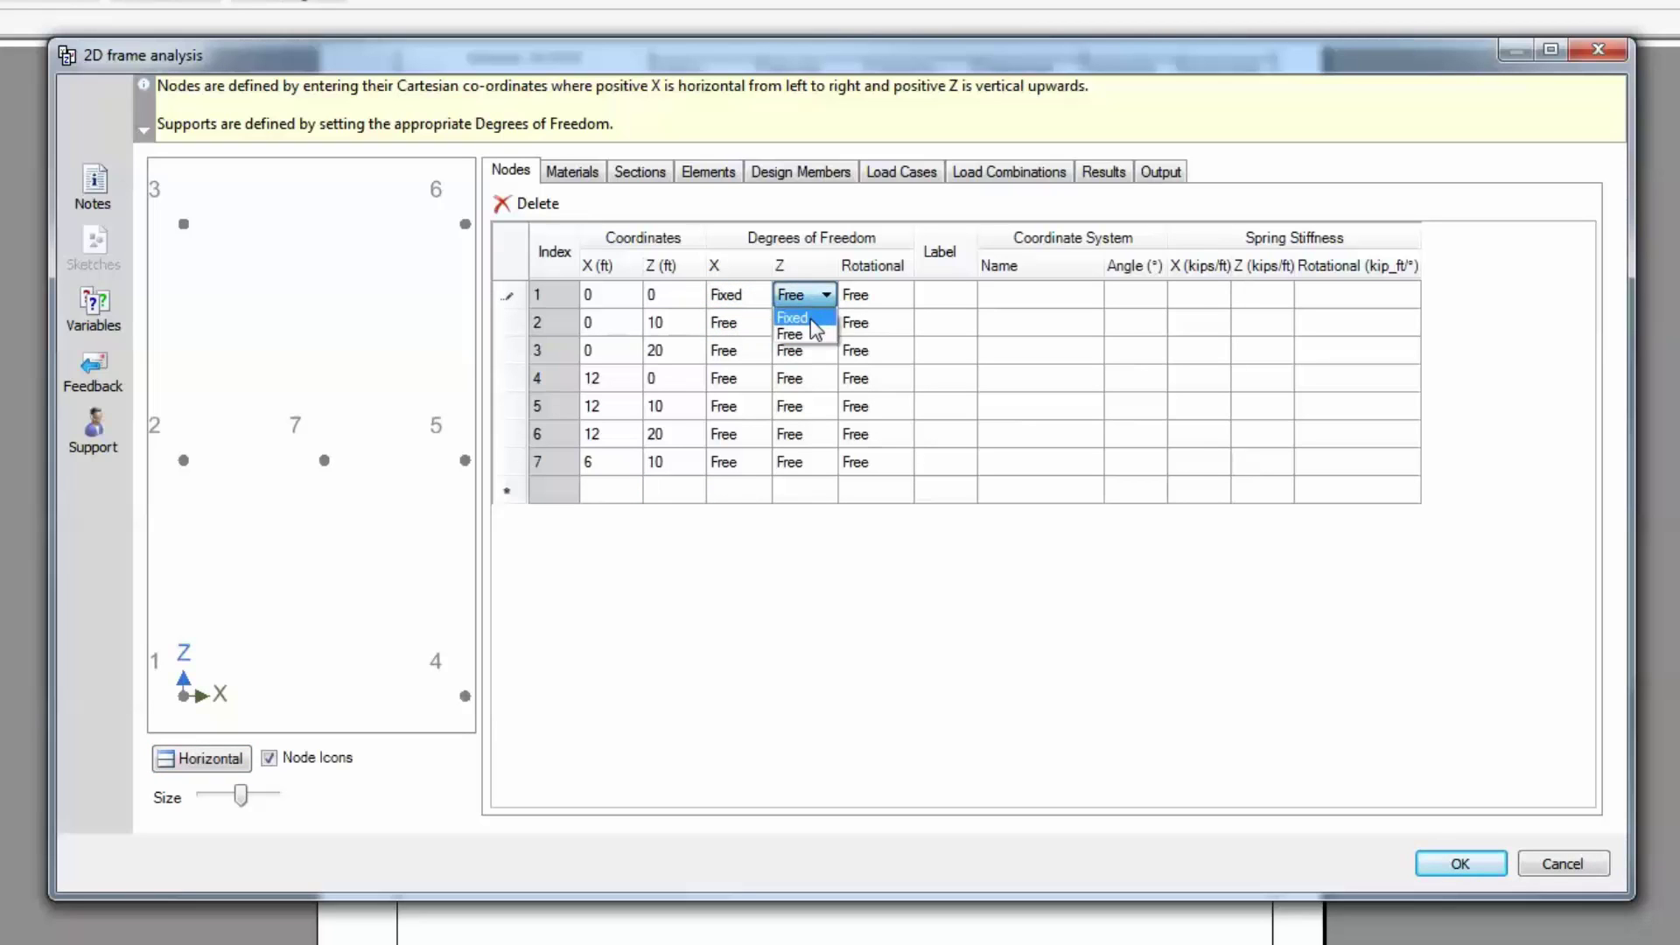
pyautogui.click(795, 318)
pyautogui.click(758, 386)
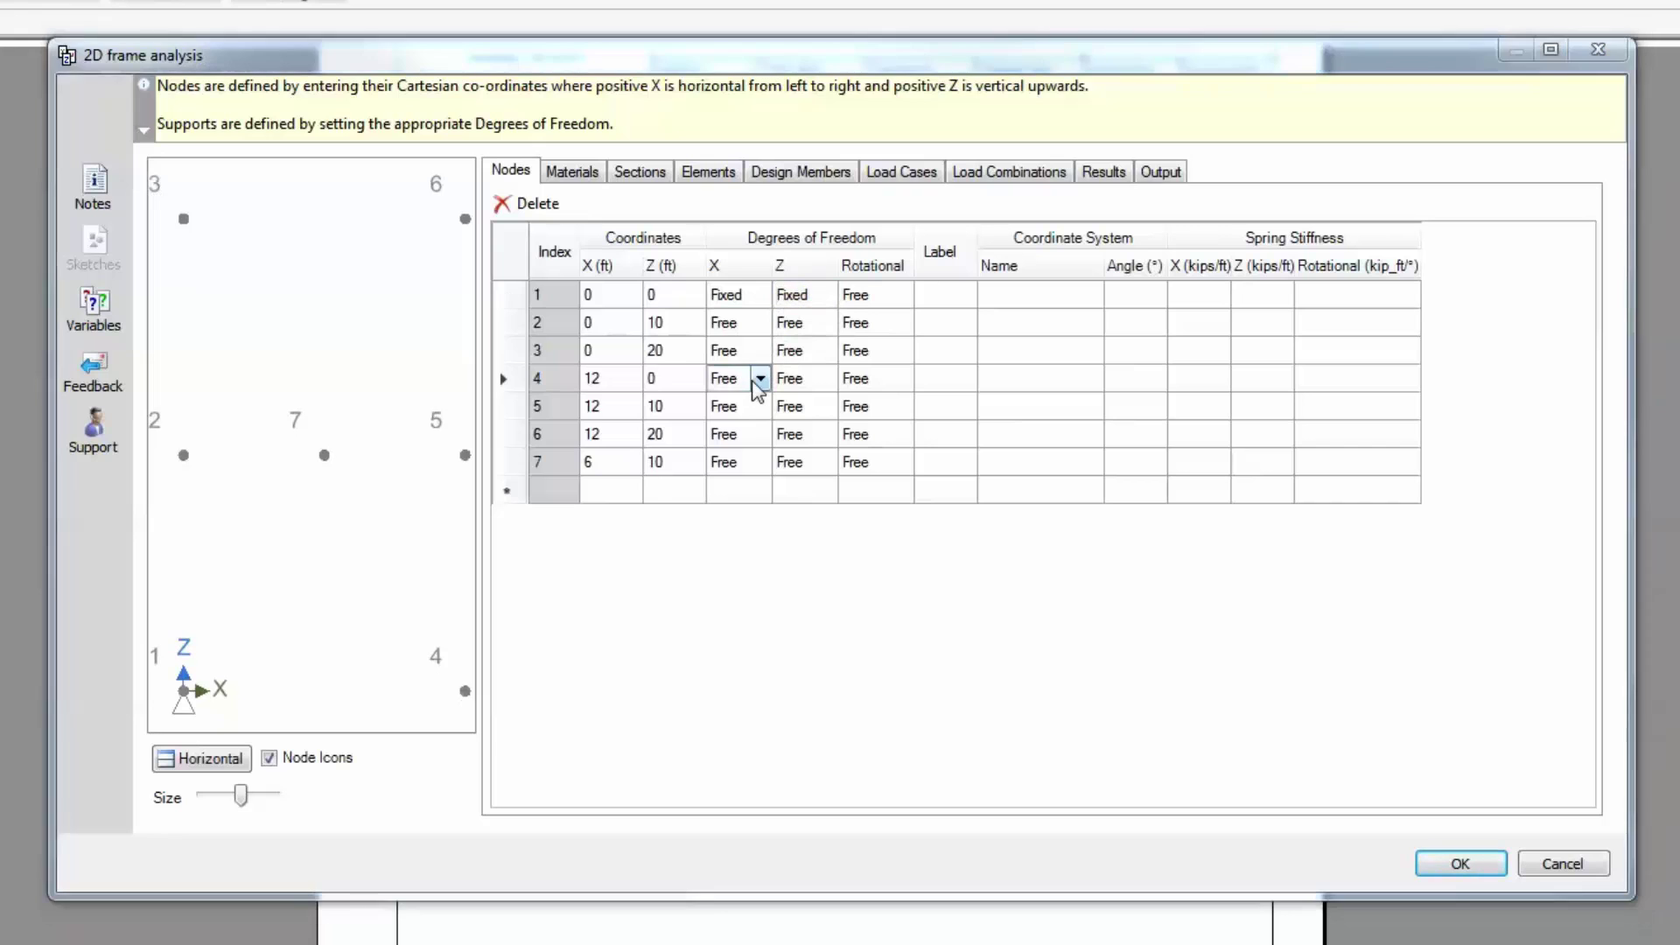
pyautogui.click(787, 385)
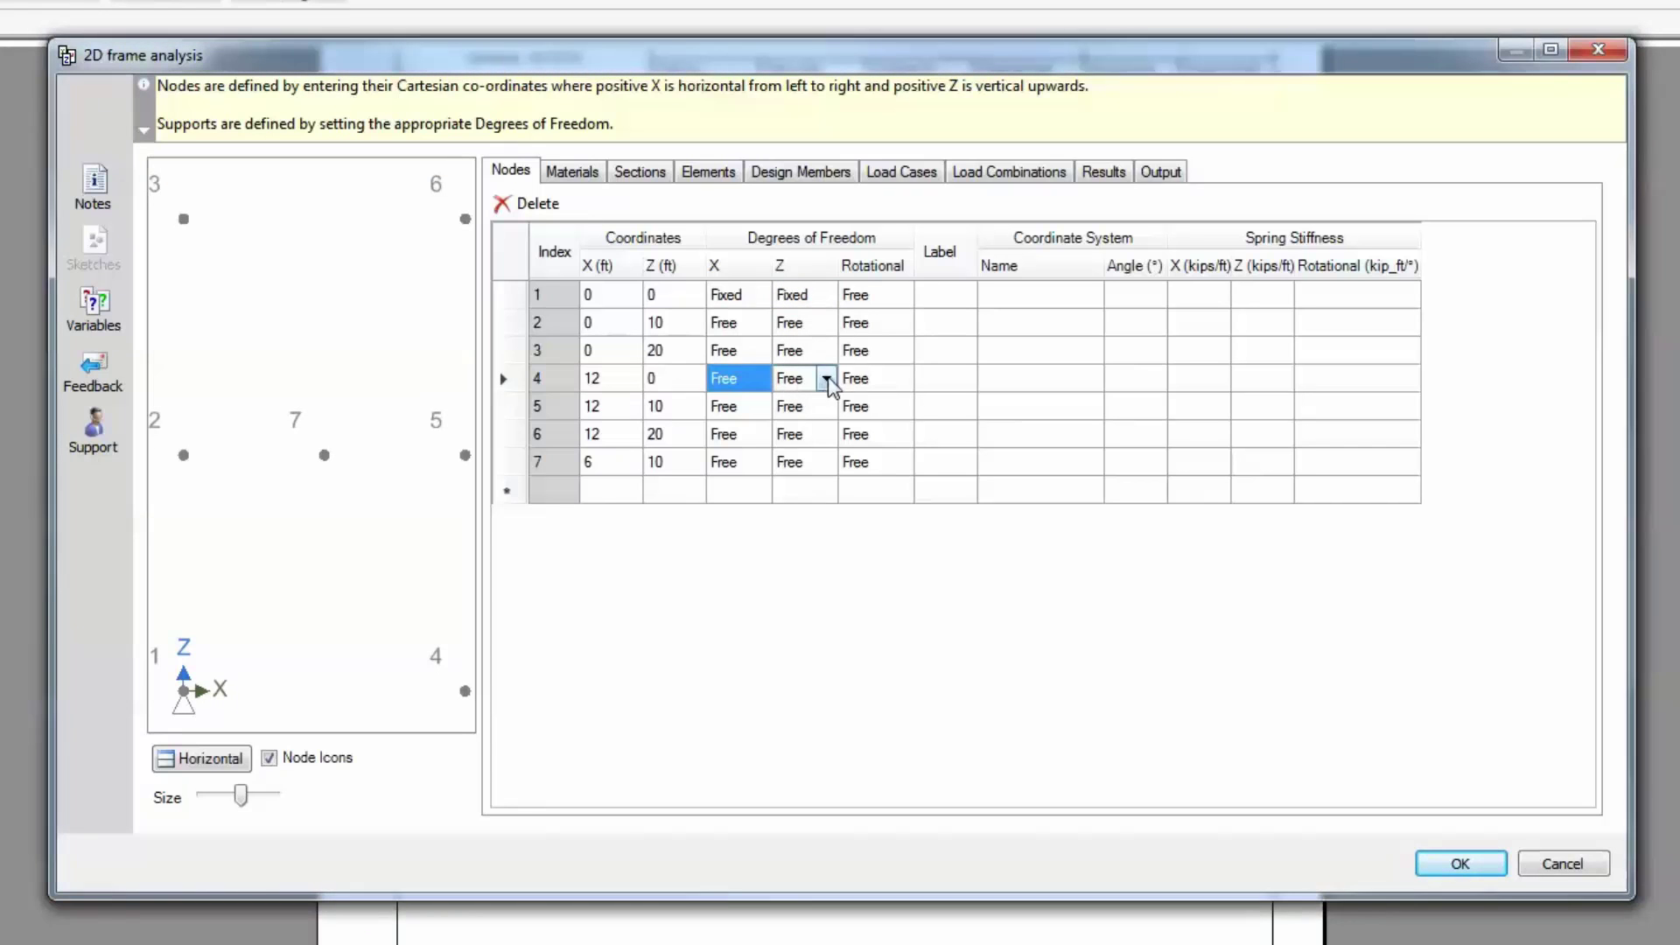
pyautogui.click(825, 379)
pyautogui.click(821, 400)
pyautogui.click(821, 407)
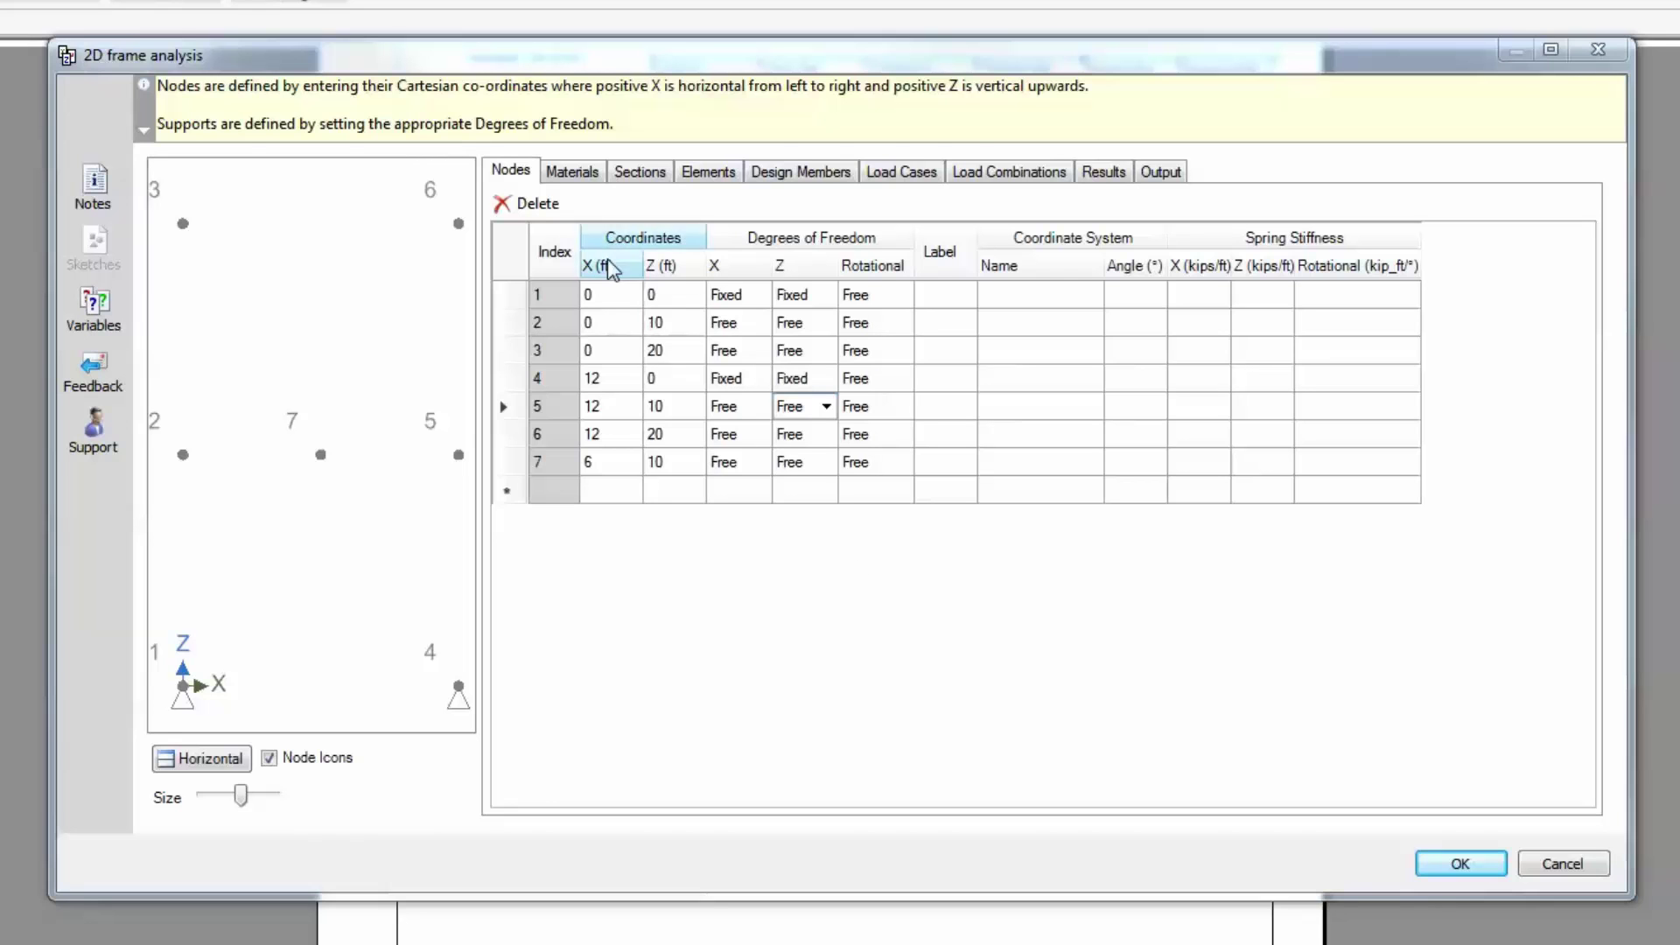
# Step: Add Steel (AISC) to the Materials table: density 489.999, E 29000 ksi, G 11200 ksi
pyautogui.click(579, 177)
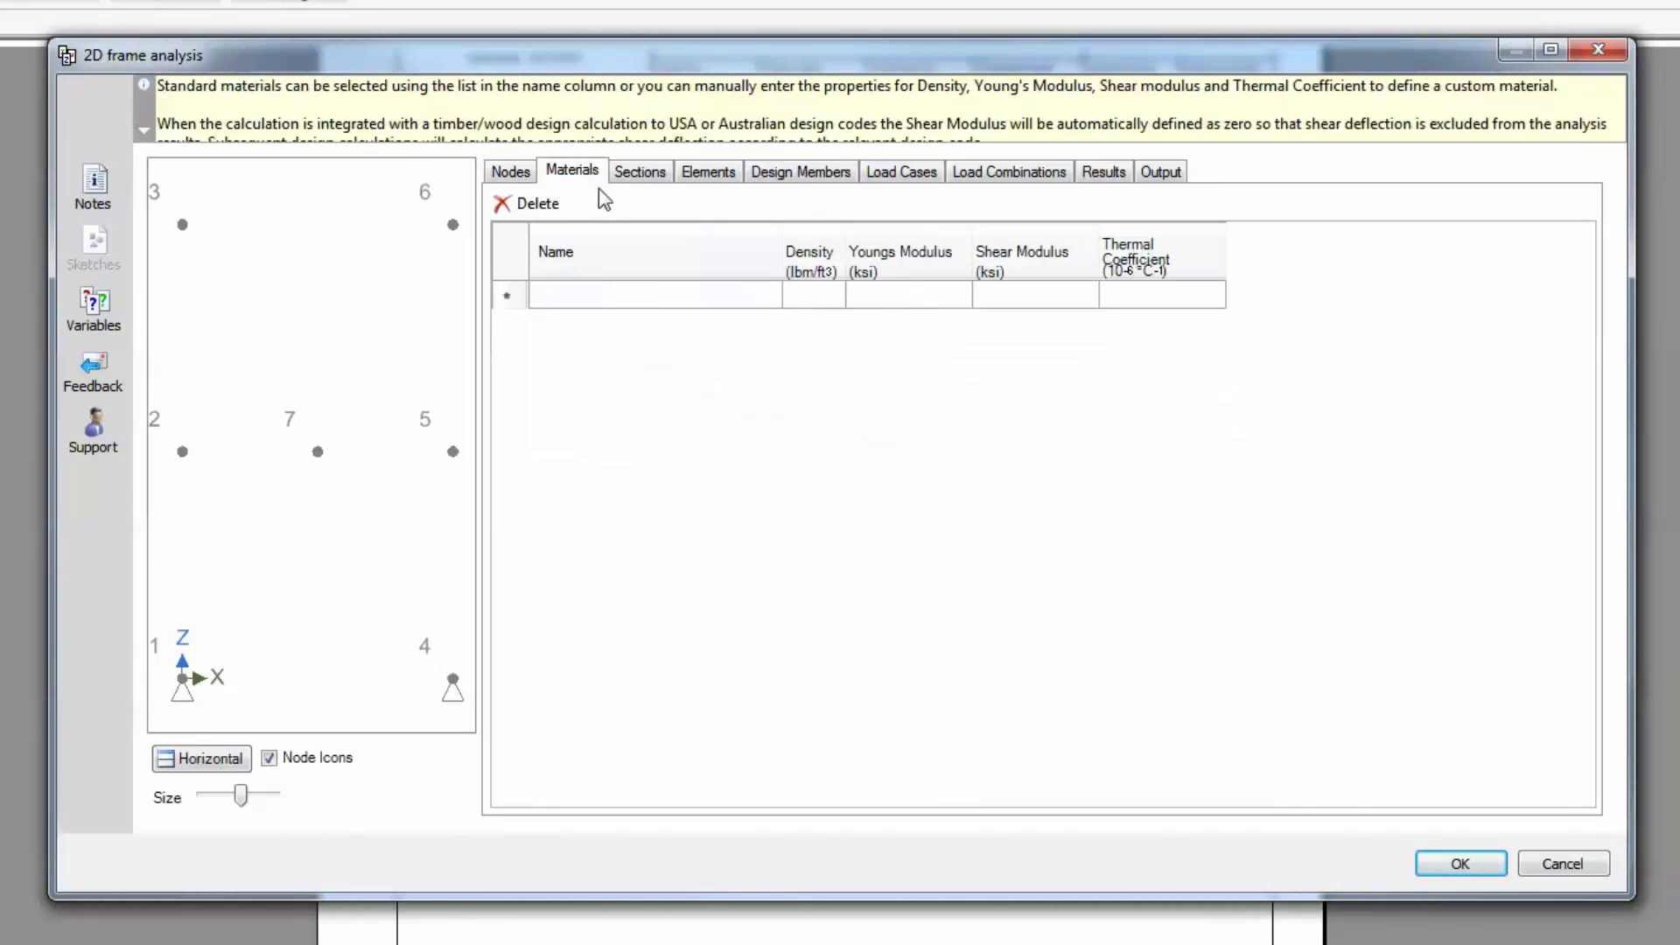
pyautogui.click(750, 296)
pyautogui.click(770, 295)
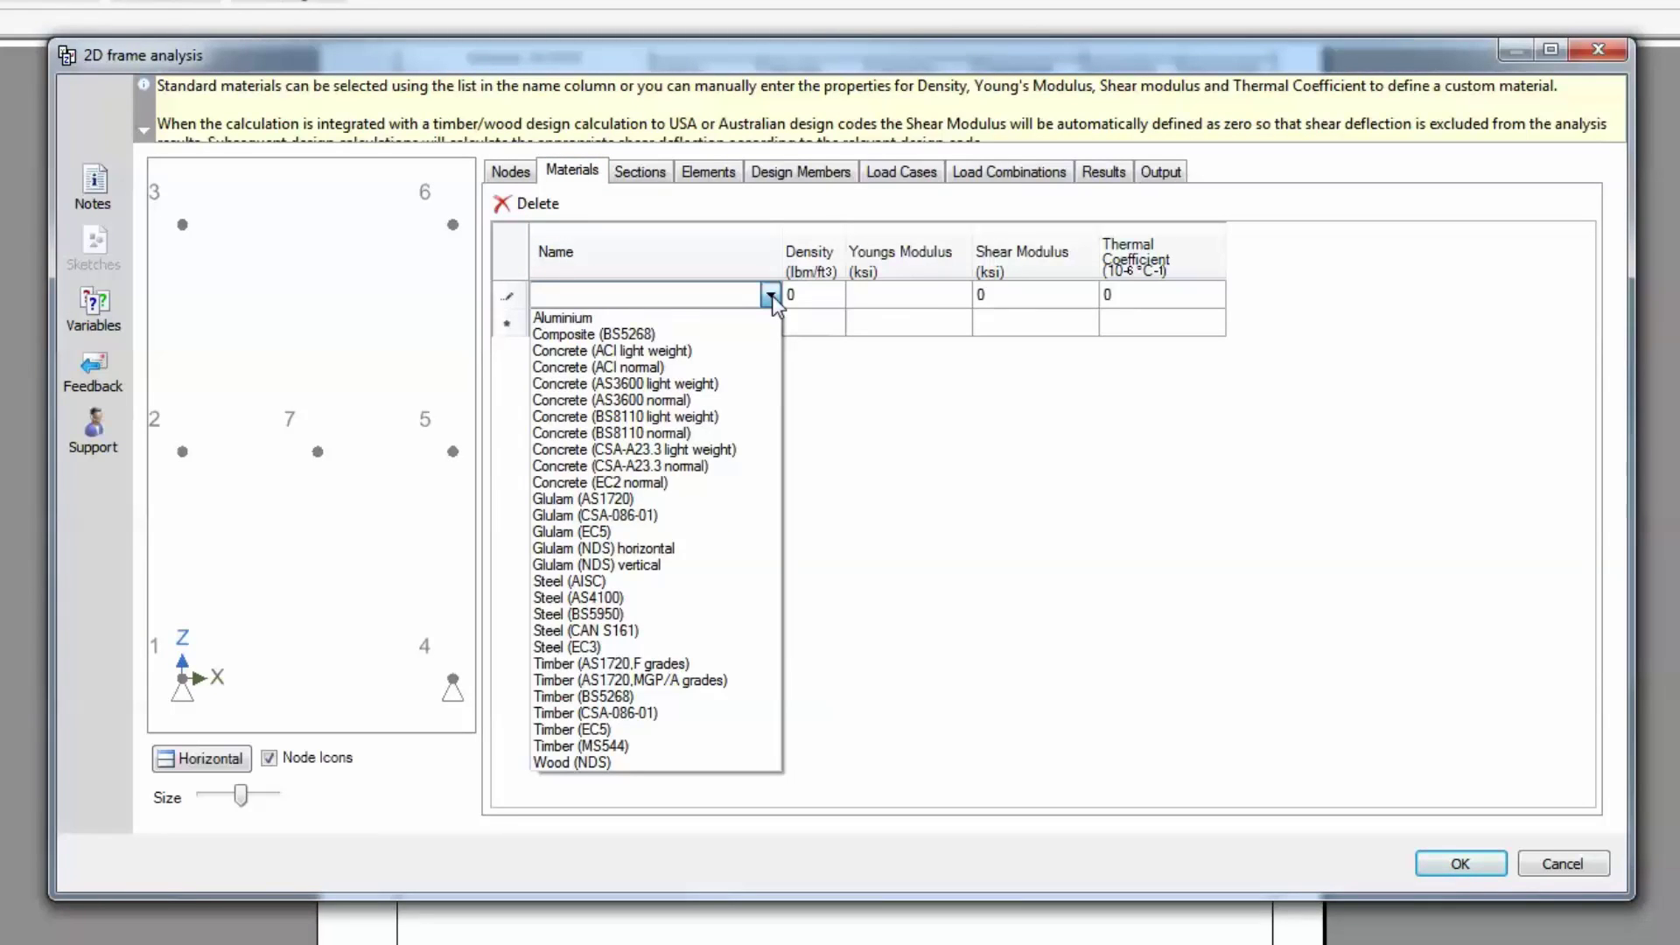
pyautogui.click(748, 581)
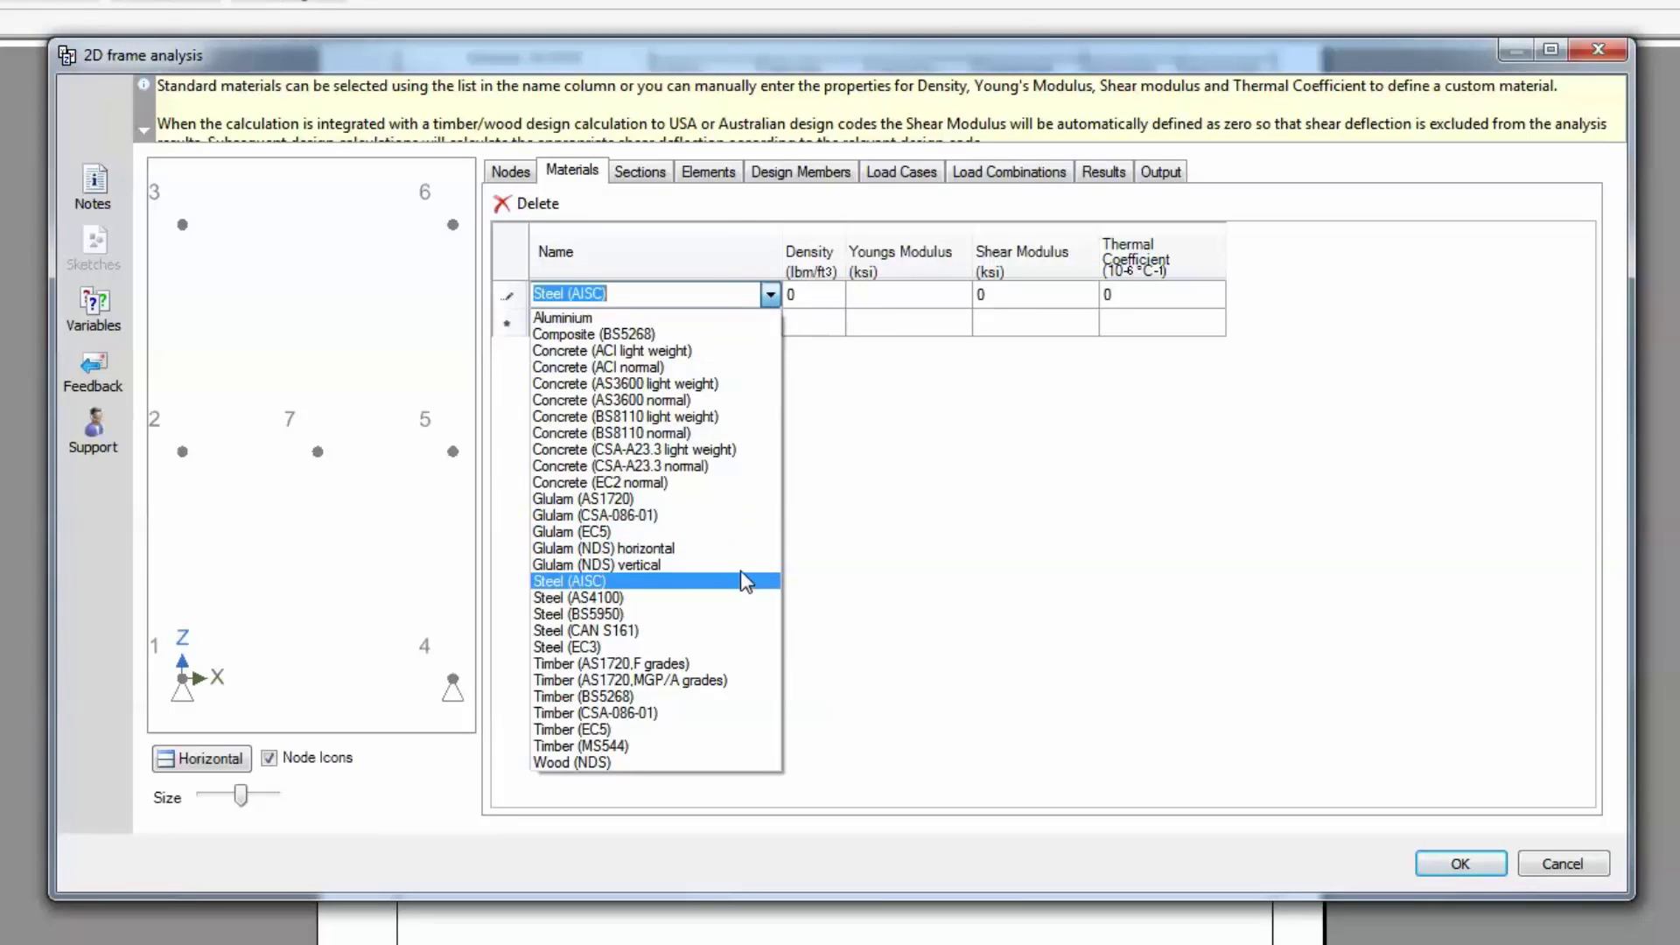
pyautogui.click(883, 292)
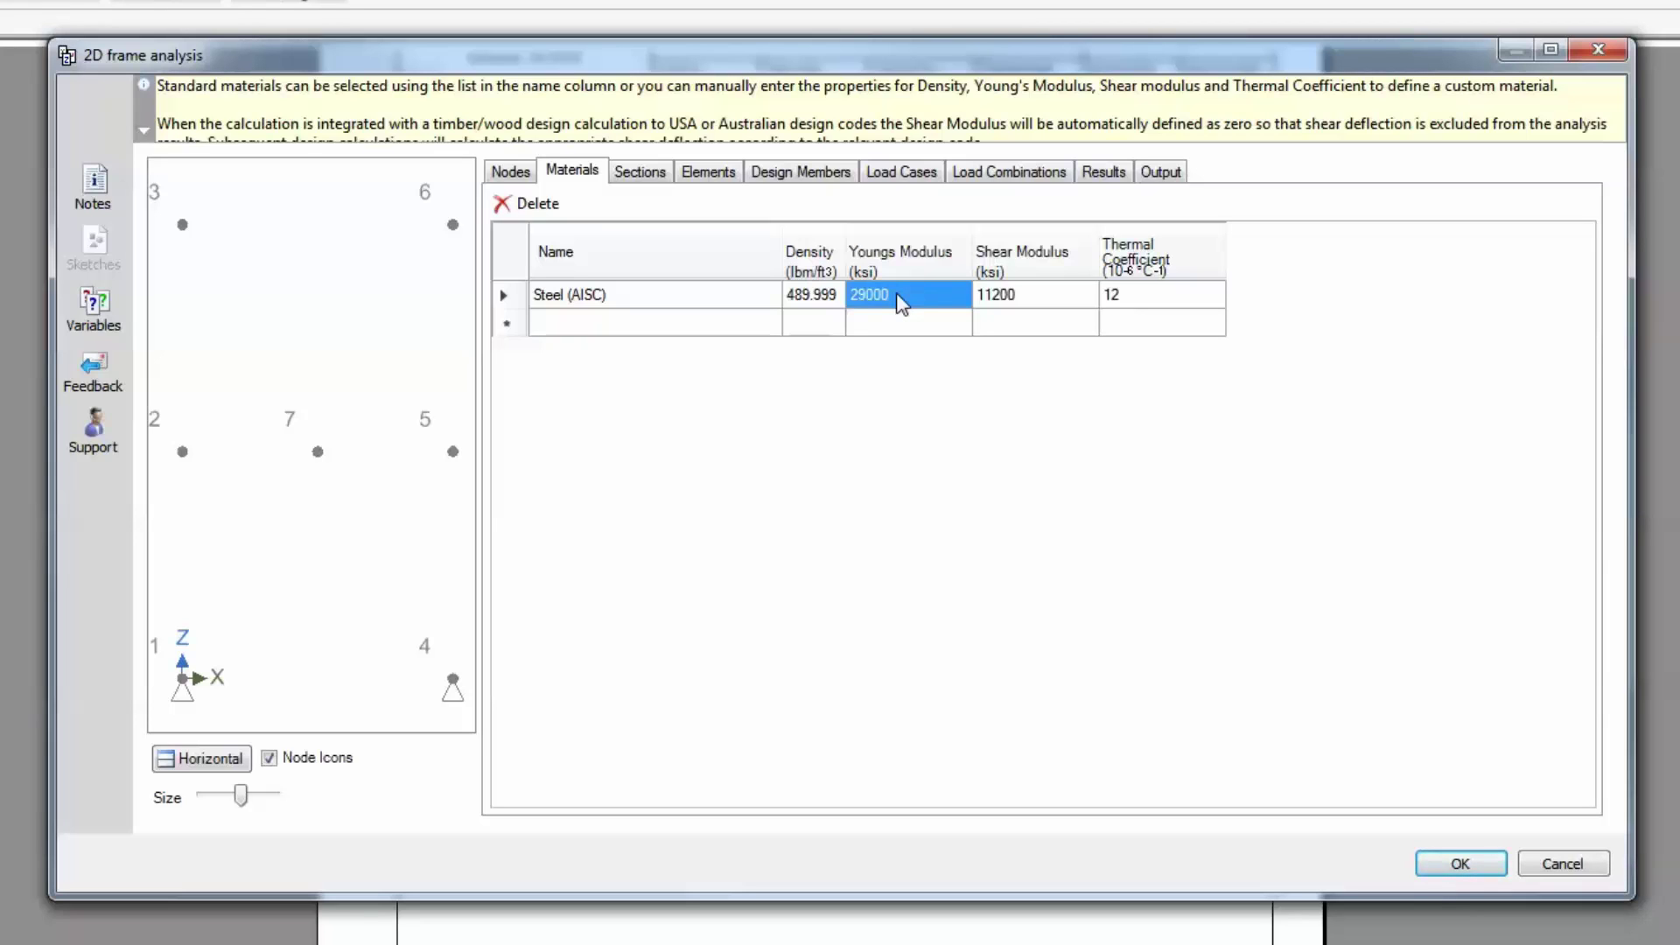
# Step: On the Sections tab, choose the US-units steel section library for a new row
pyautogui.click(640, 175)
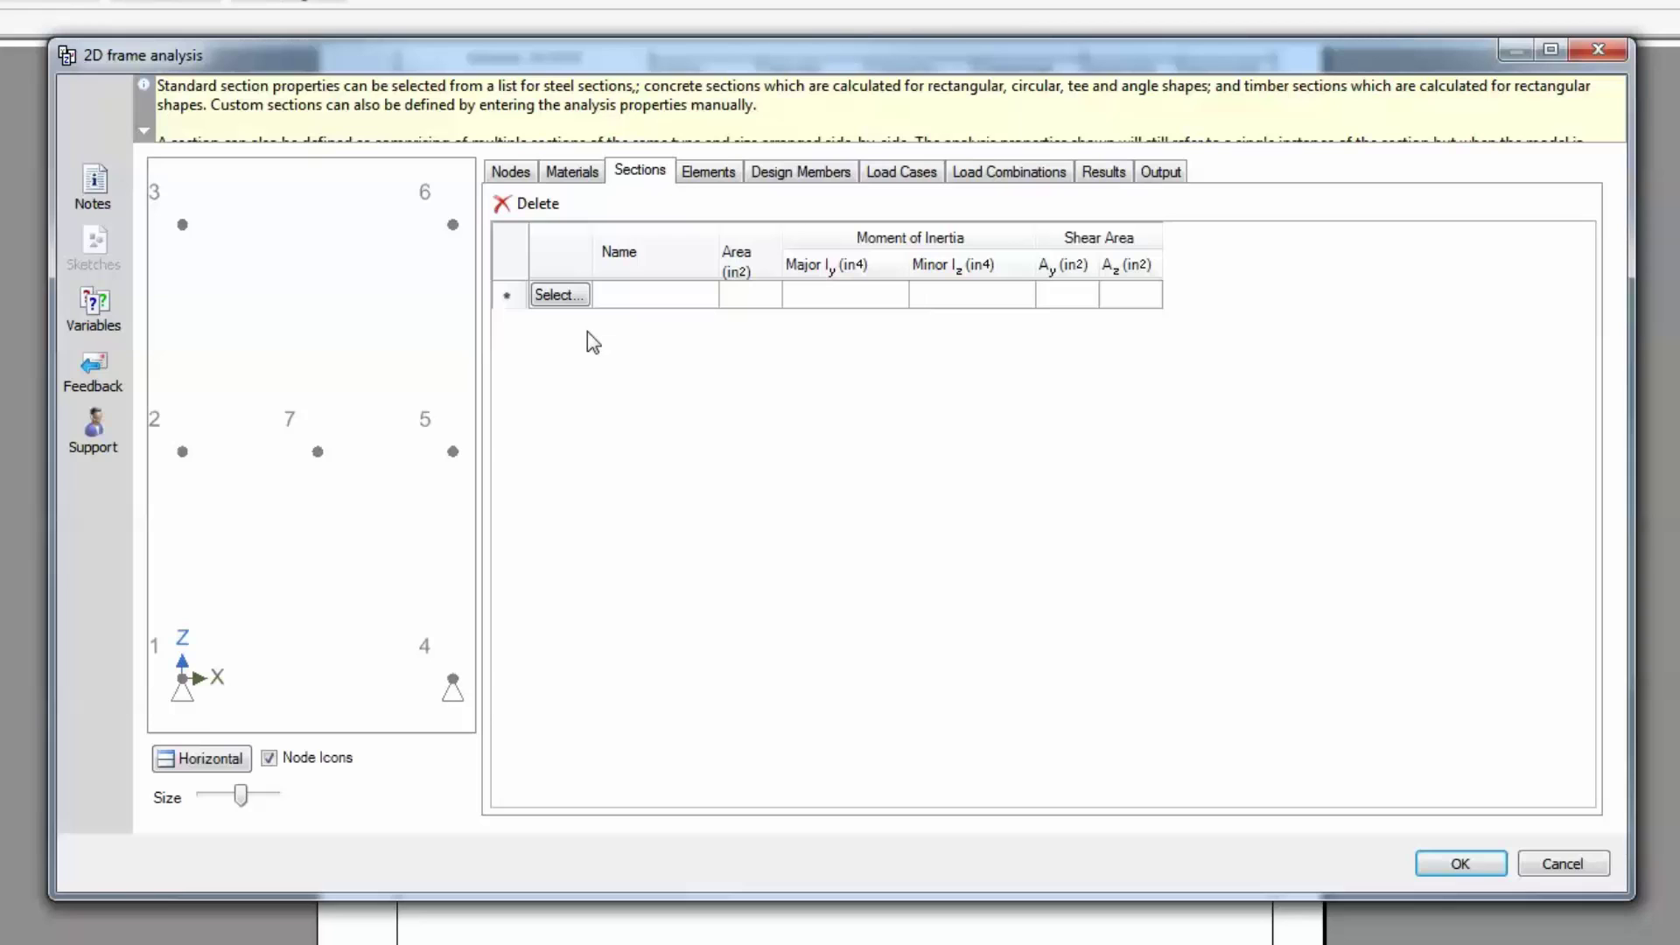
pyautogui.click(560, 295)
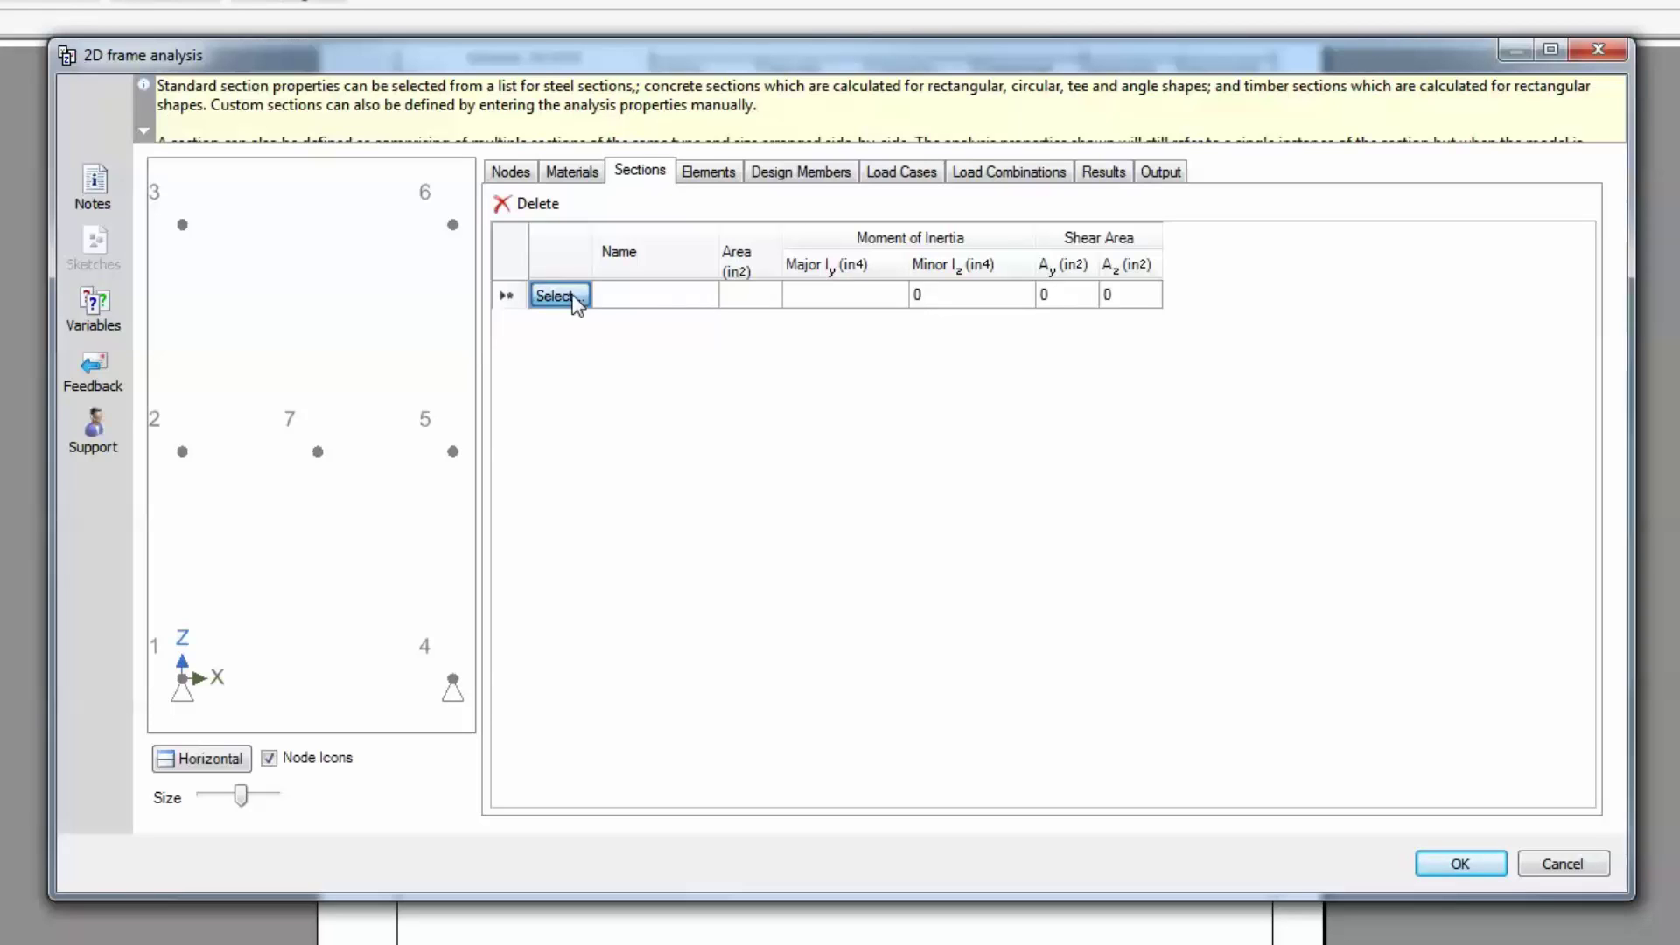
pyautogui.click(833, 252)
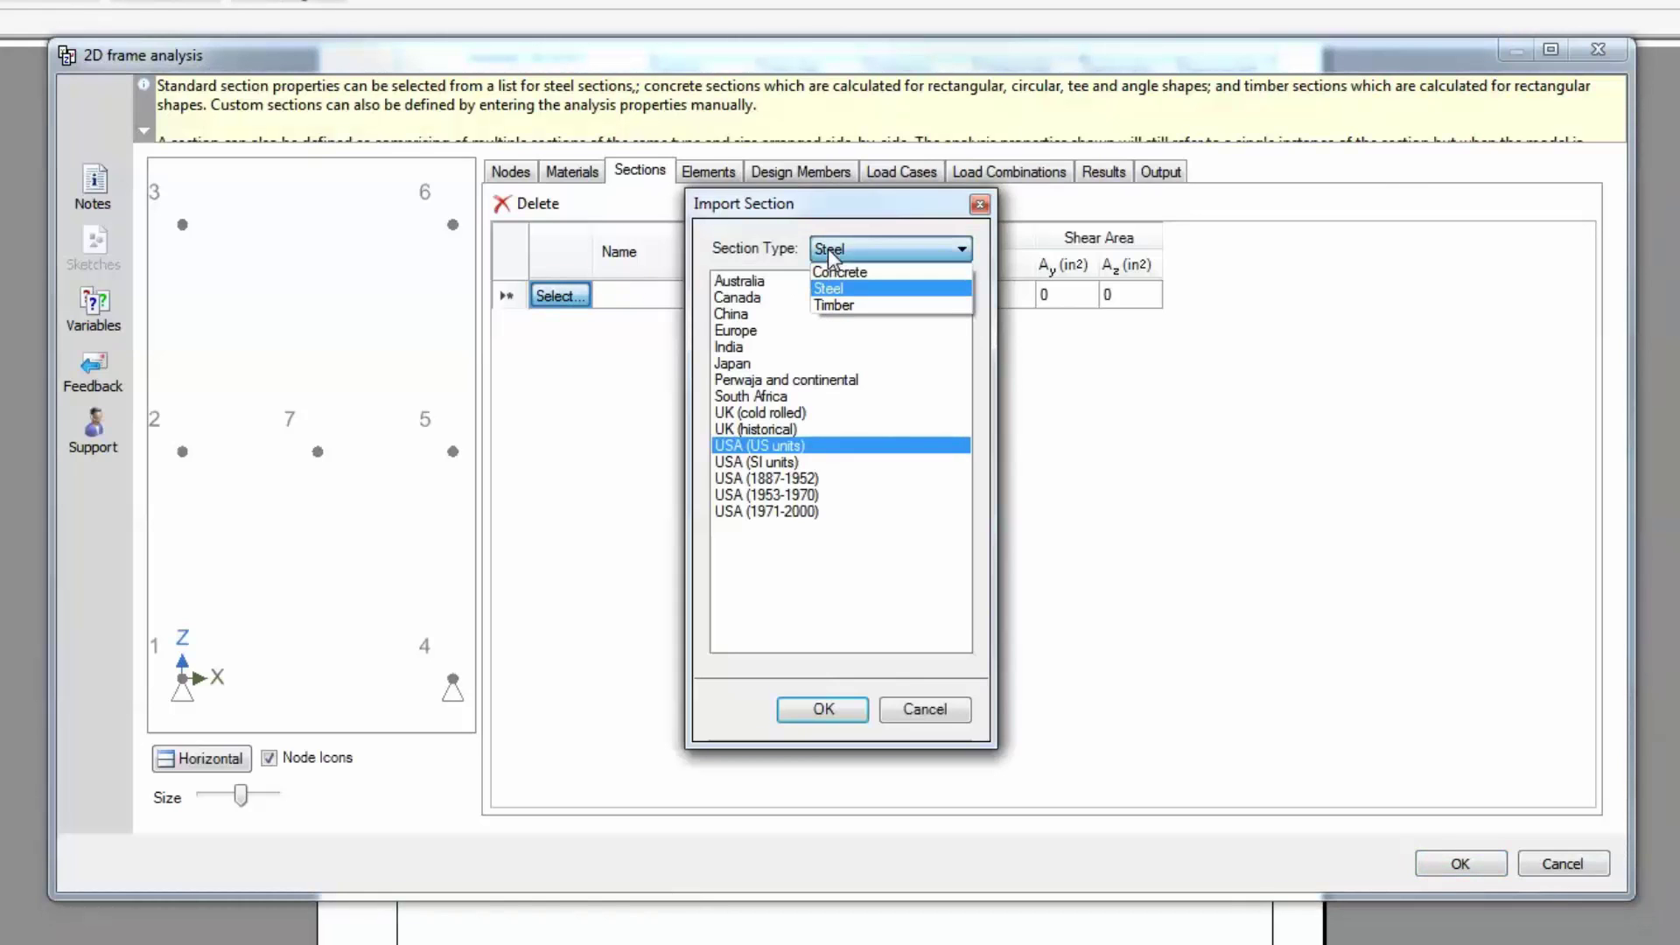
pyautogui.click(833, 270)
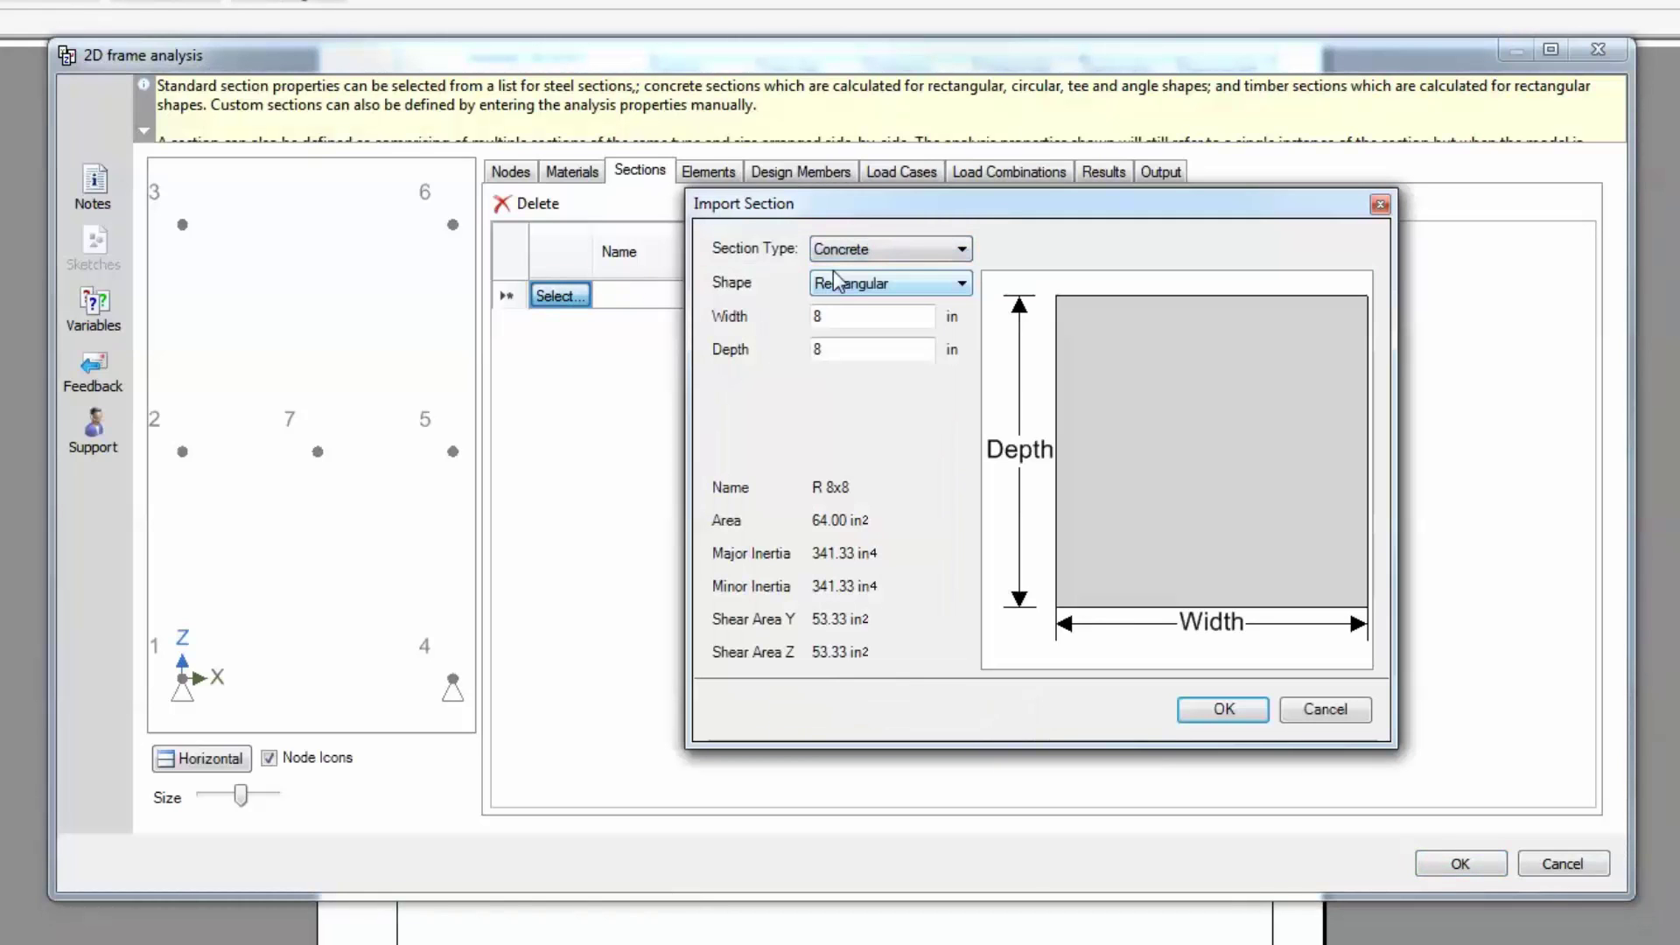
pyautogui.click(854, 250)
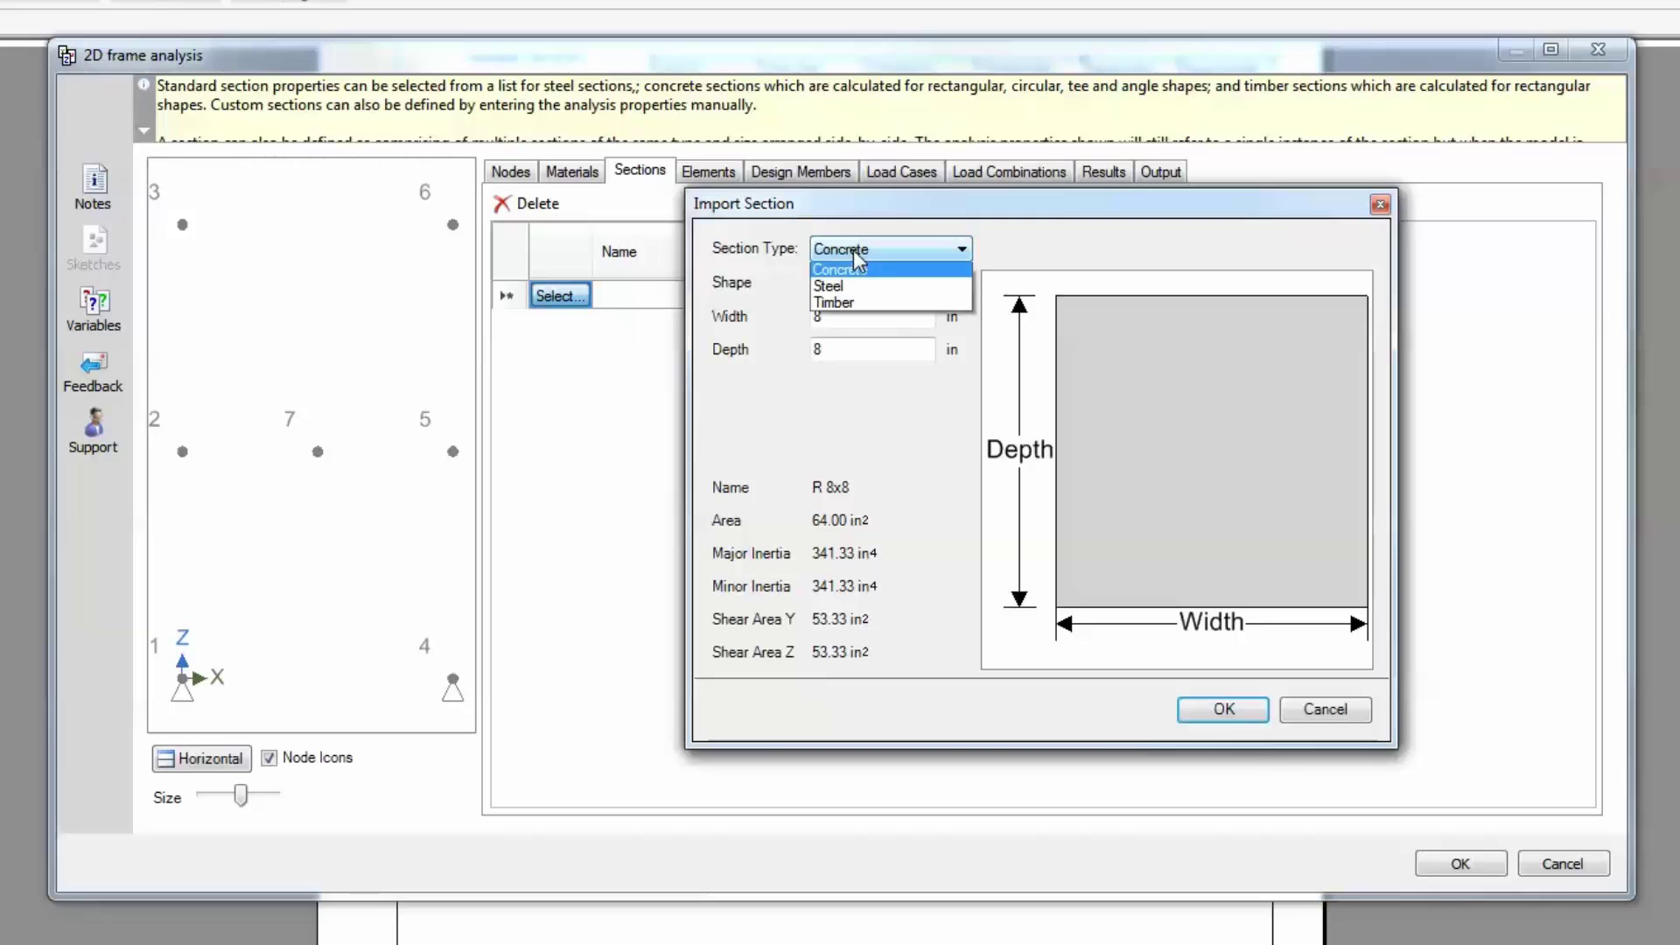
pyautogui.click(847, 289)
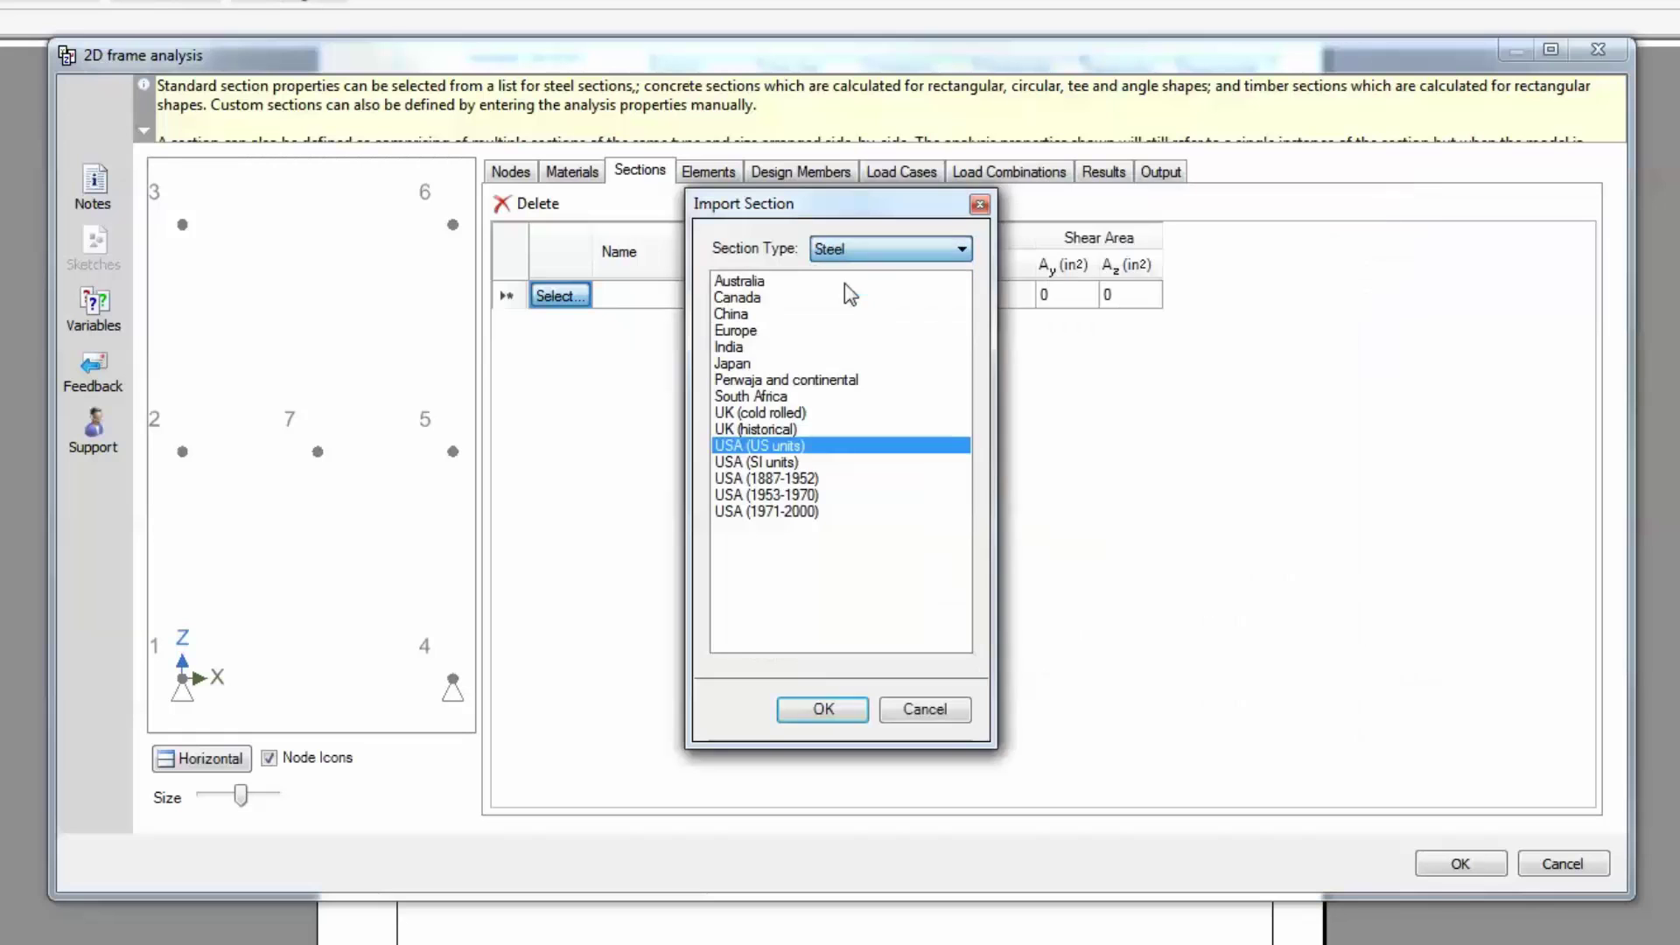
# Step: Import the W 18x35 and L 4x4x0.375 sections from the US steel list
pyautogui.click(856, 712)
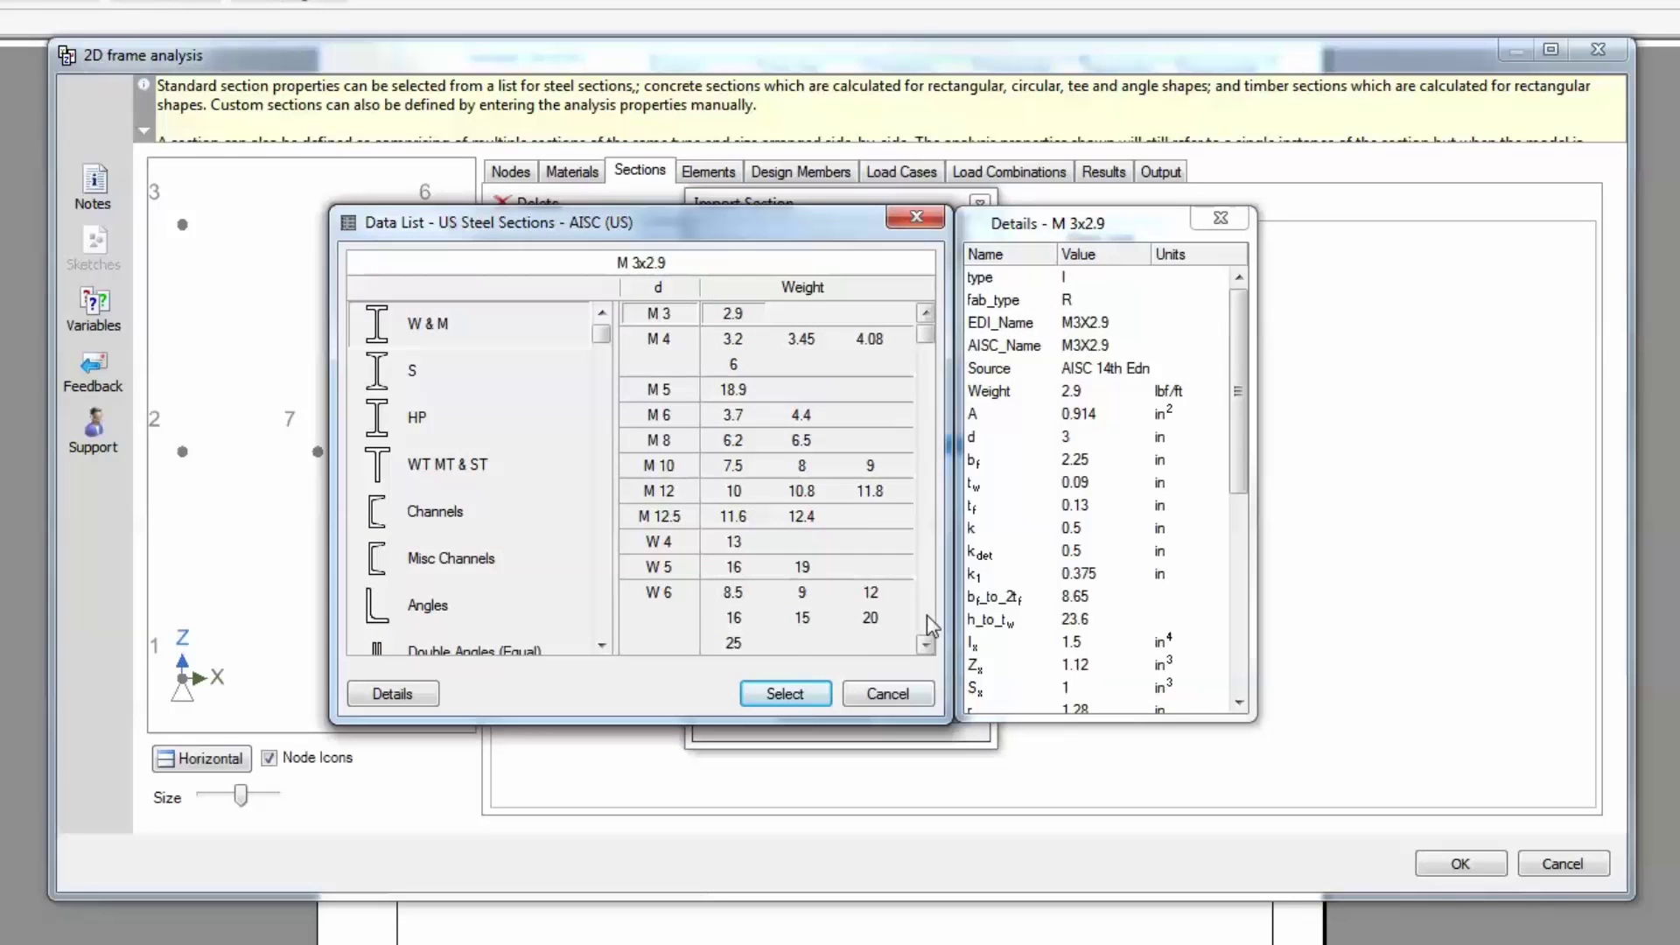
pyautogui.click(927, 616)
pyautogui.click(927, 616)
pyautogui.click(926, 616)
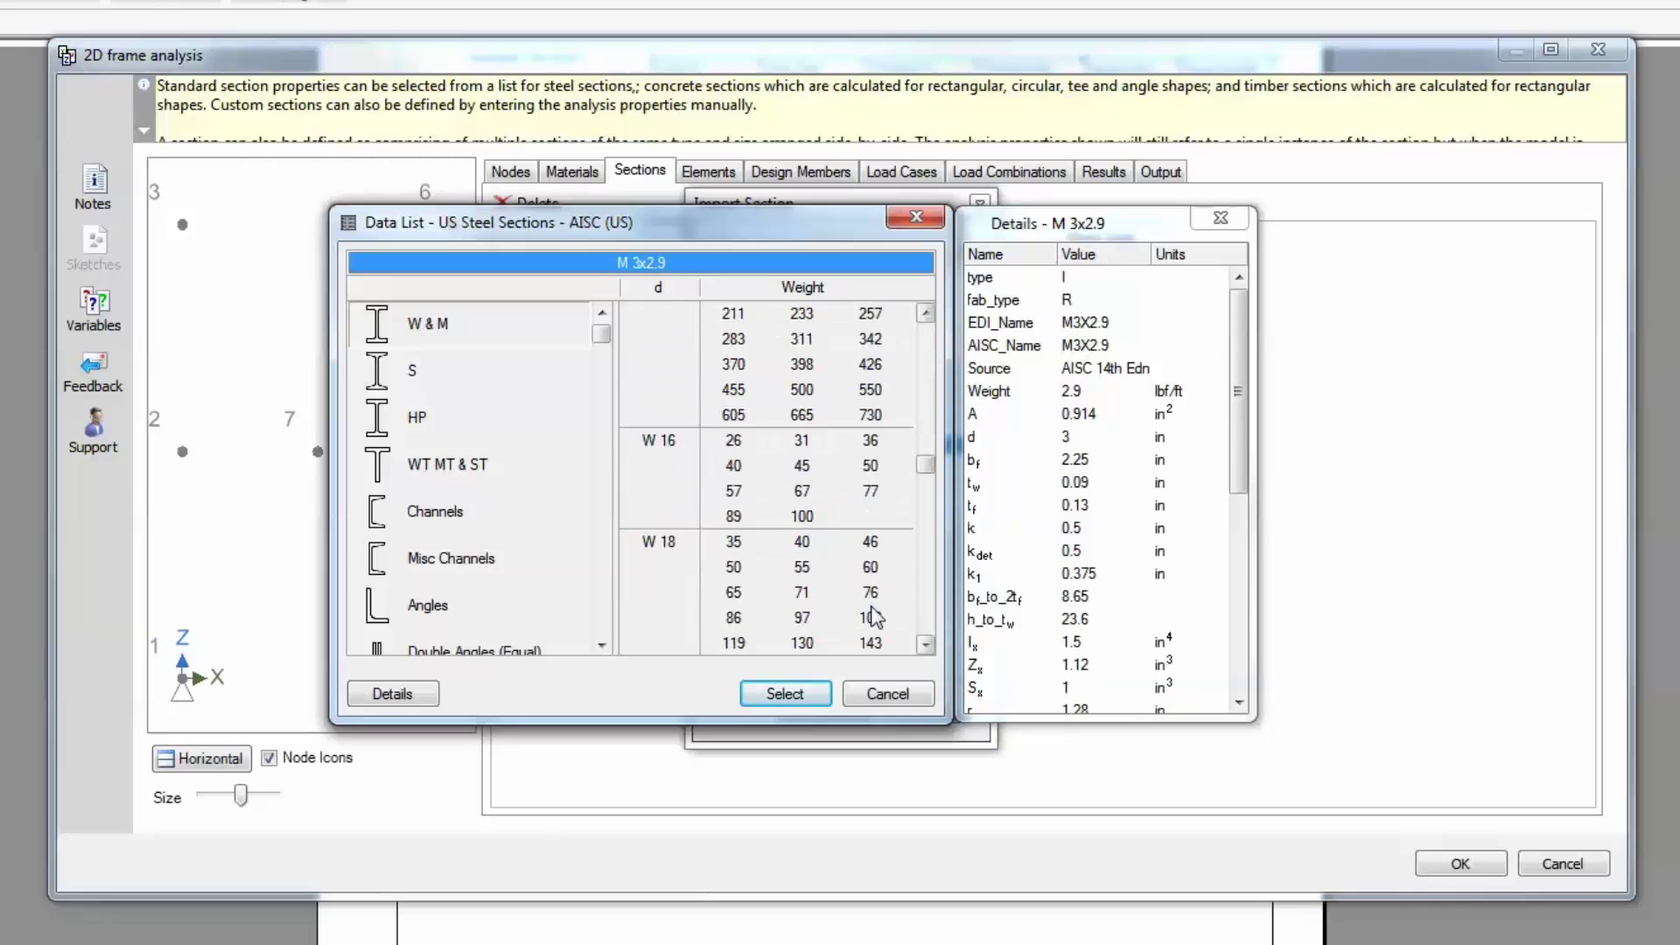
pyautogui.click(734, 543)
pyautogui.click(781, 695)
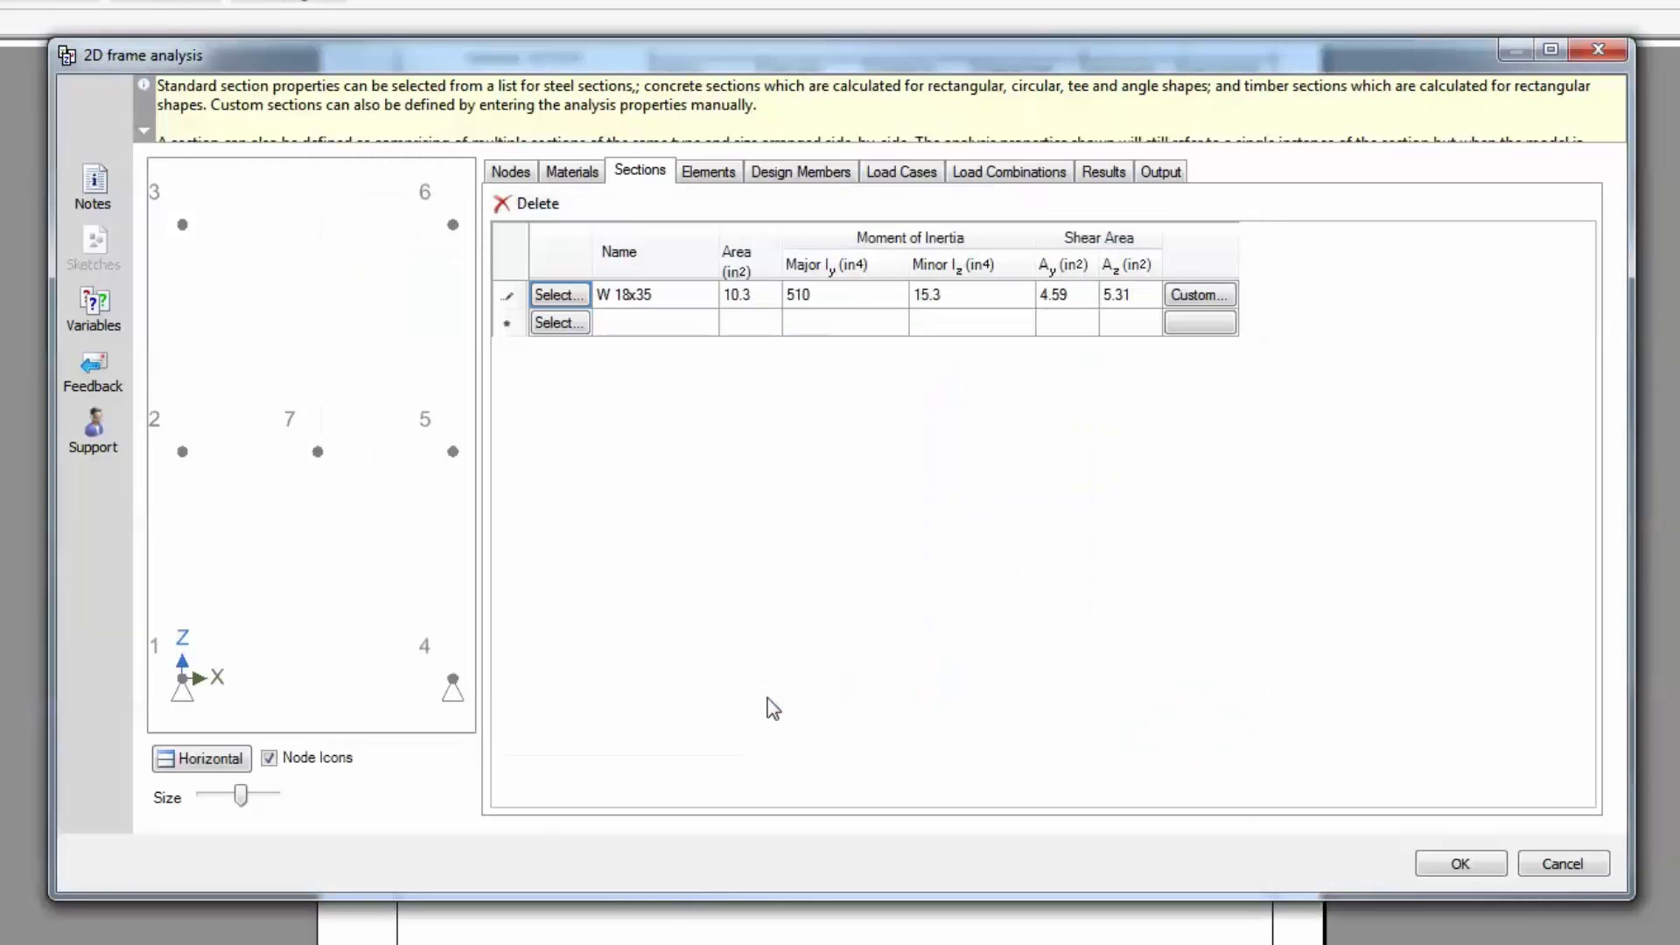
pyautogui.click(582, 325)
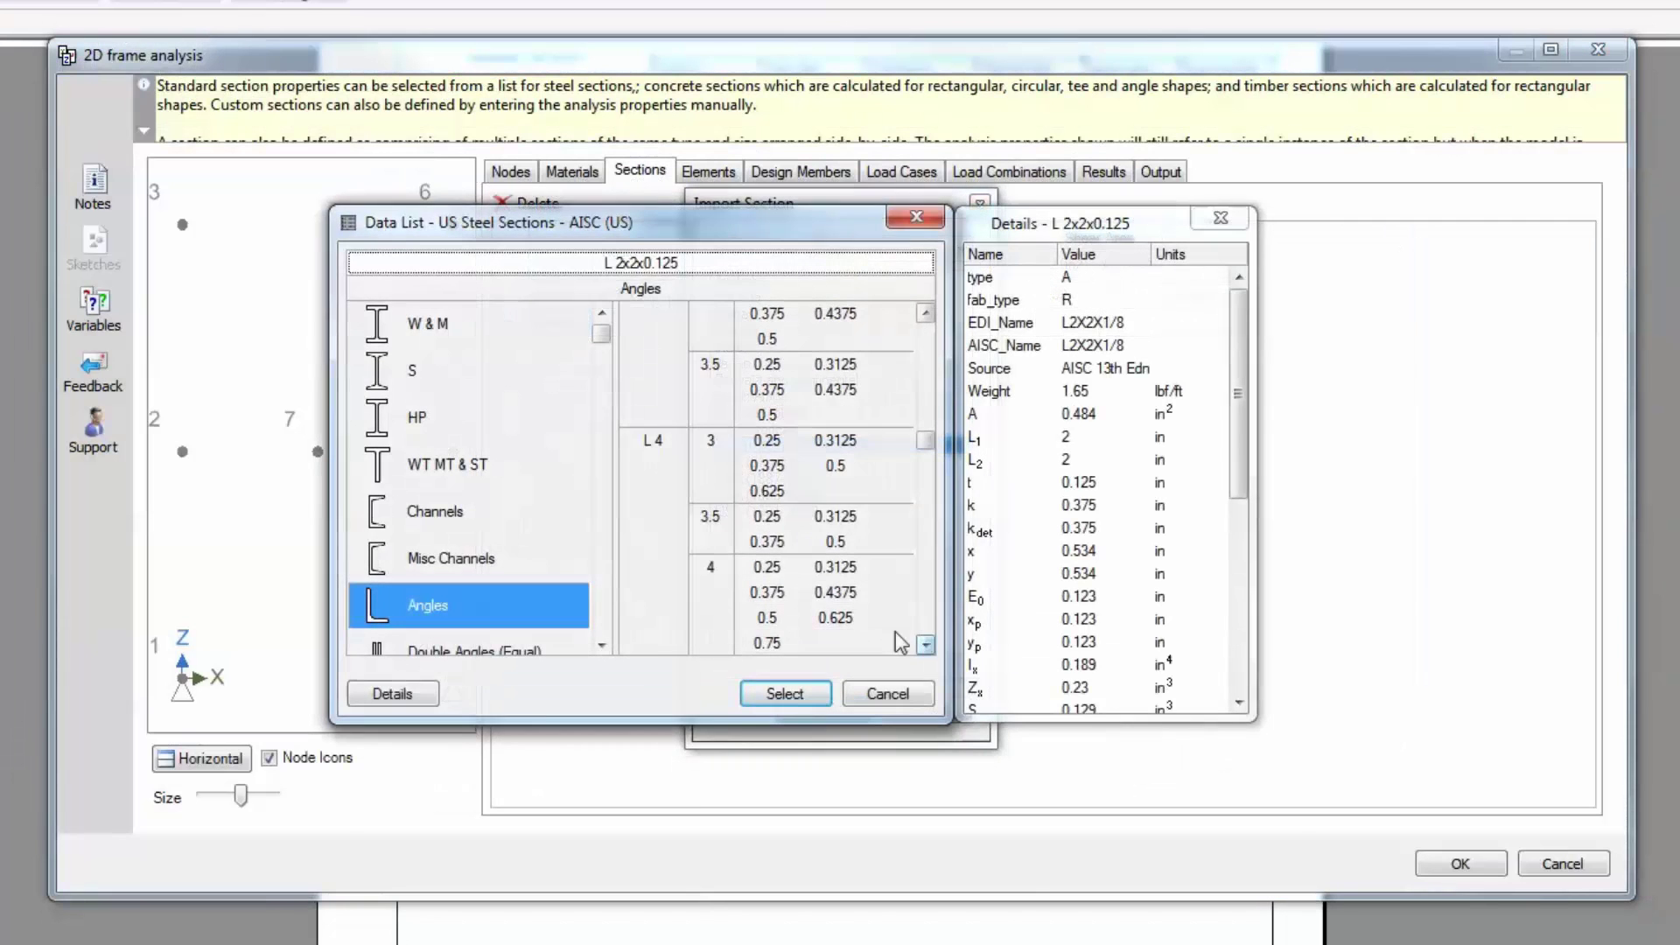
pyautogui.click(770, 593)
pyautogui.click(783, 694)
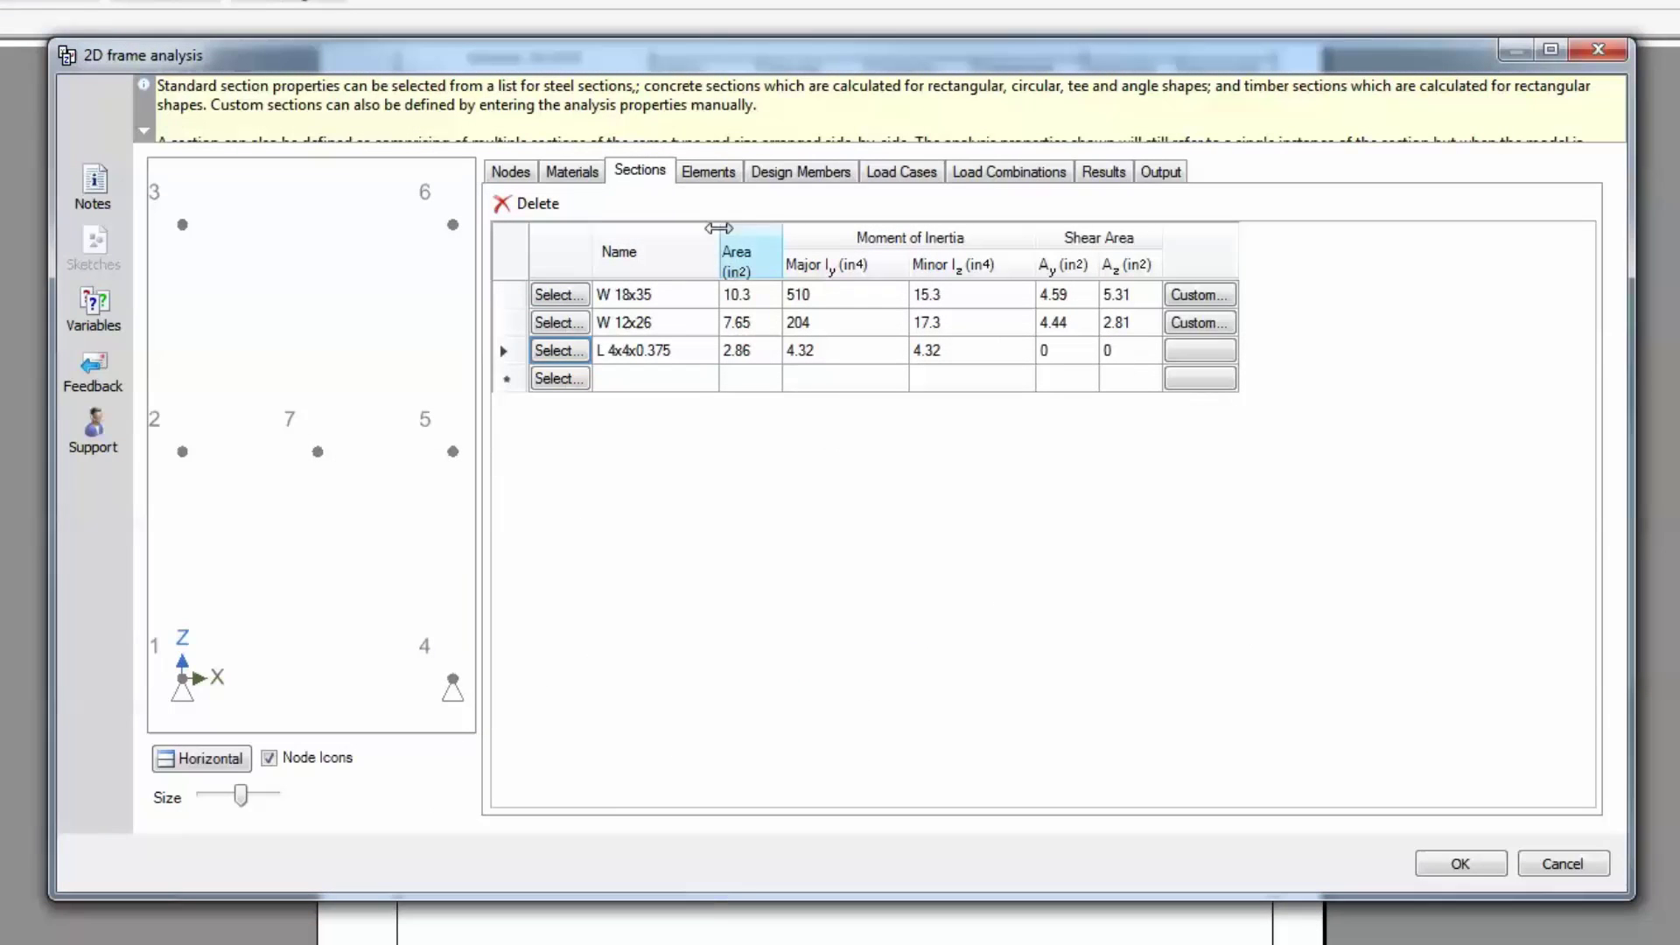
# Step: Add elements 1 (nodes 1–2) and 2 (nodes 2–3) in the Elements table
pyautogui.click(713, 175)
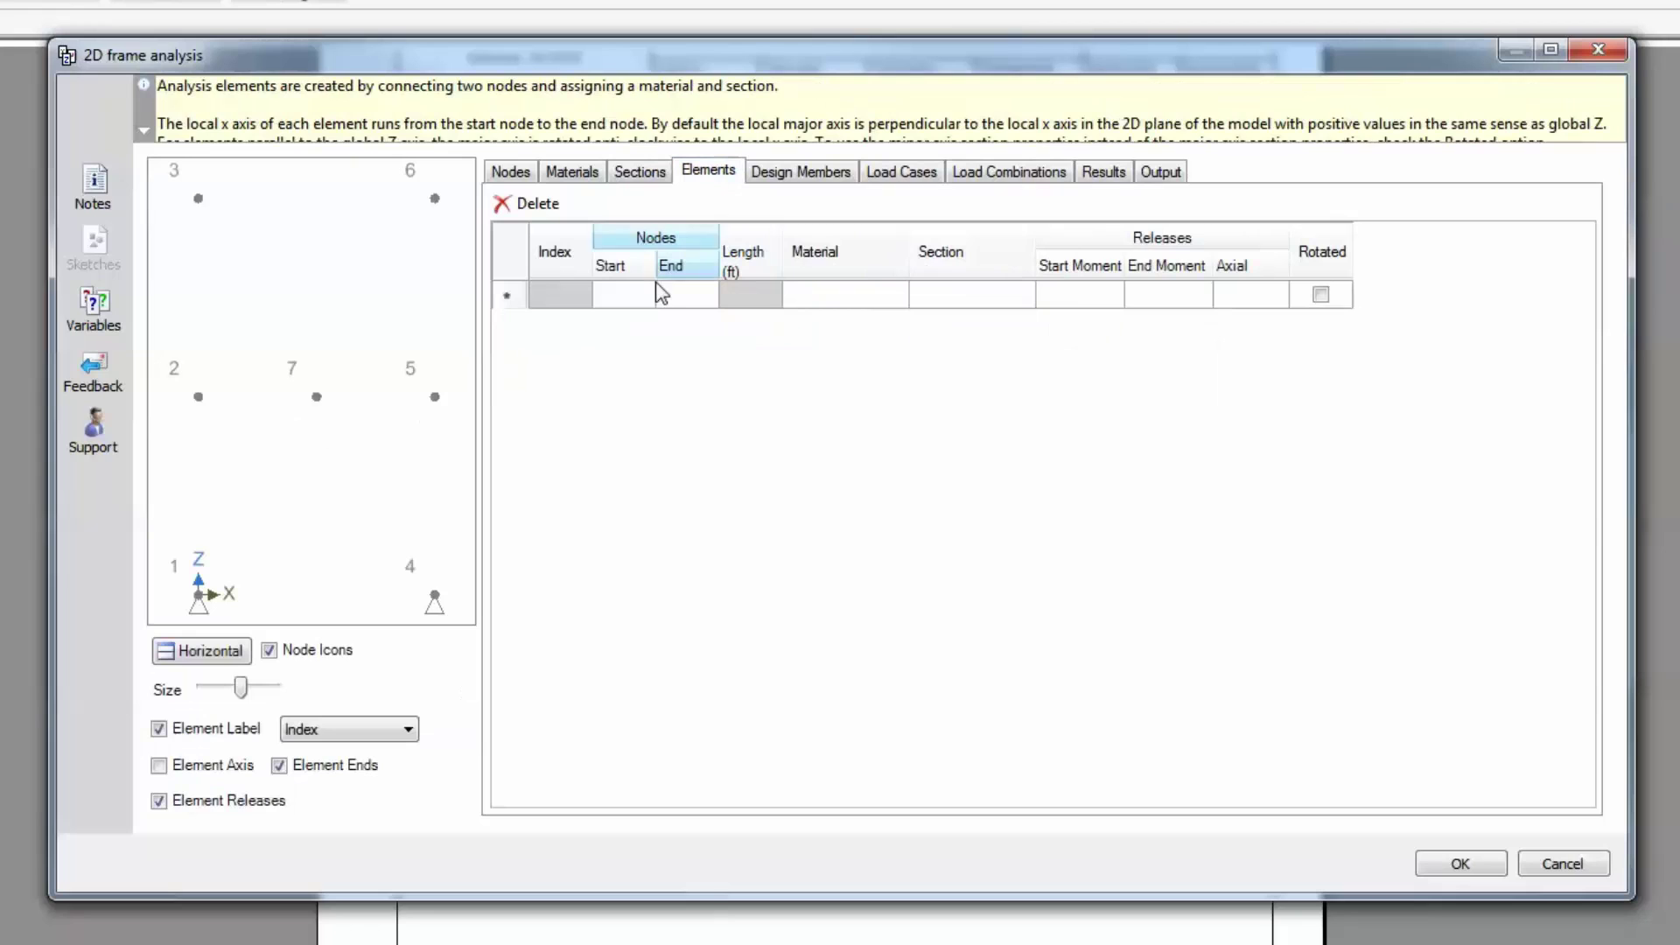
pyautogui.click(642, 300)
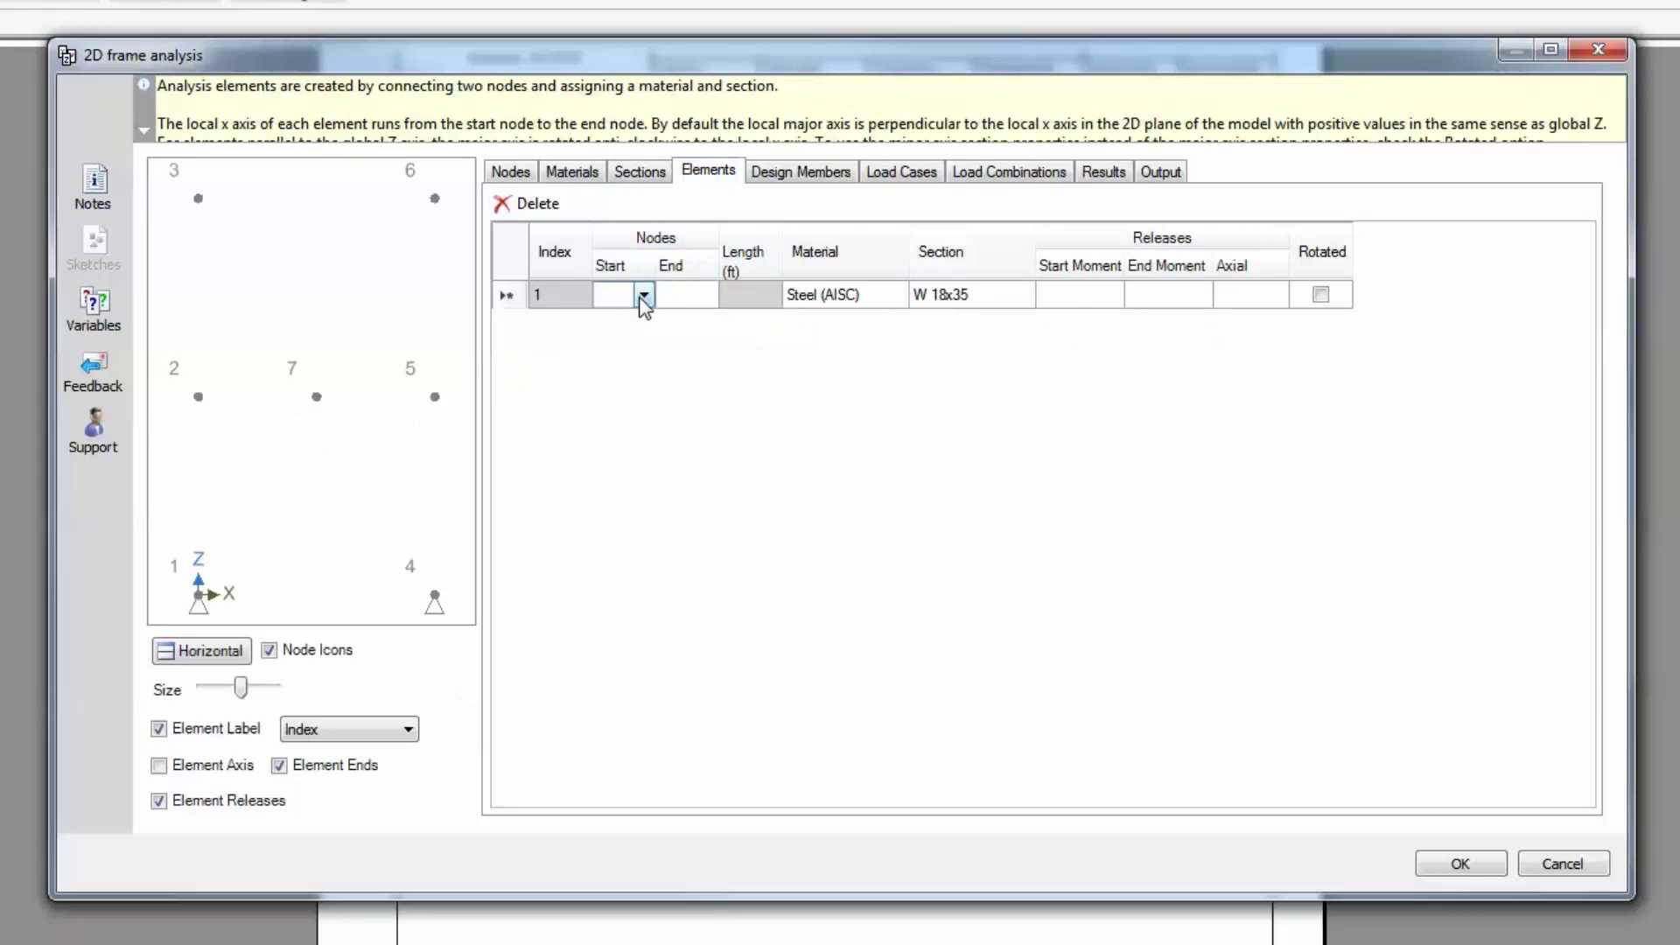
pyautogui.write('1')
pyautogui.click(682, 308)
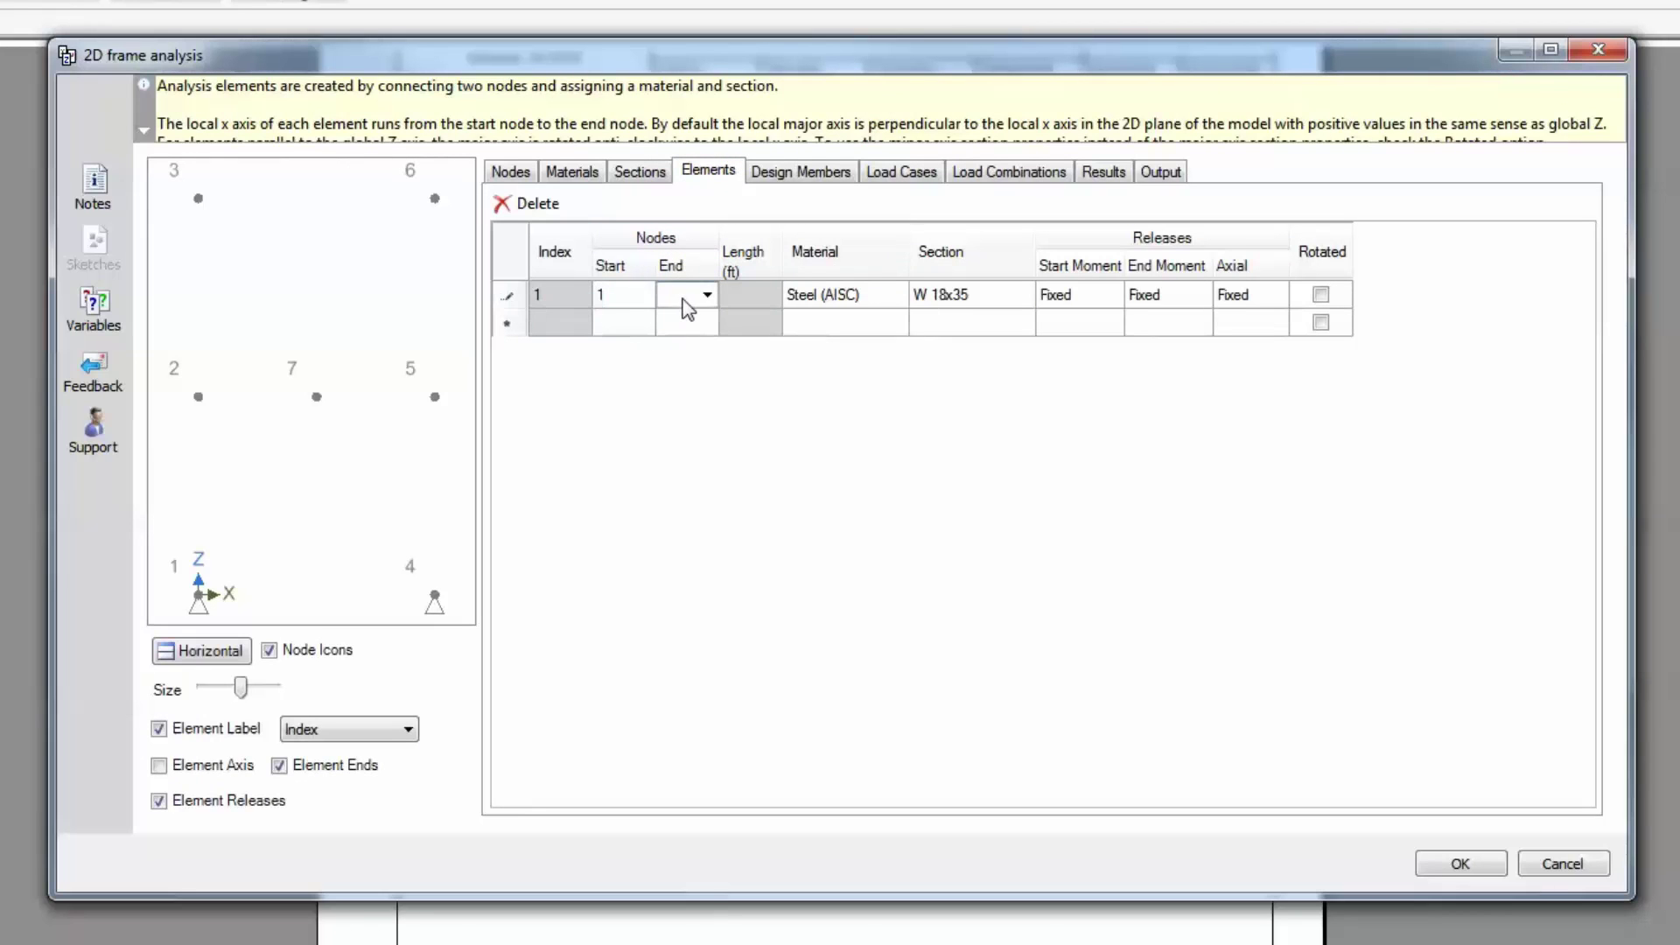
pyautogui.write('2')
pyautogui.click(618, 322)
pyautogui.write('2')
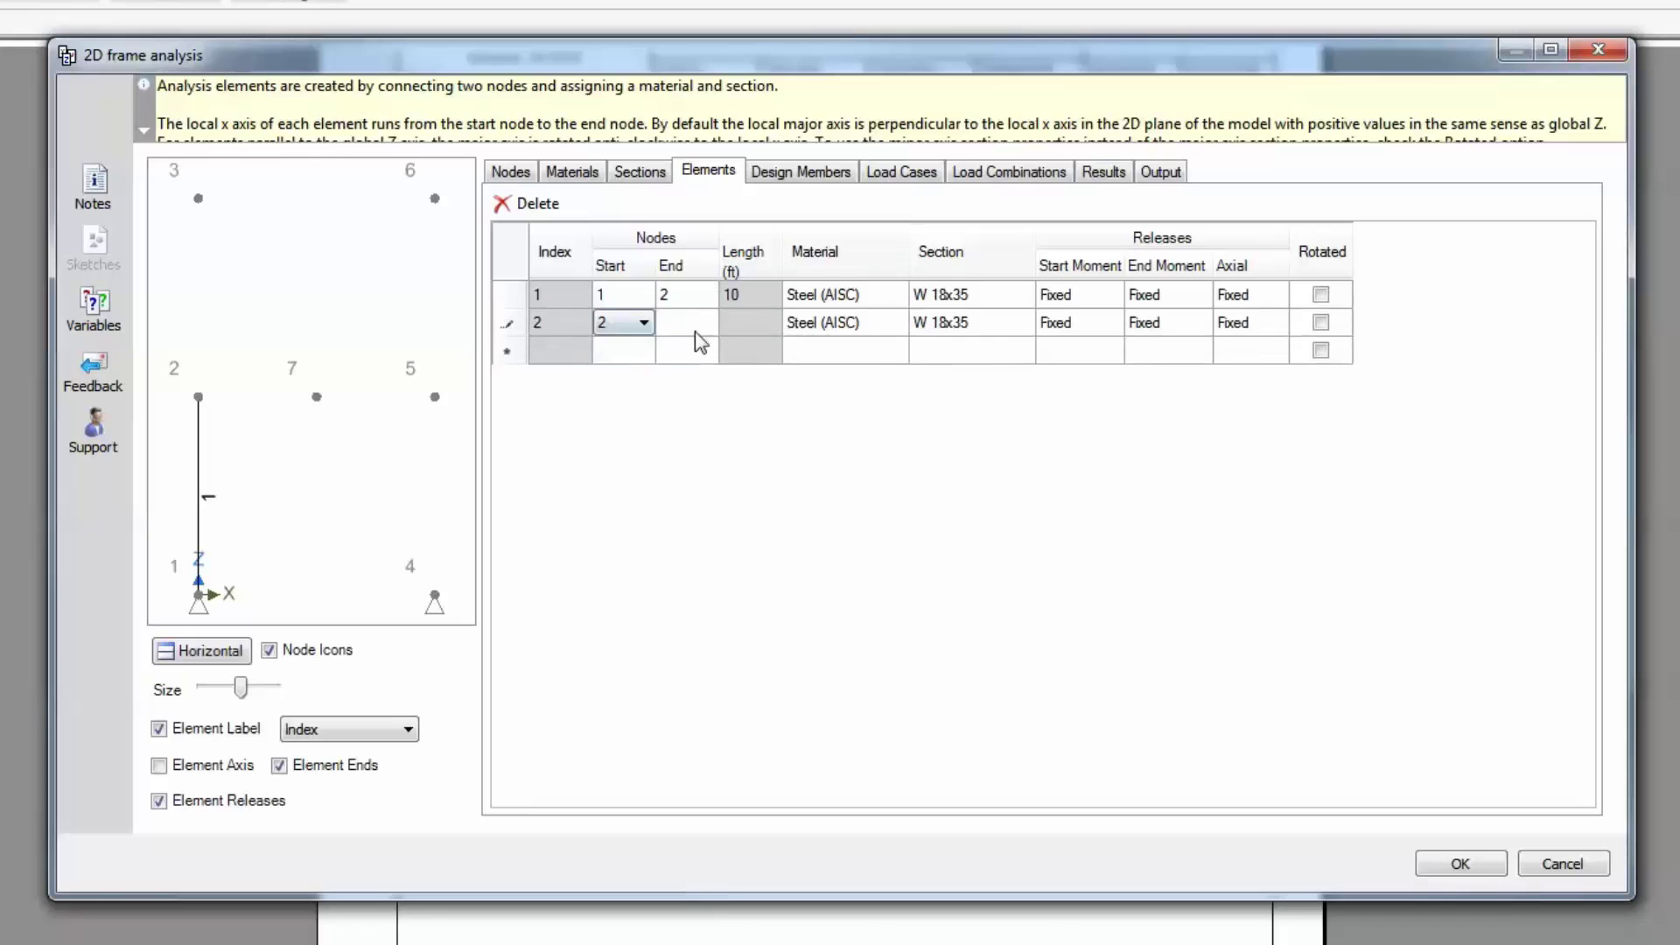
pyautogui.click(691, 326)
pyautogui.write('3')
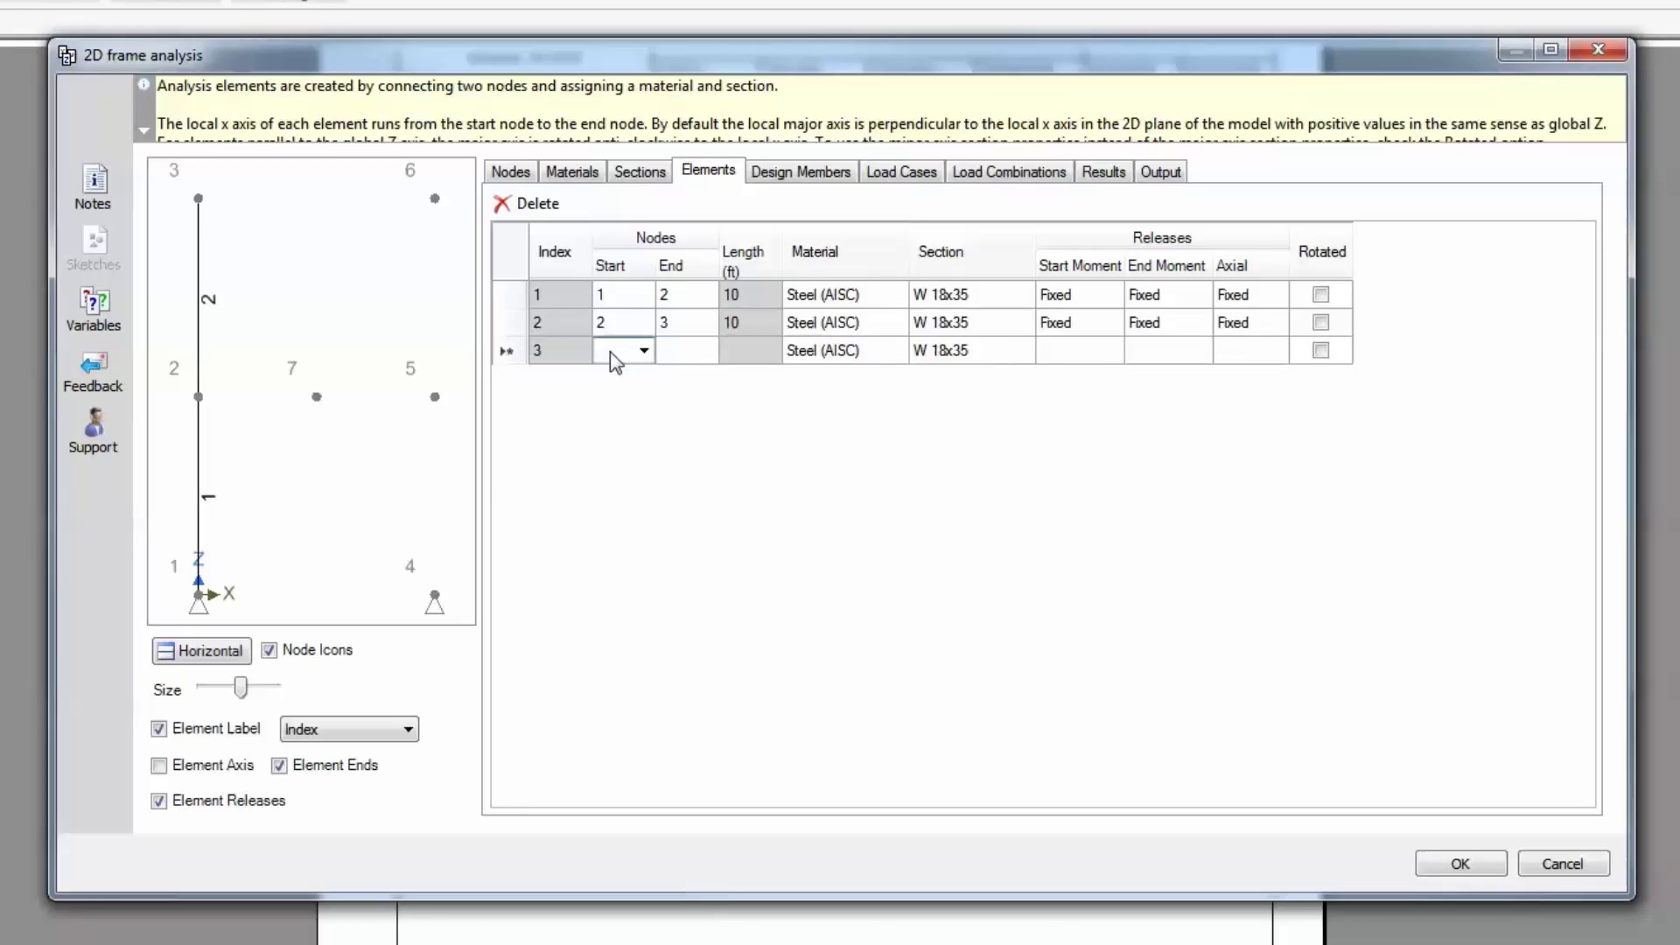
# Step: Add elements 3 (nodes 4–5) and 4 (nodes 5–6)
pyautogui.write('4')
pyautogui.click(676, 352)
pyautogui.write('5')
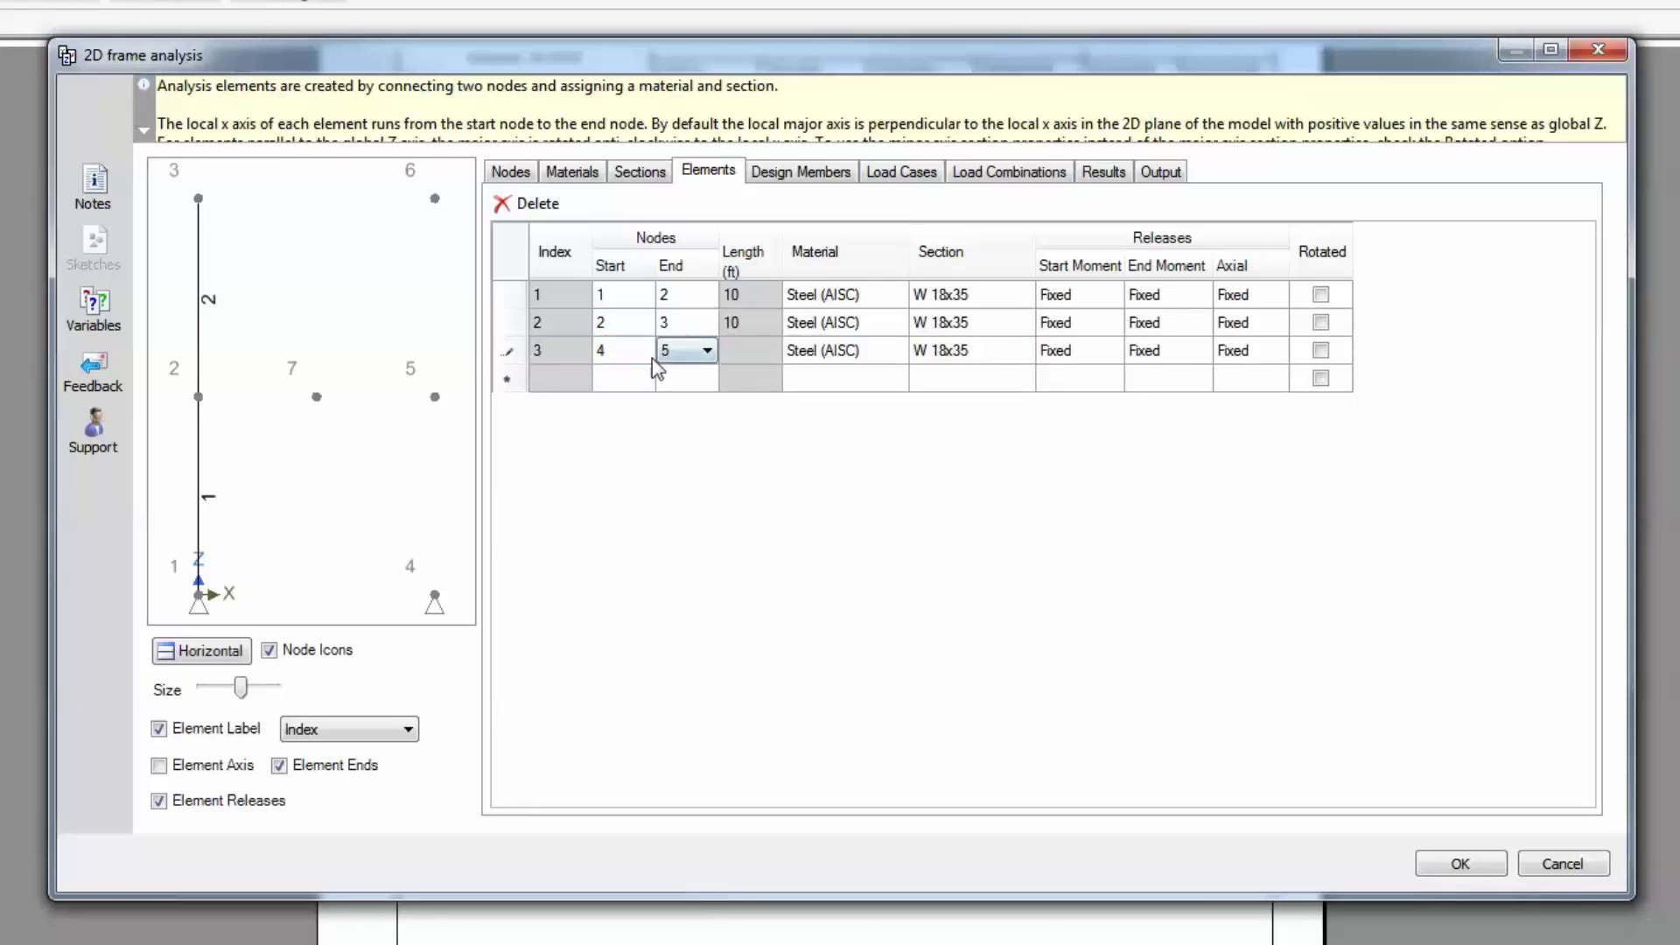
pyautogui.click(624, 374)
pyautogui.write('5')
pyautogui.click(677, 376)
pyautogui.write('6')
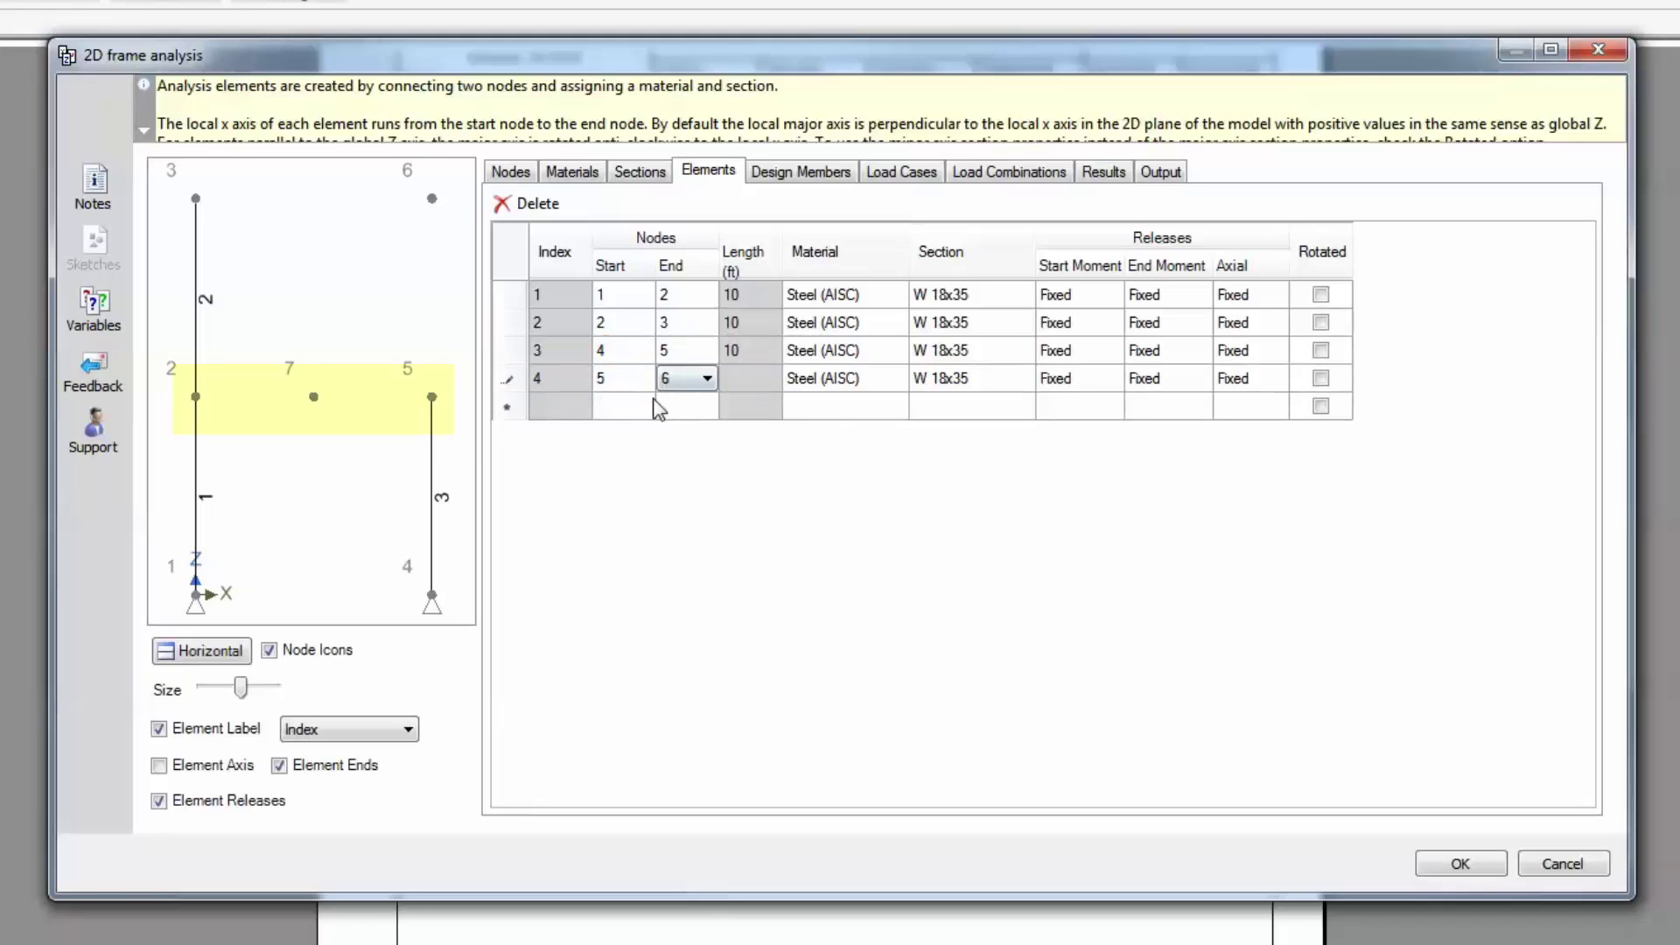
pyautogui.click(645, 407)
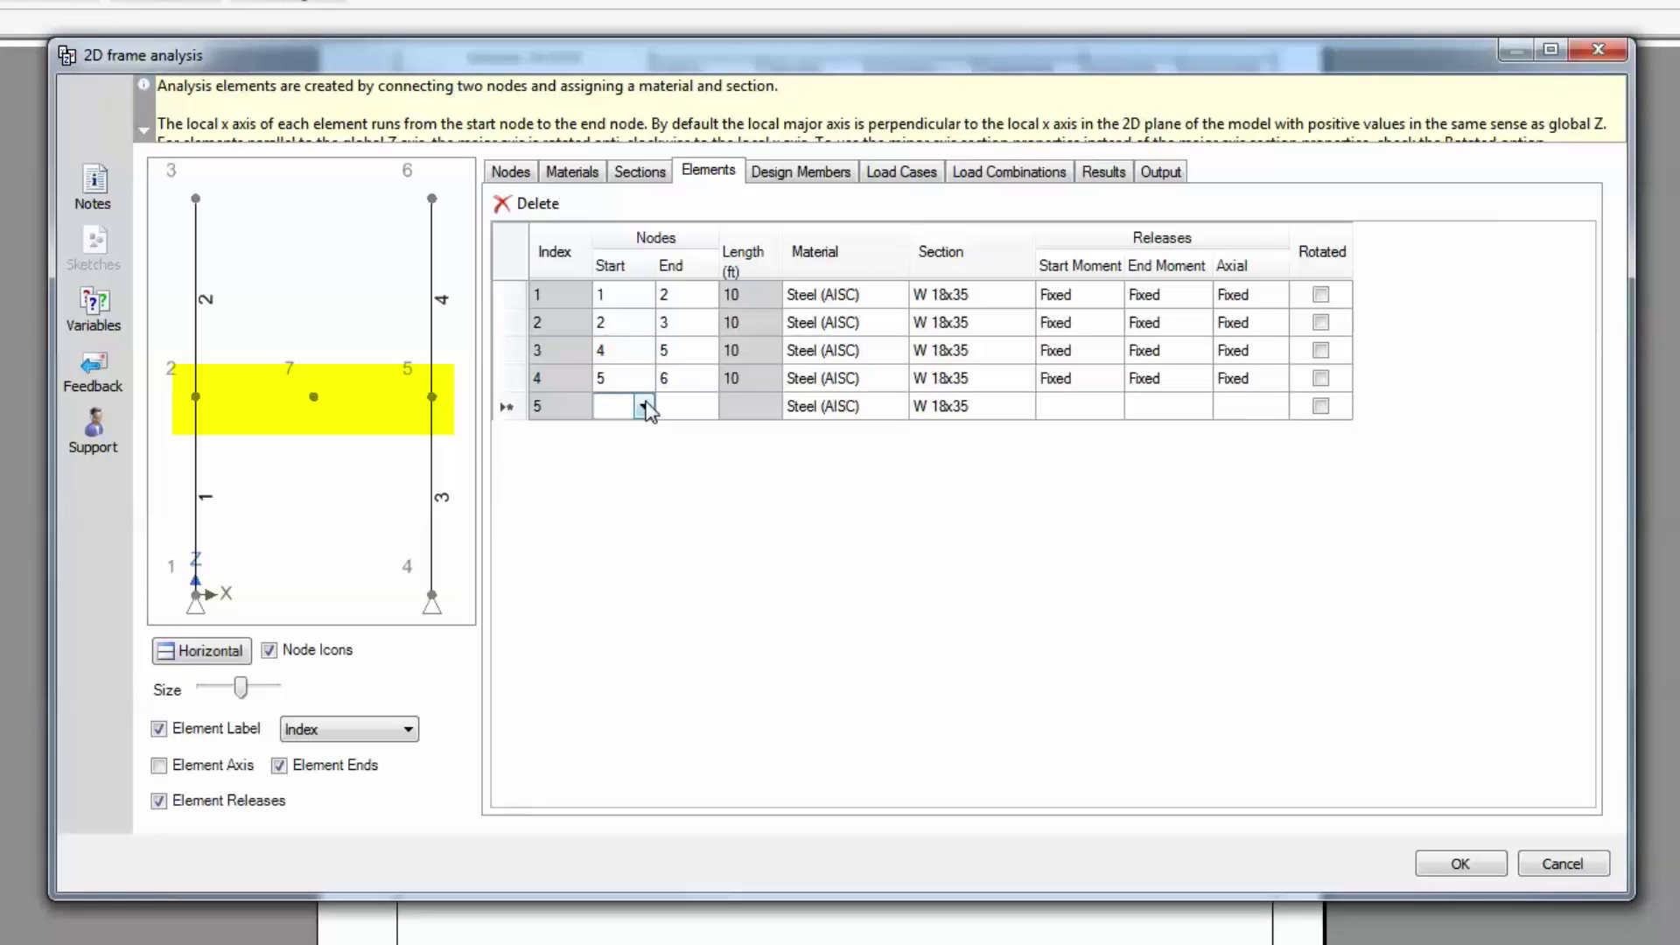
# Step: Add element 5 from node 2 to node 7 with the W 12x26 section
pyautogui.write('2')
pyautogui.click(689, 407)
pyautogui.write('7')
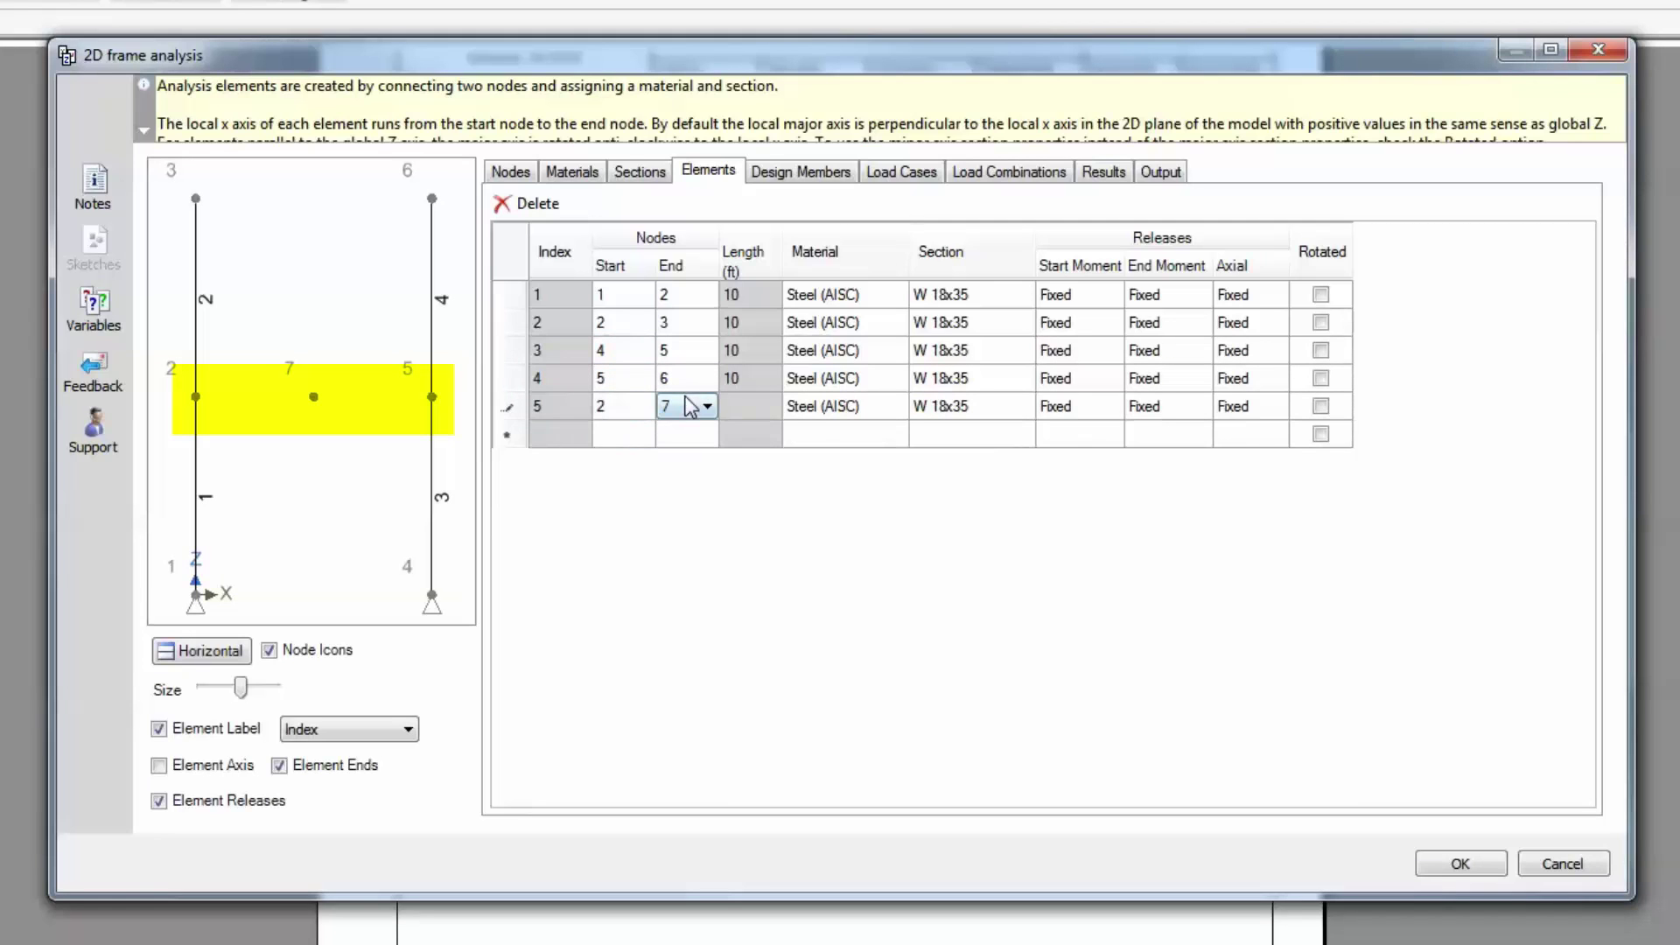
pyautogui.click(995, 406)
pyautogui.click(1022, 407)
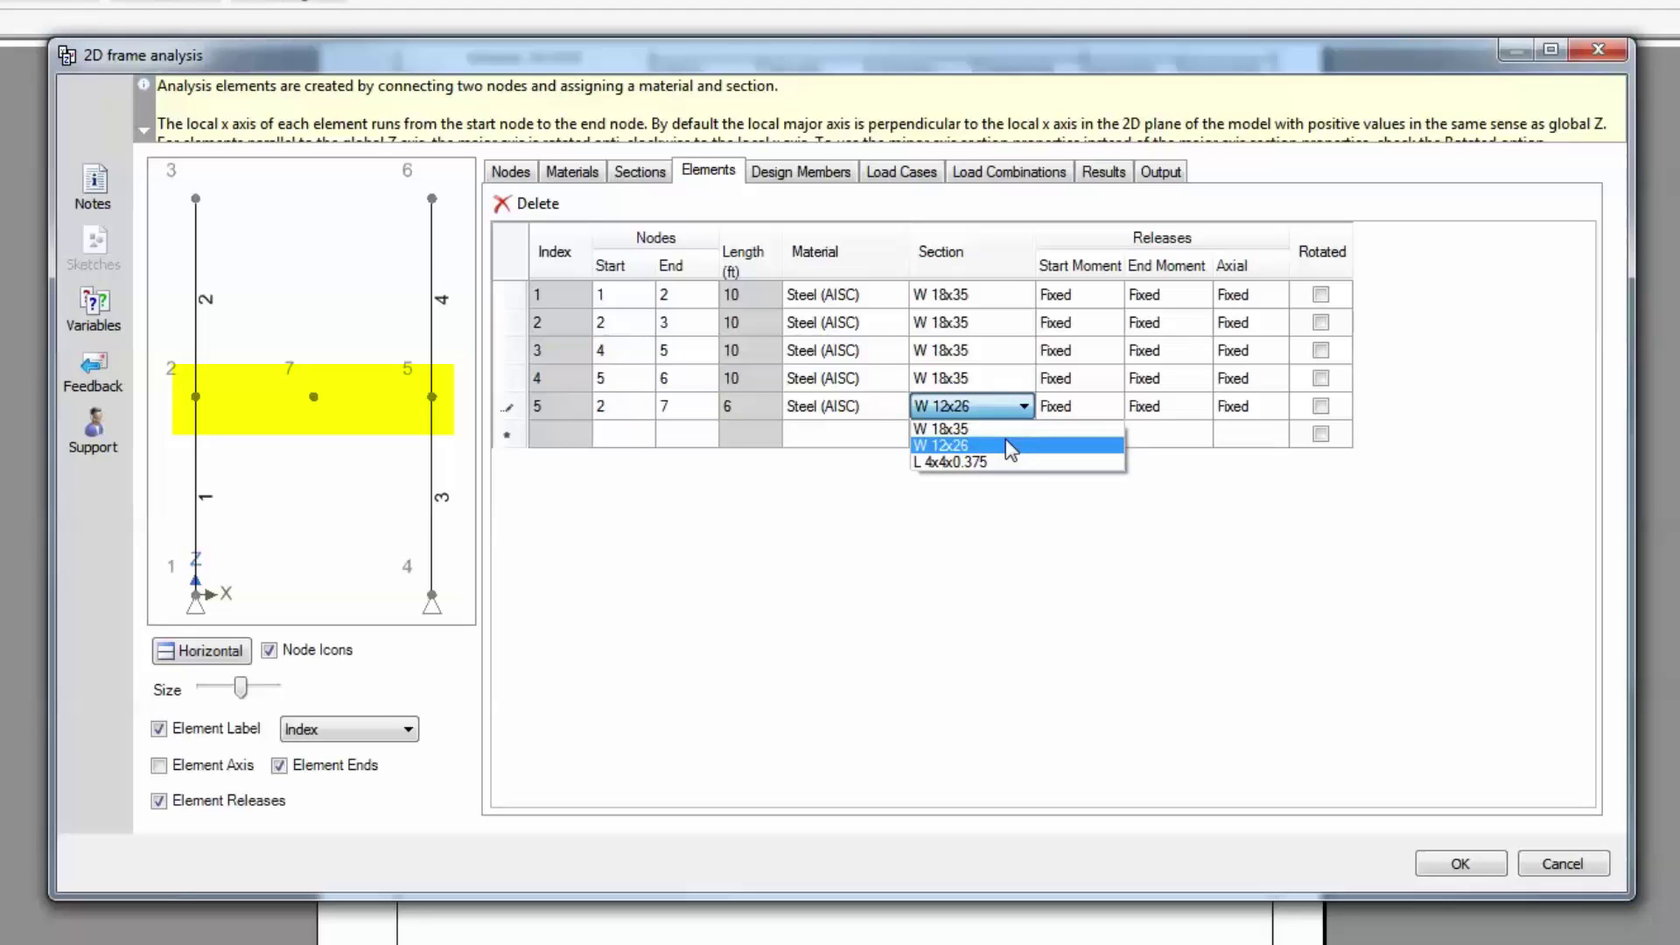
pyautogui.click(941, 445)
# Step: Add elements 6 (nodes 7–5) and 7 (nodes 3–6)
pyautogui.click(619, 435)
pyautogui.write('7')
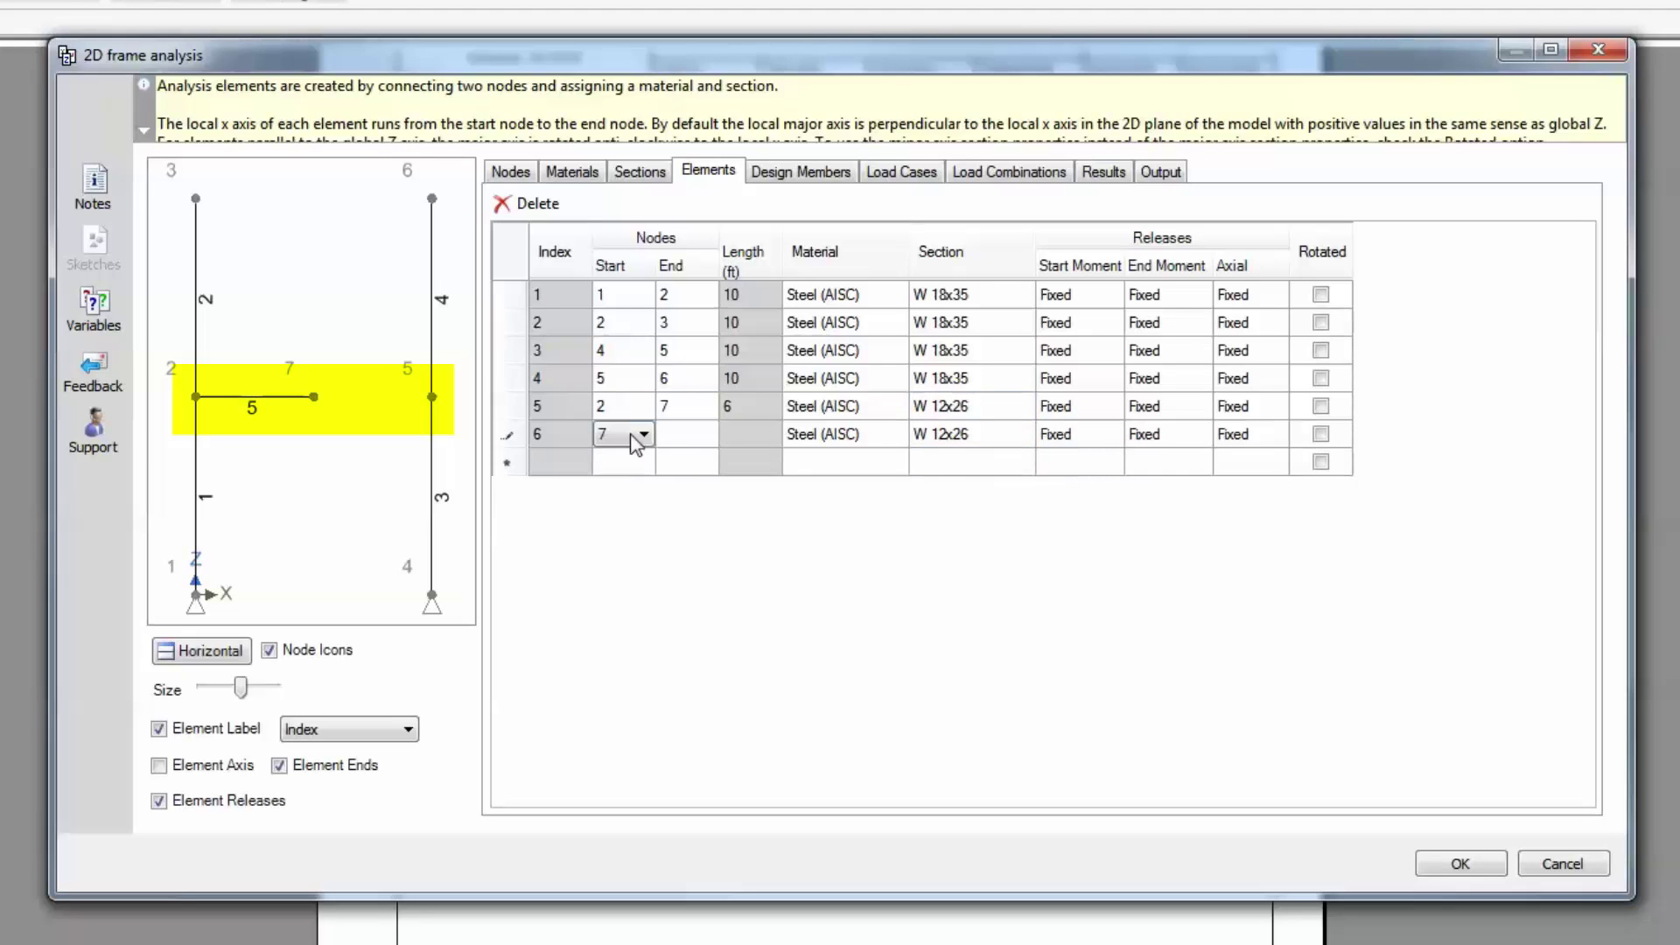
pyautogui.click(700, 434)
pyautogui.write('5')
pyautogui.click(606, 470)
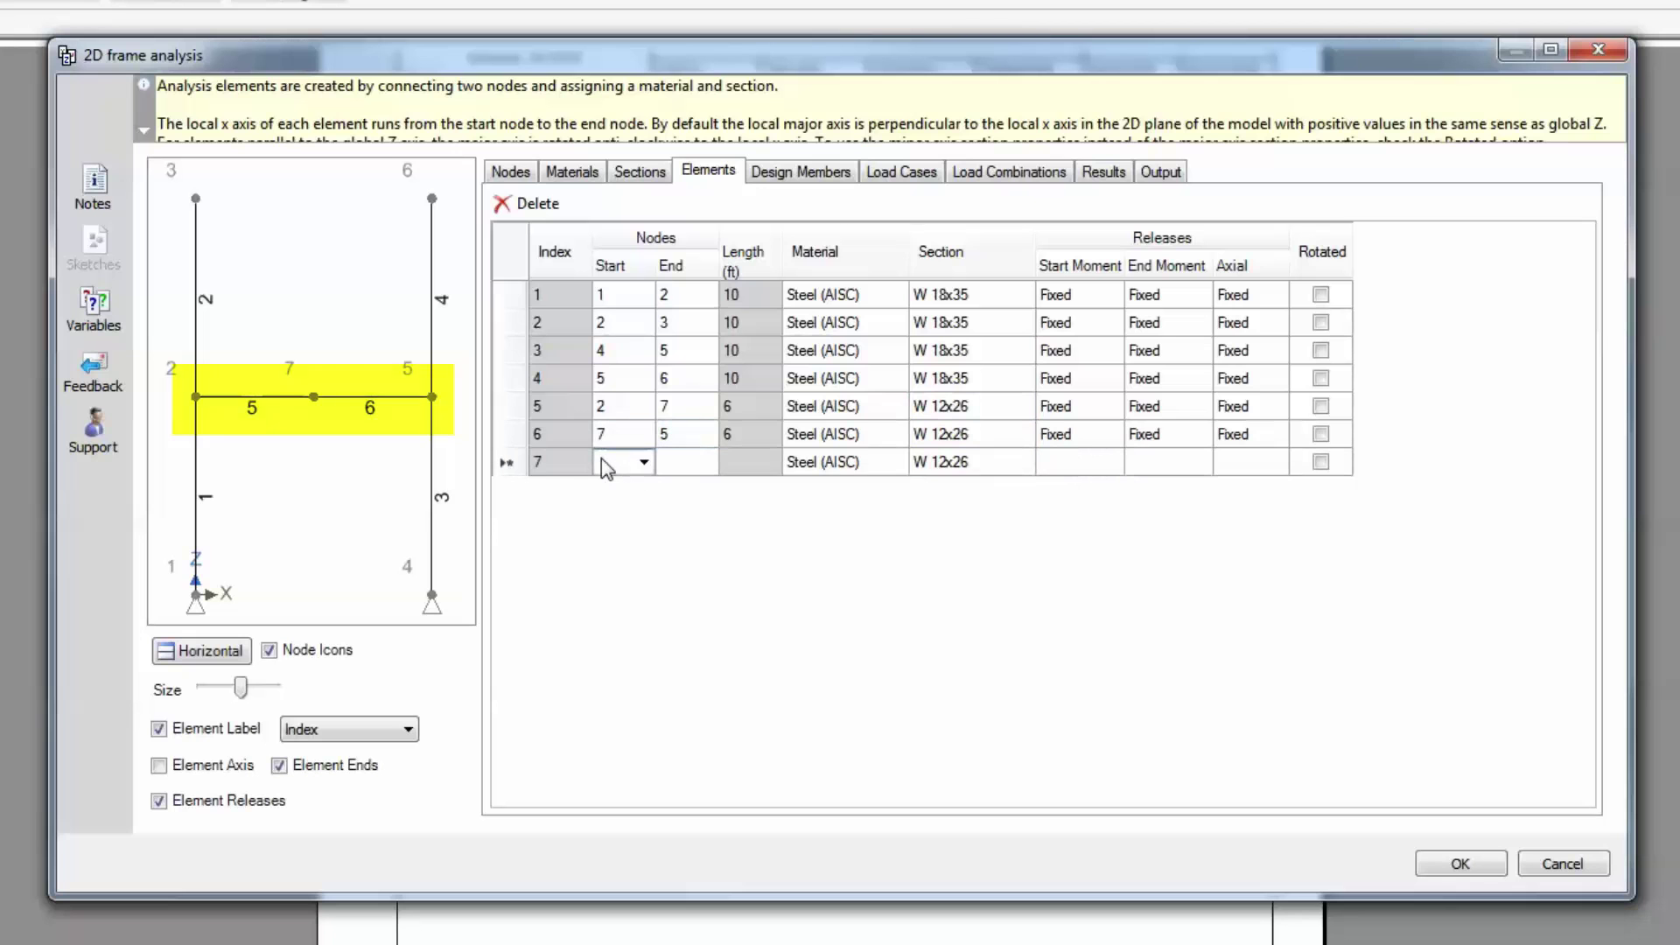
pyautogui.write('3')
pyautogui.click(694, 464)
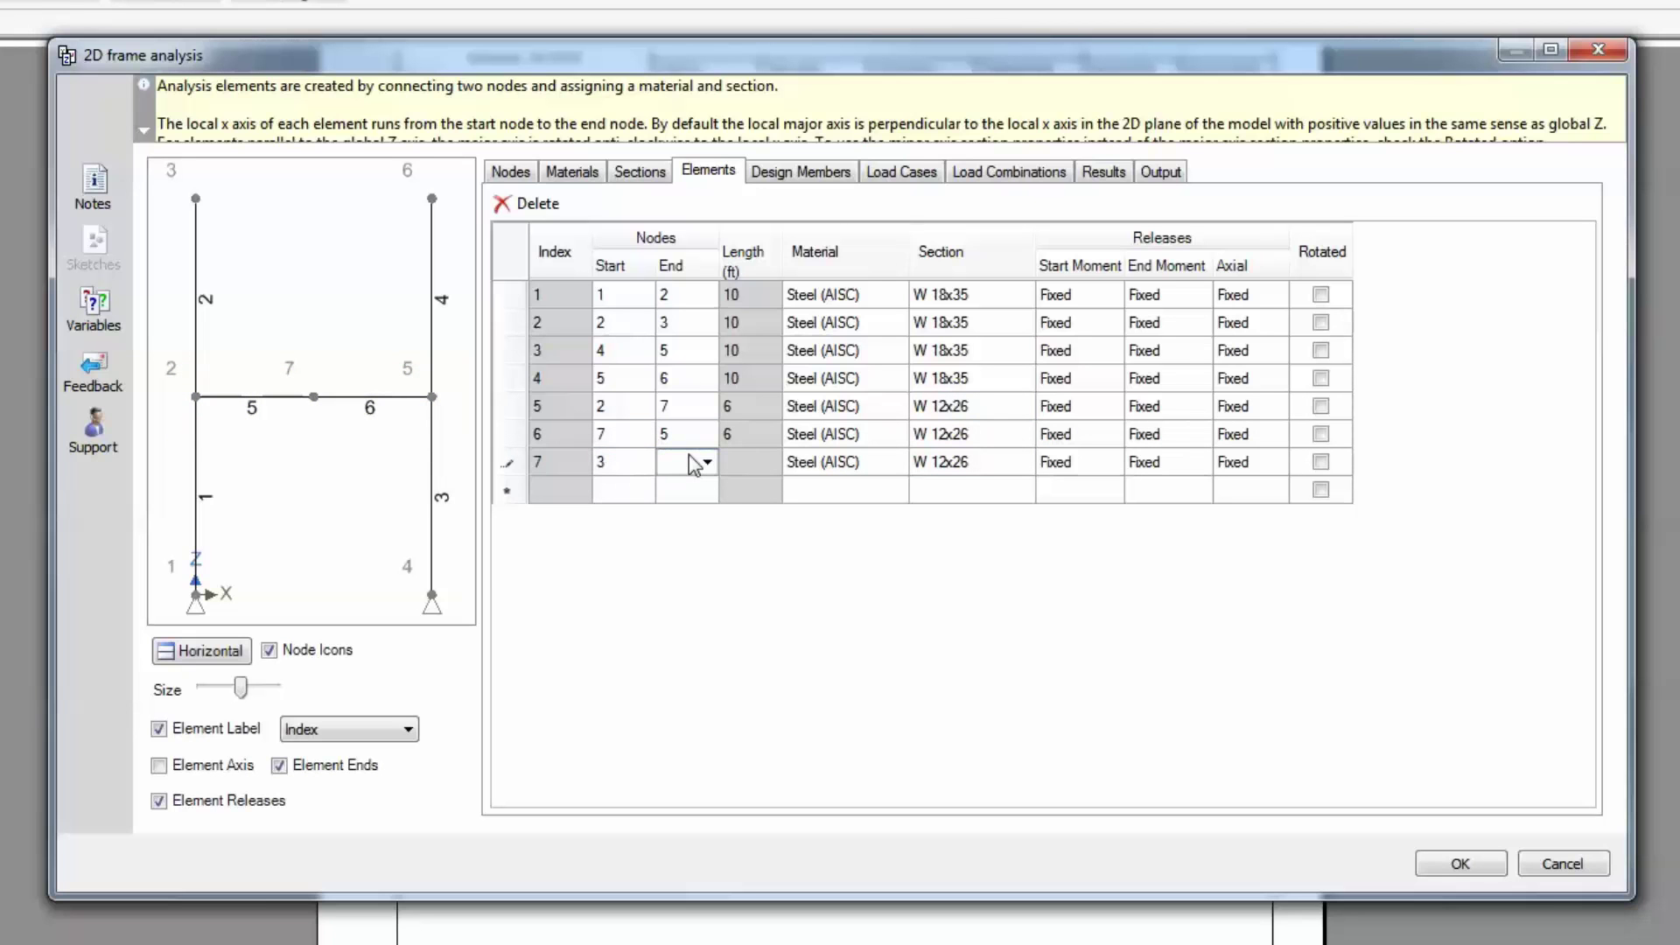
pyautogui.write('6')
pyautogui.click(622, 490)
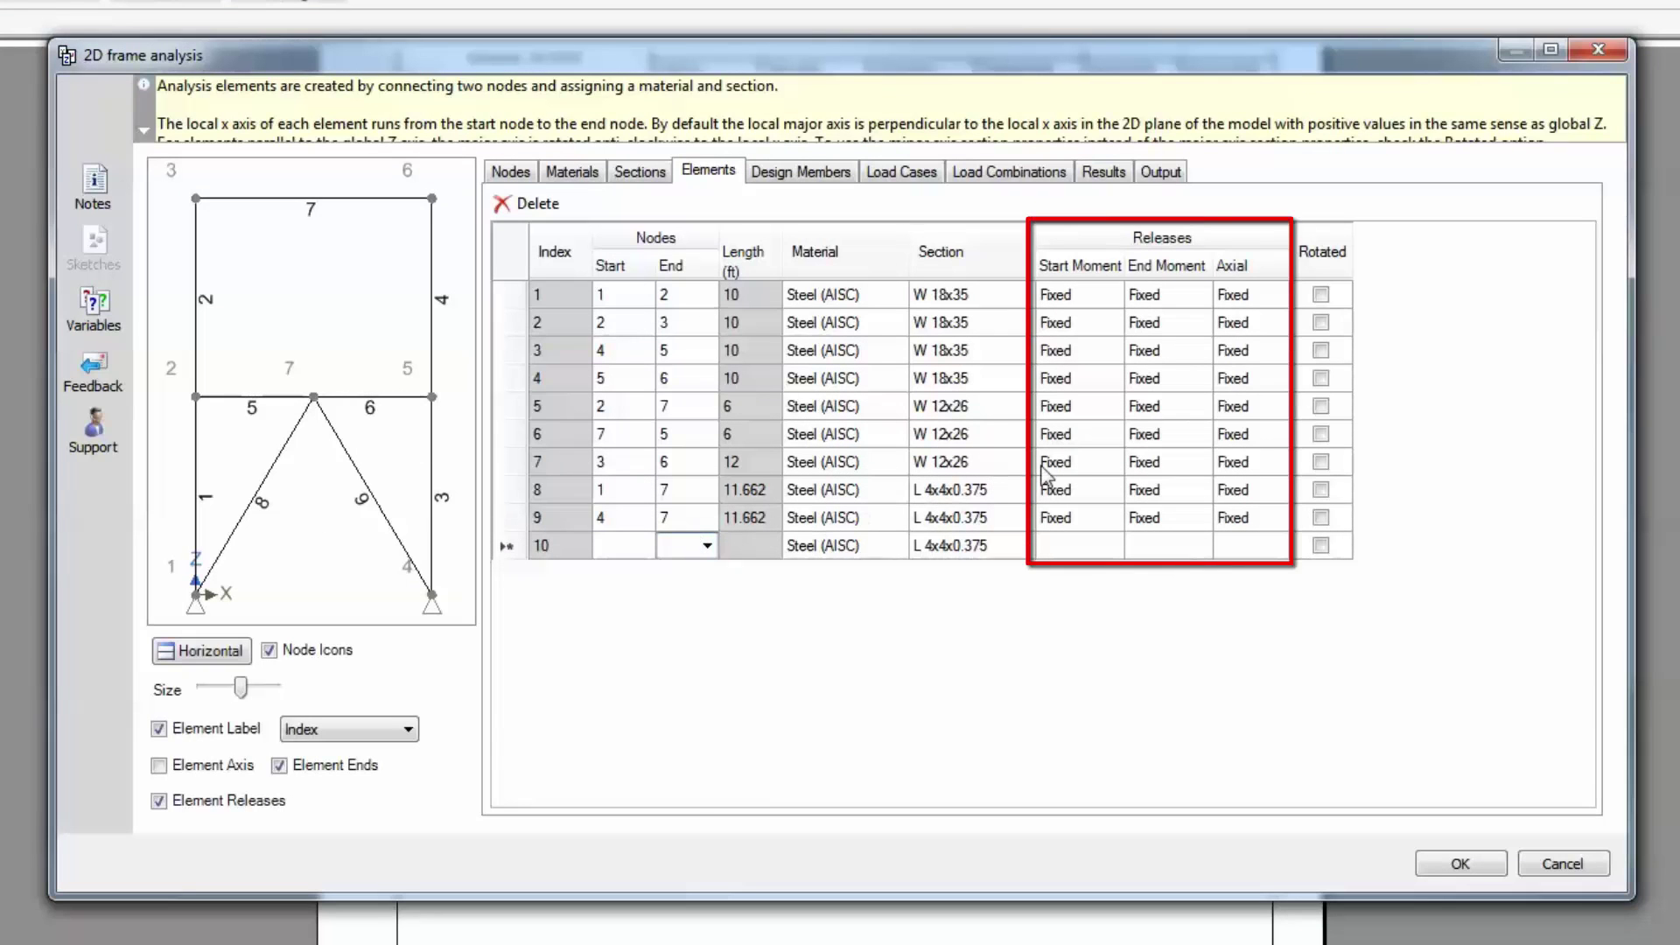
# Step: Release both end moments of element 7 by setting them to Free
pyautogui.click(1105, 464)
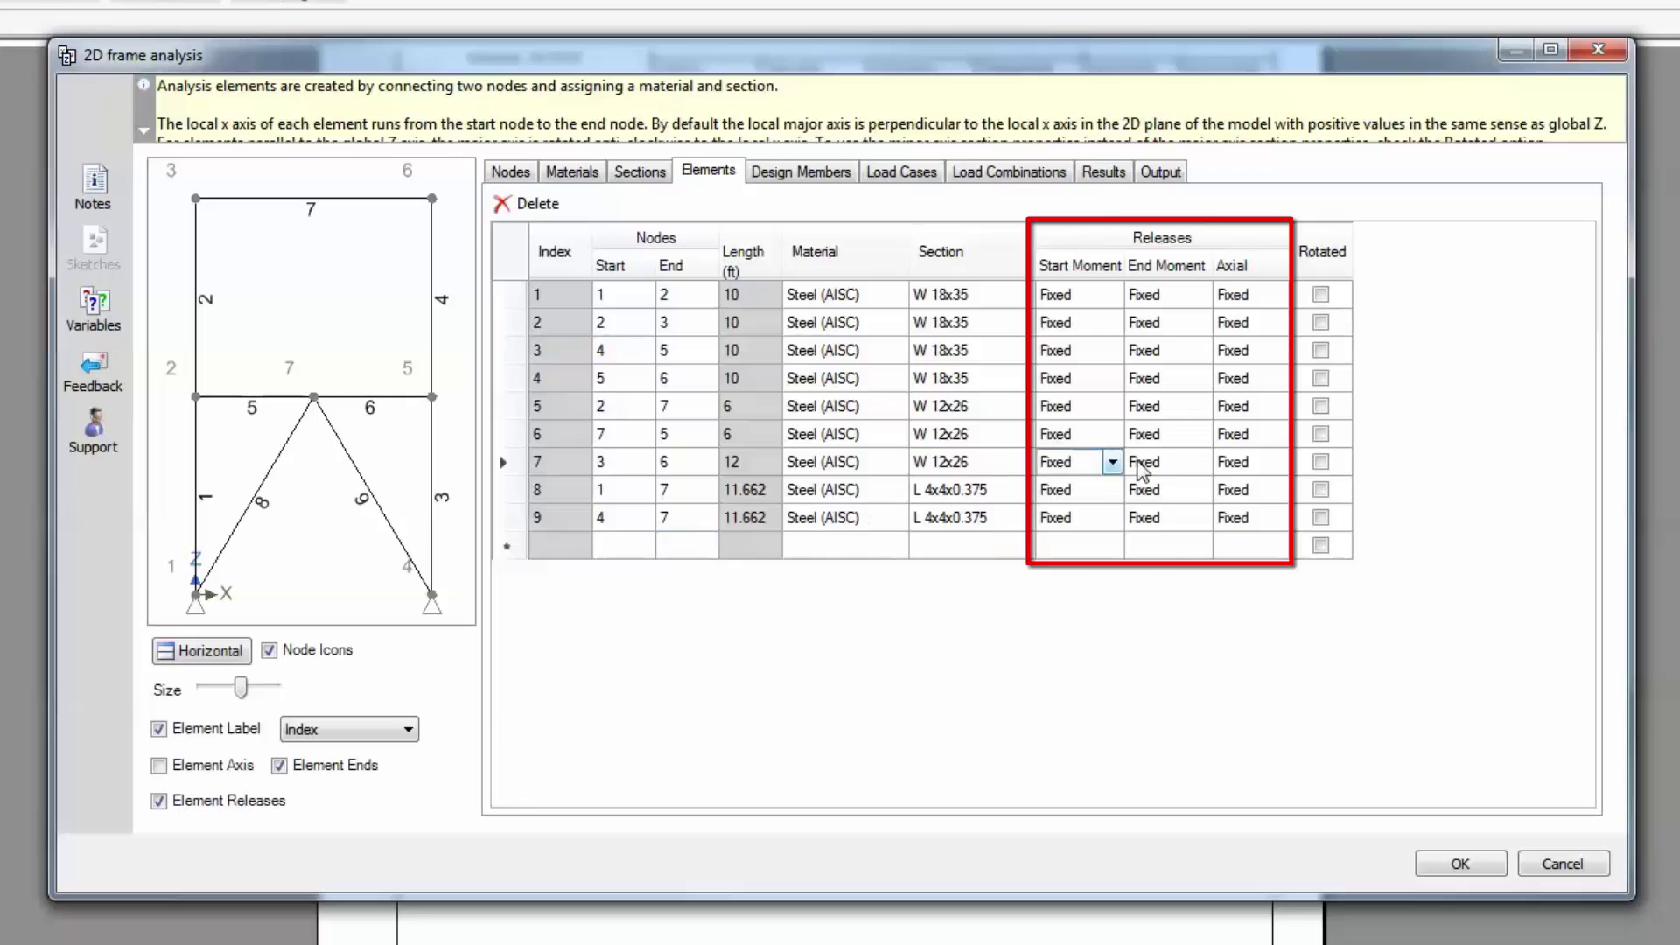
pyautogui.click(1173, 464)
pyautogui.click(1201, 462)
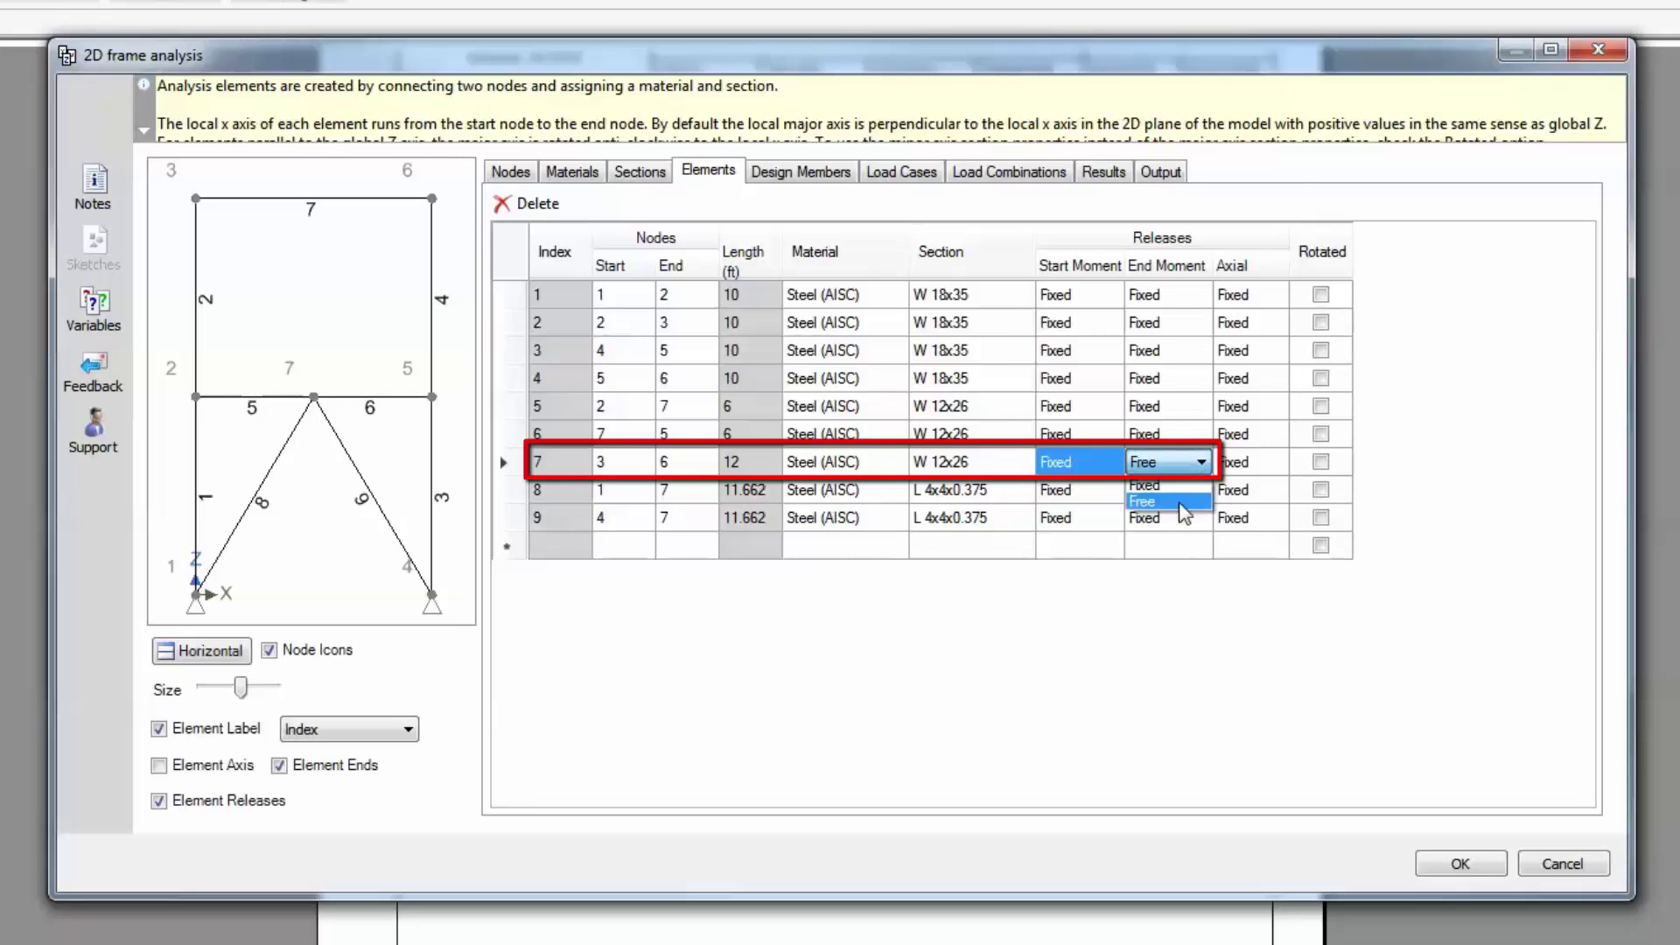
pyautogui.click(1188, 500)
pyautogui.click(1181, 490)
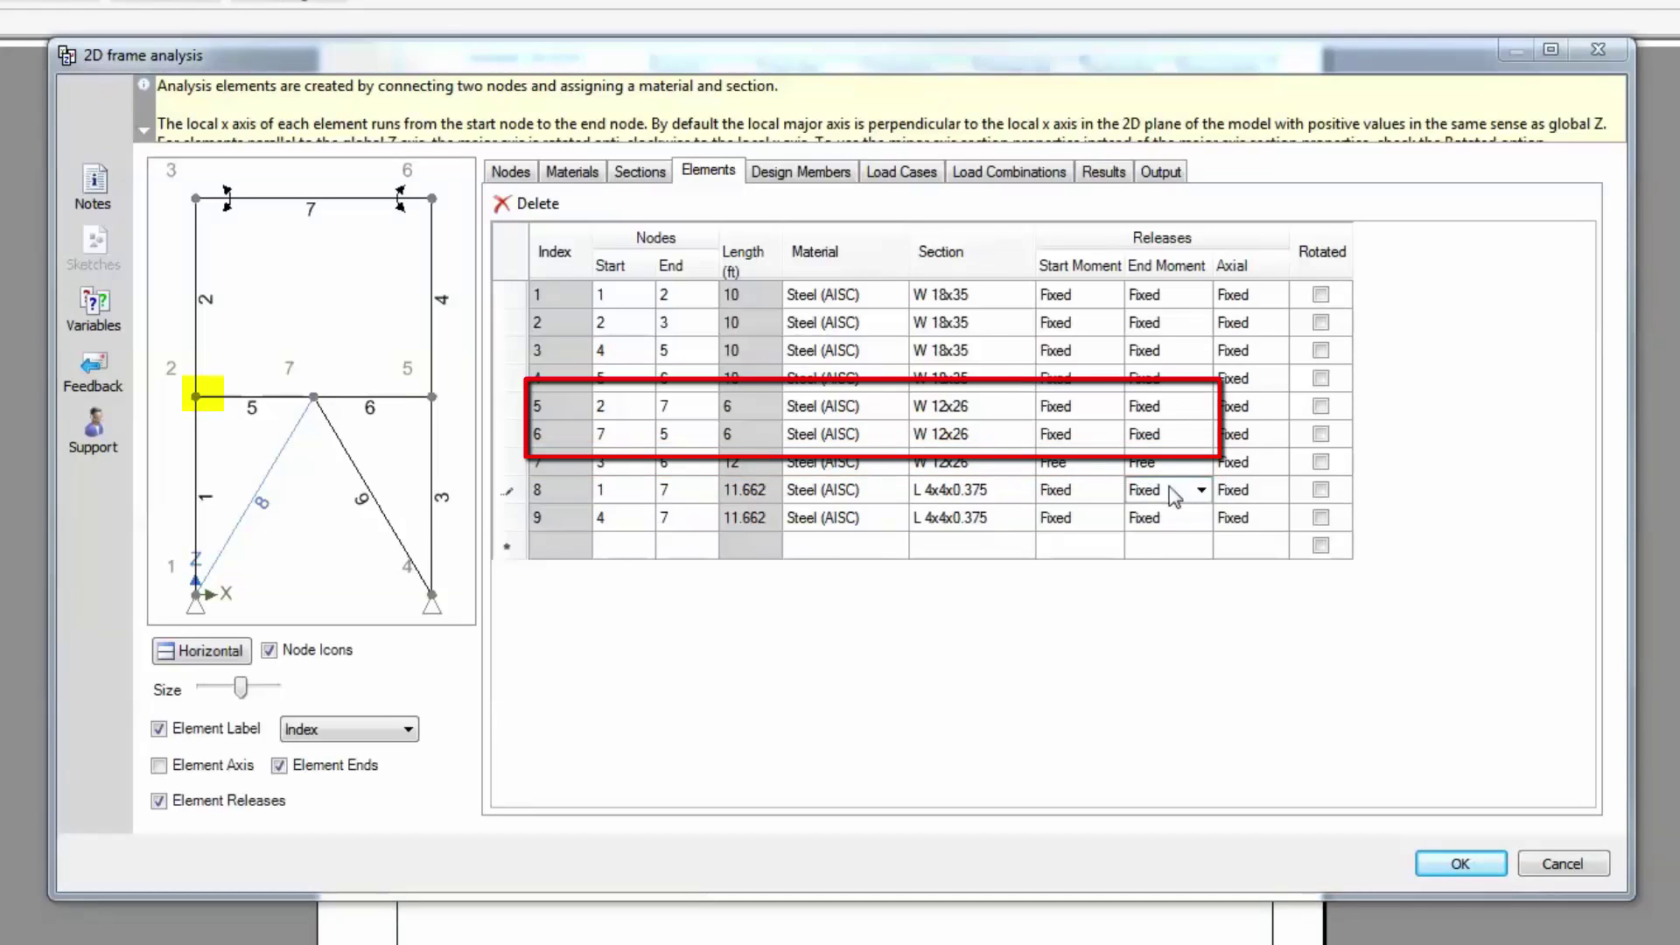
# Step: Set element 5's start moment and element 6's end moment to Free
pyautogui.click(1106, 411)
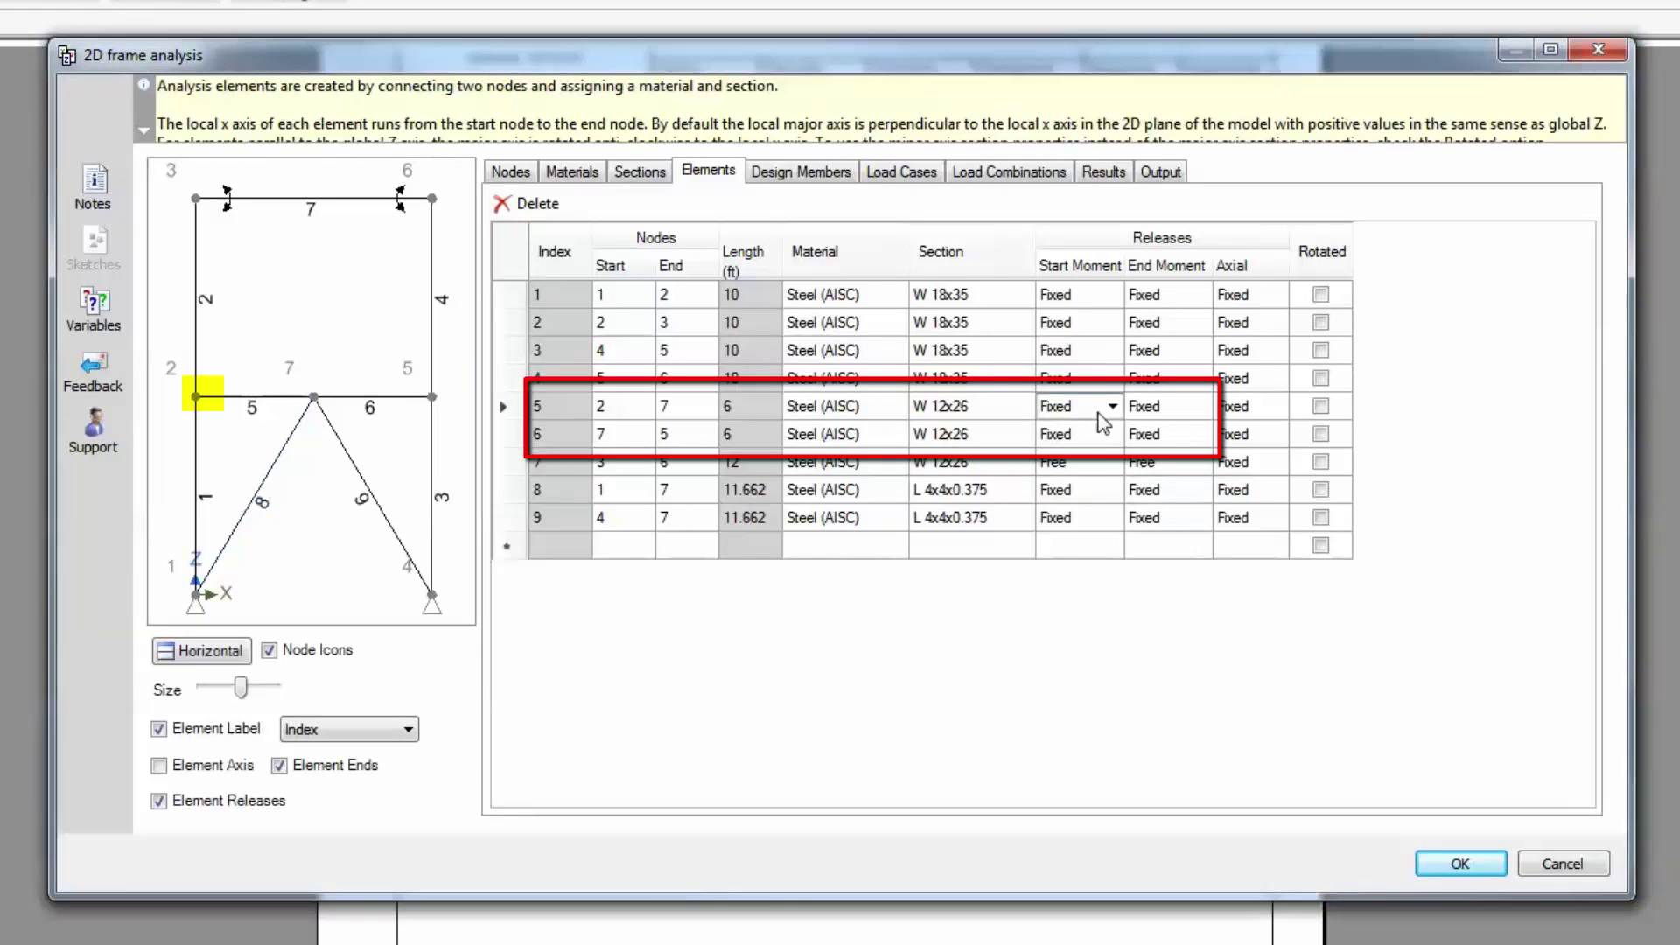
pyautogui.click(1112, 408)
pyautogui.click(1085, 441)
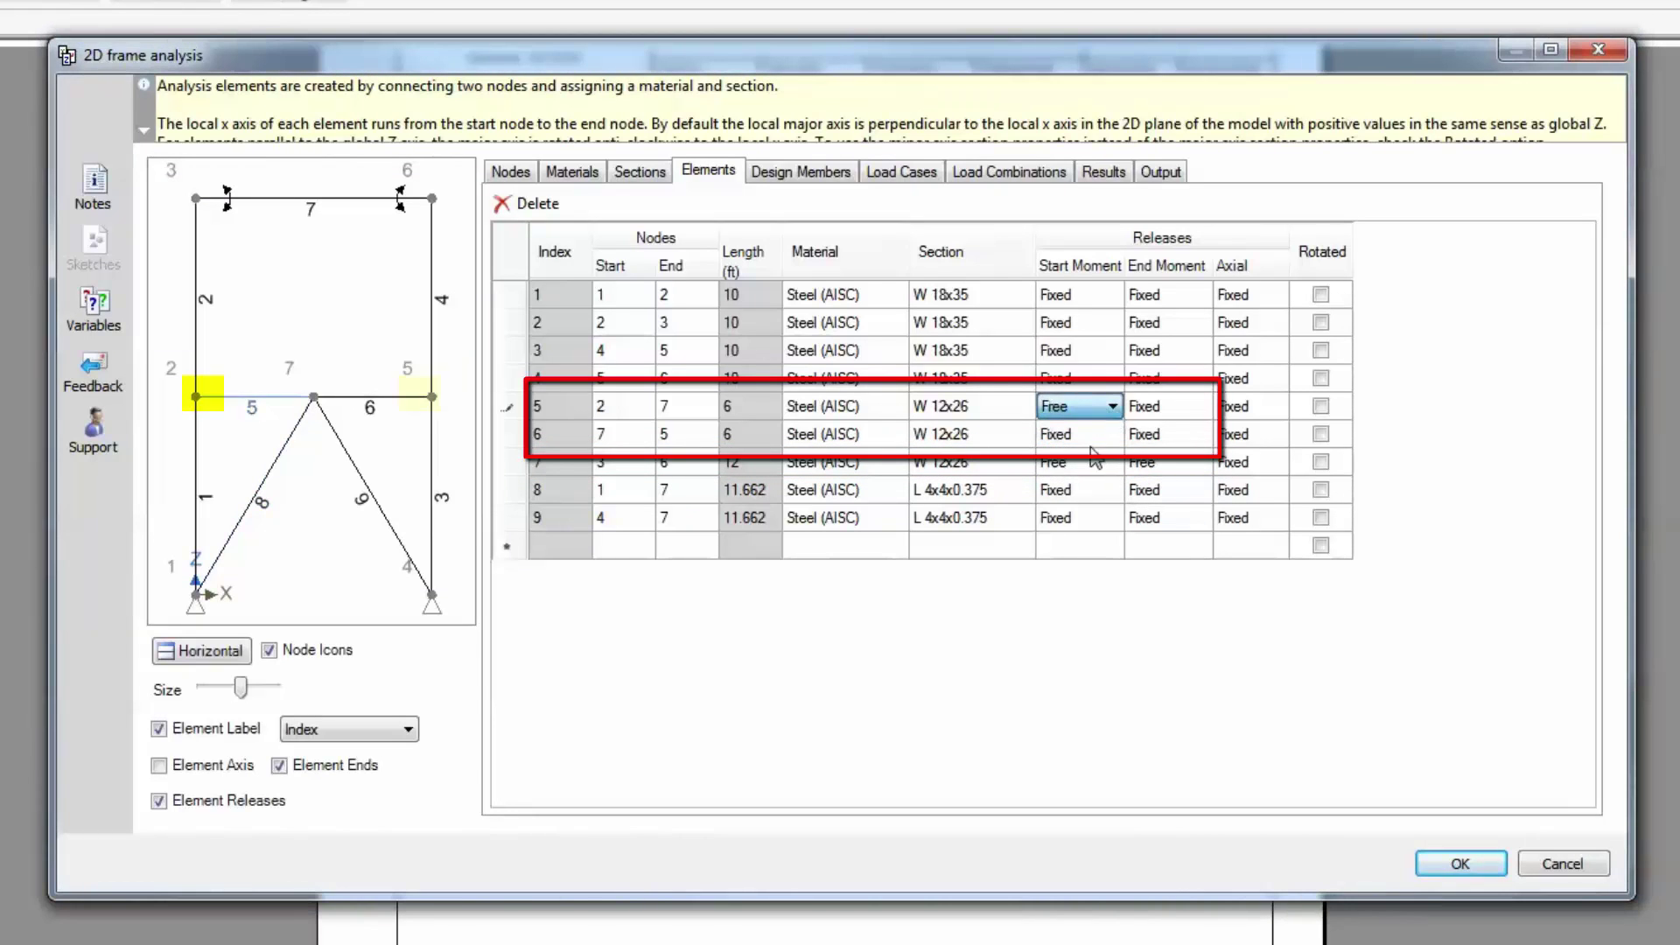
pyautogui.click(1158, 438)
pyautogui.click(1201, 434)
pyautogui.click(1194, 466)
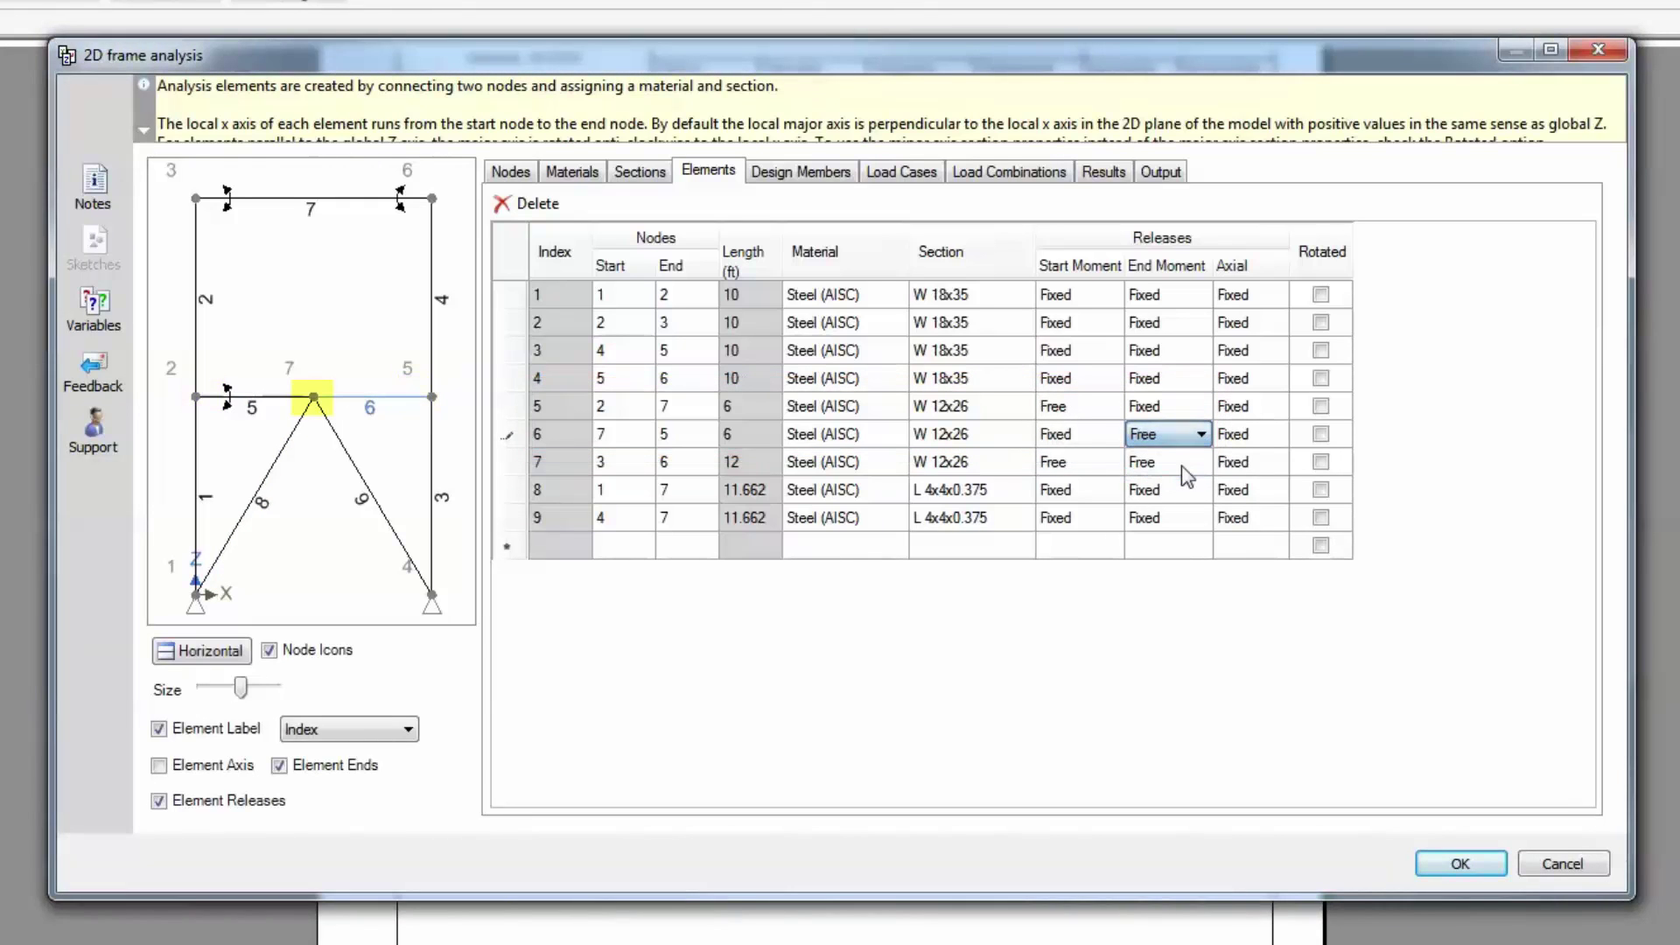
pyautogui.click(1195, 466)
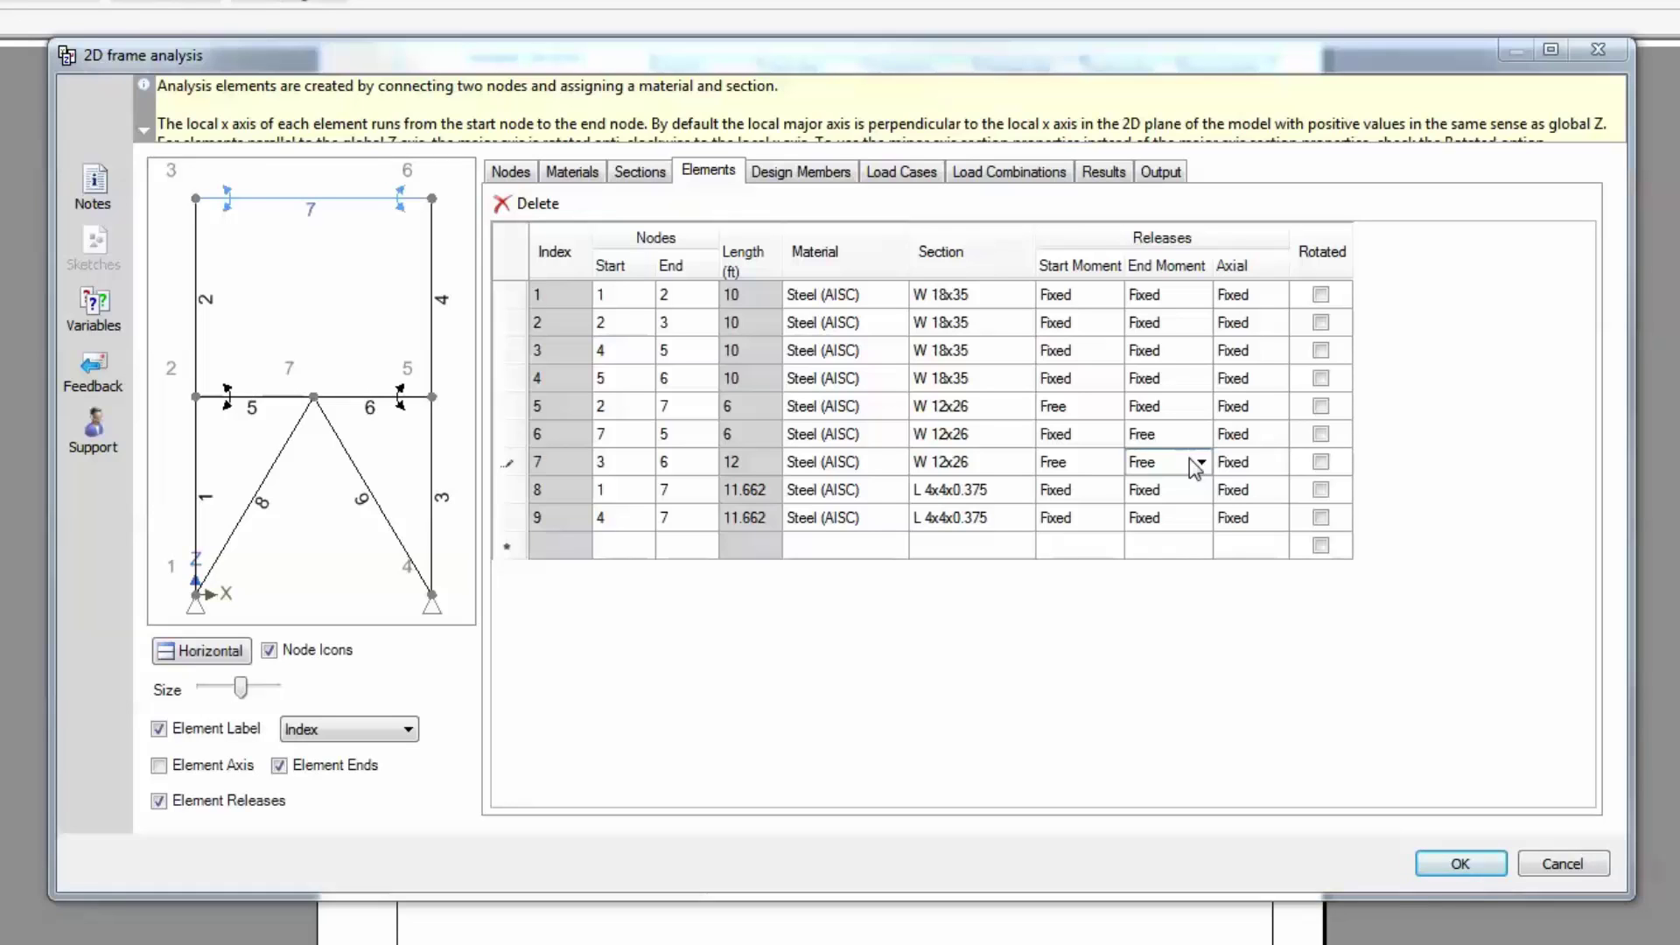
# Step: Set the start and end moment releases of both braces to Free
pyautogui.click(1090, 490)
pyautogui.keyDown('shift'); pyautogui.click(1176, 528); pyautogui.keyUp('shift')
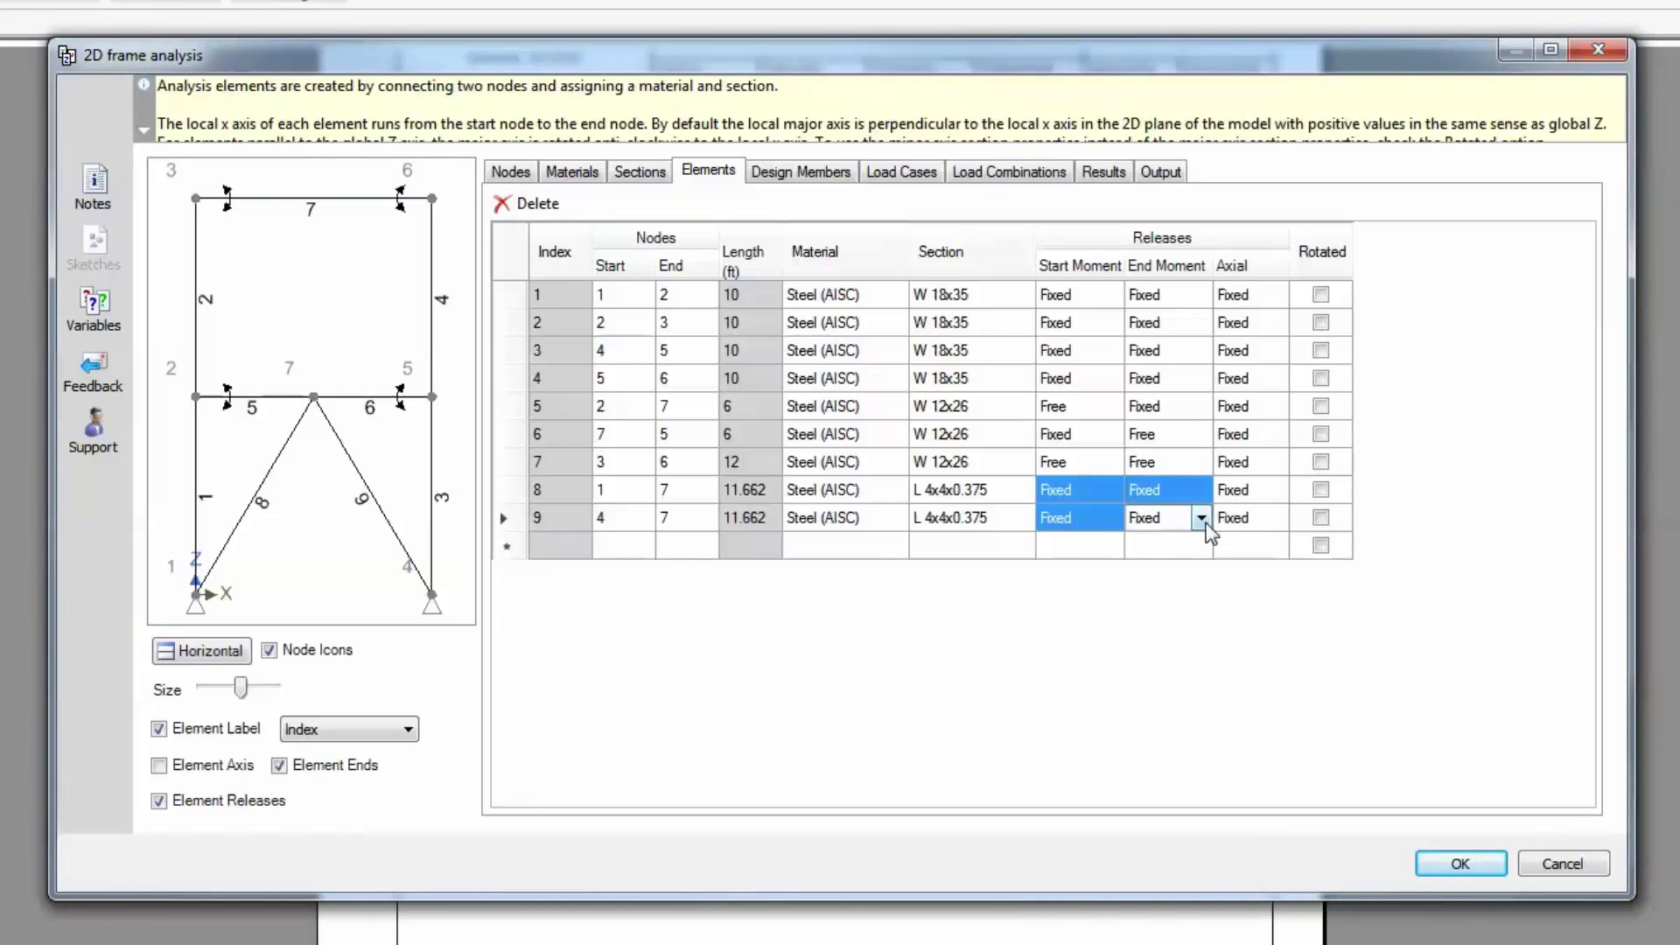
pyautogui.click(1172, 516)
pyautogui.click(1177, 547)
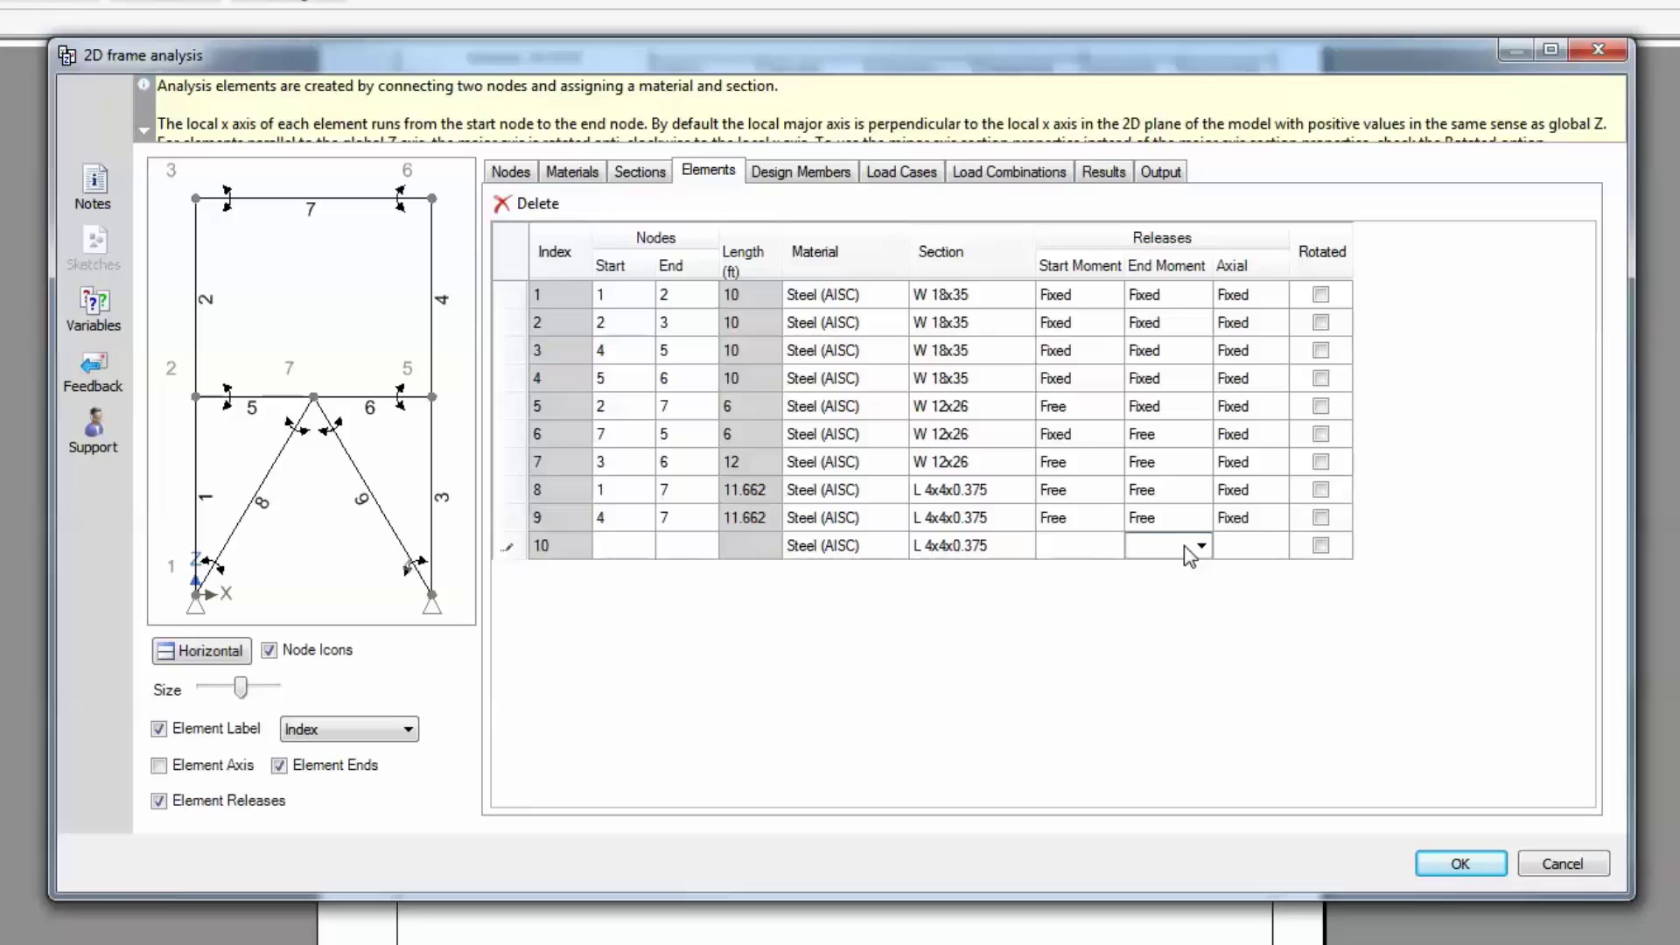
pyautogui.click(822, 182)
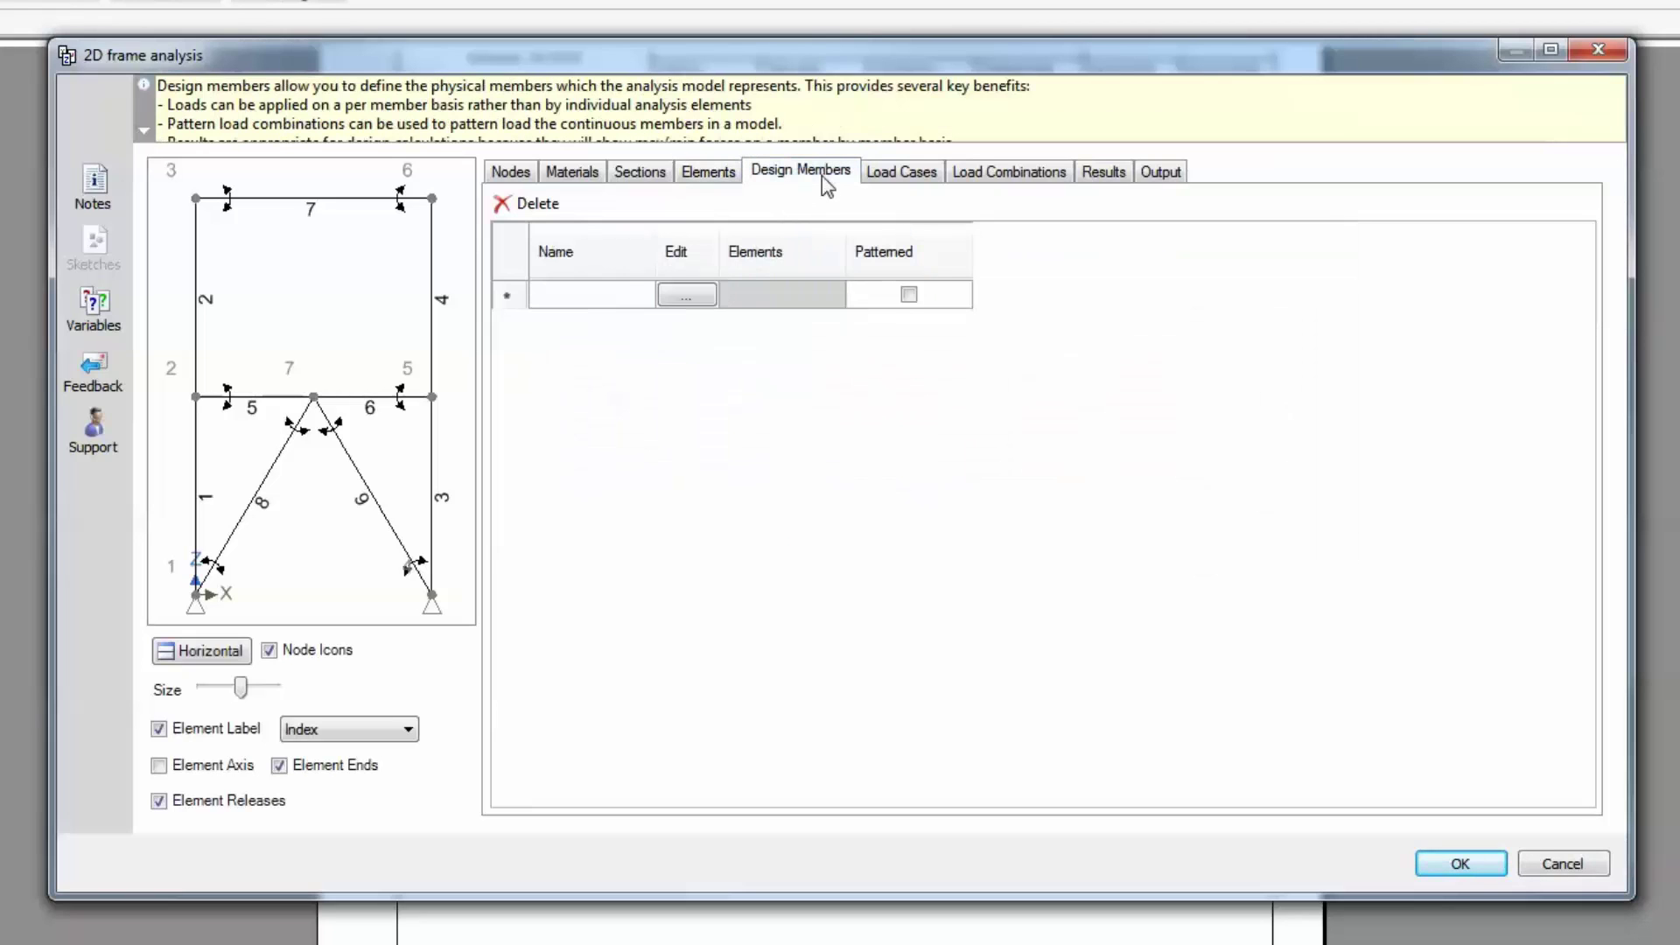
# Step: Add design member 'Left Column' spanning elements 1 to 2
pyautogui.click(633, 302)
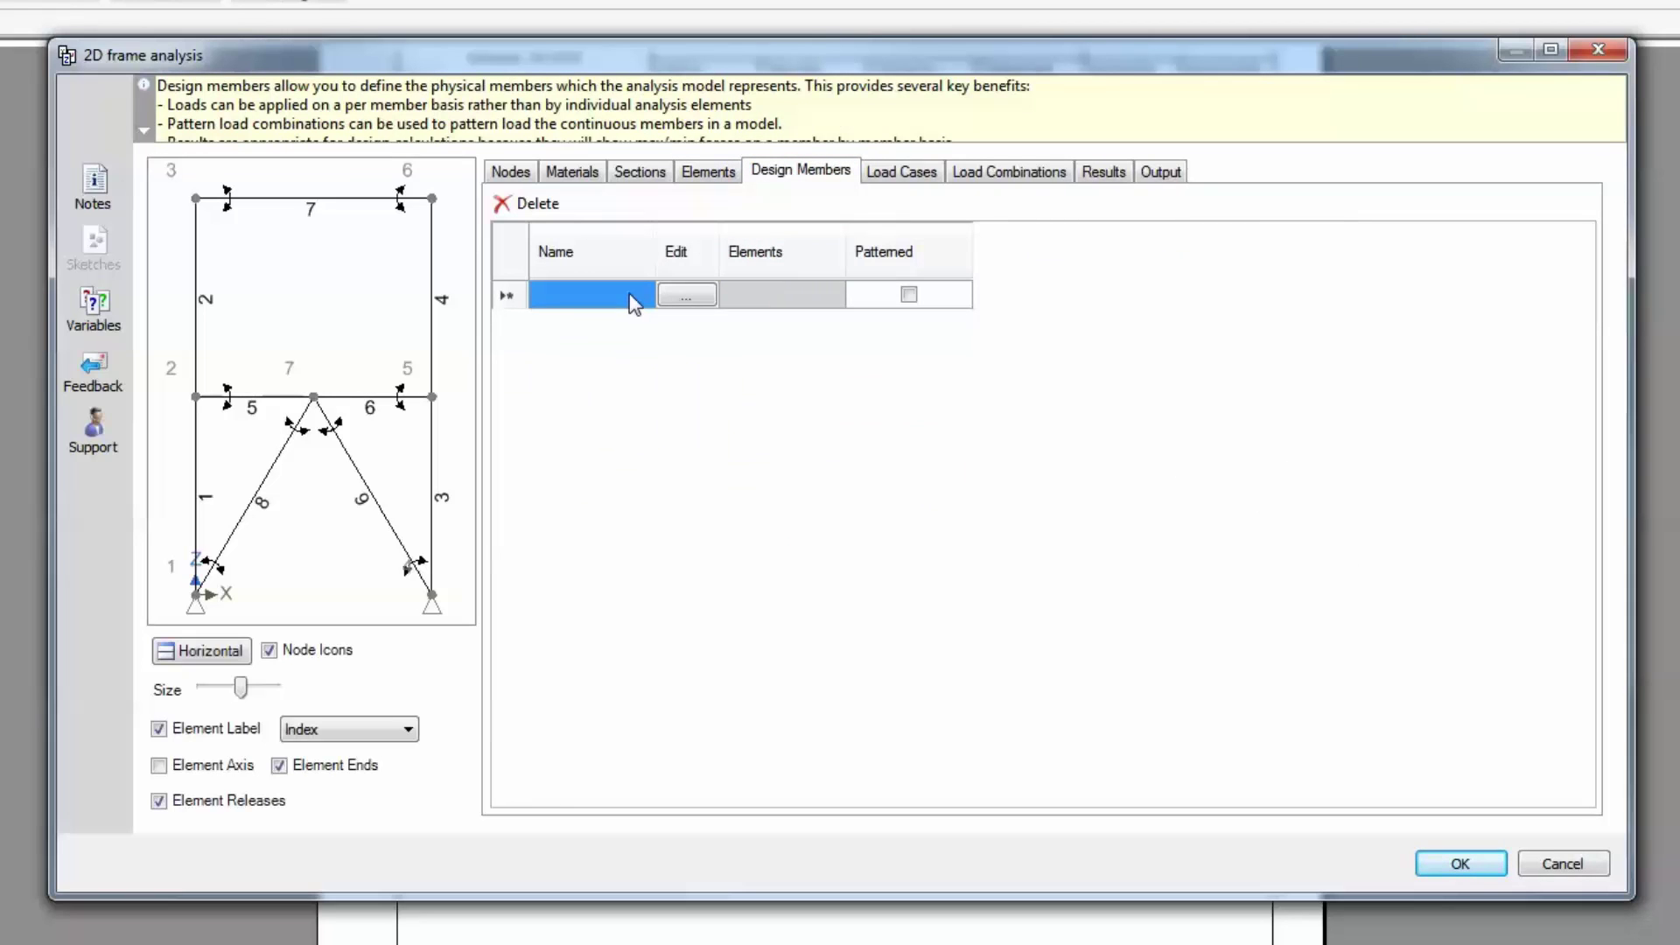
pyautogui.write('Left Column')
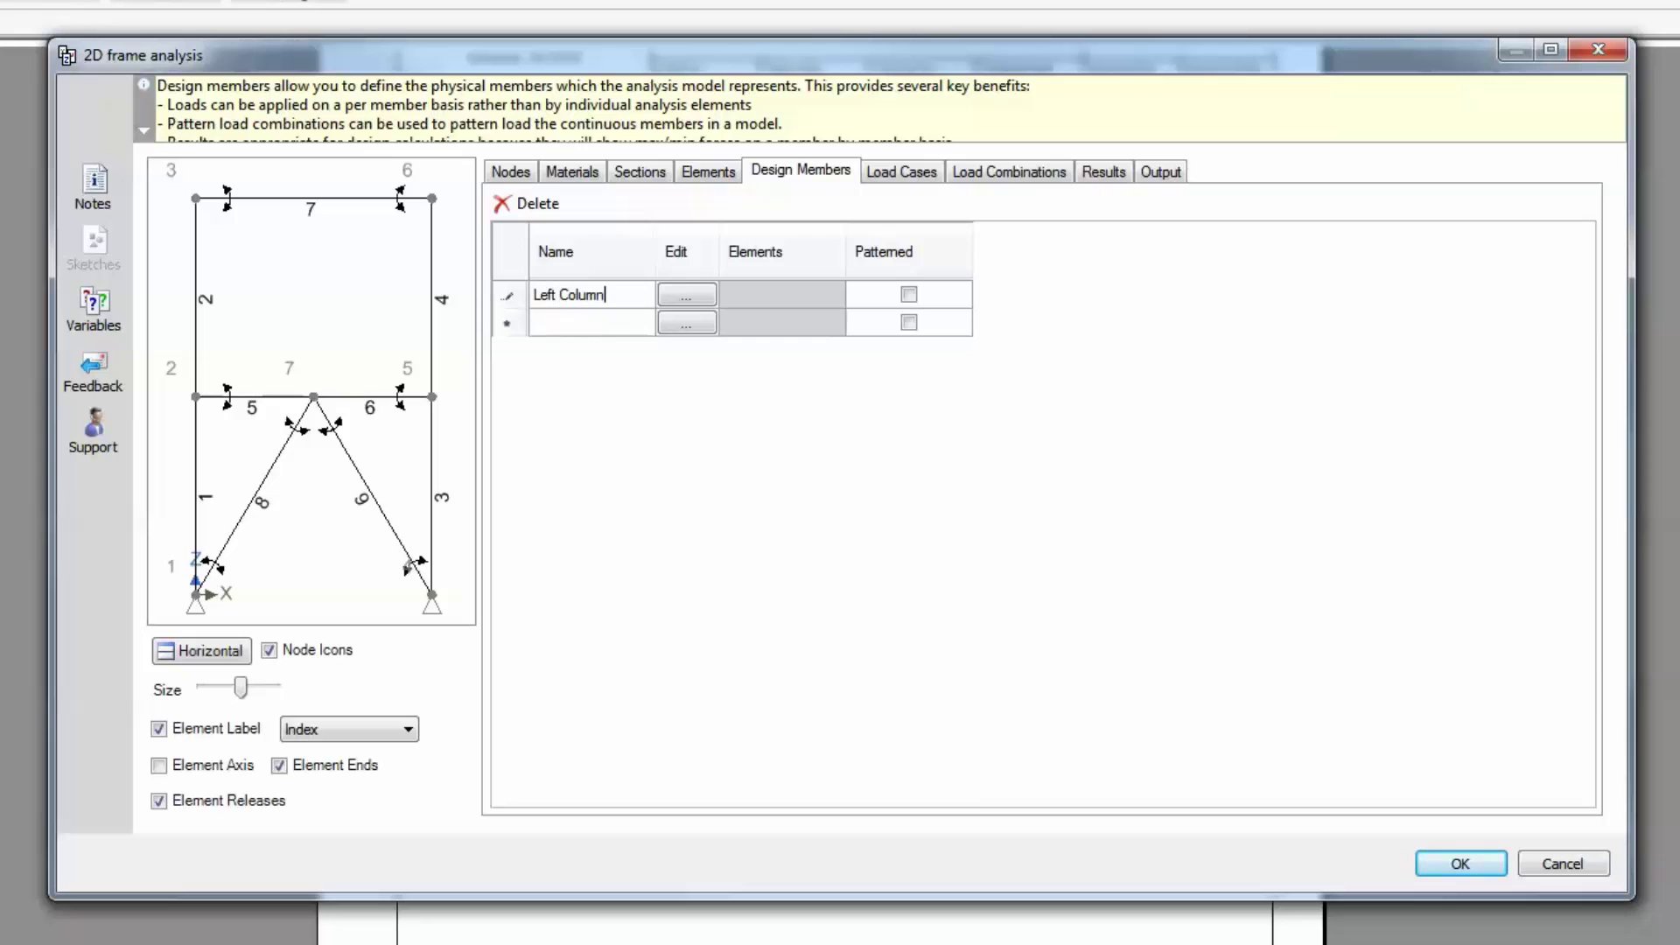
pyautogui.click(686, 295)
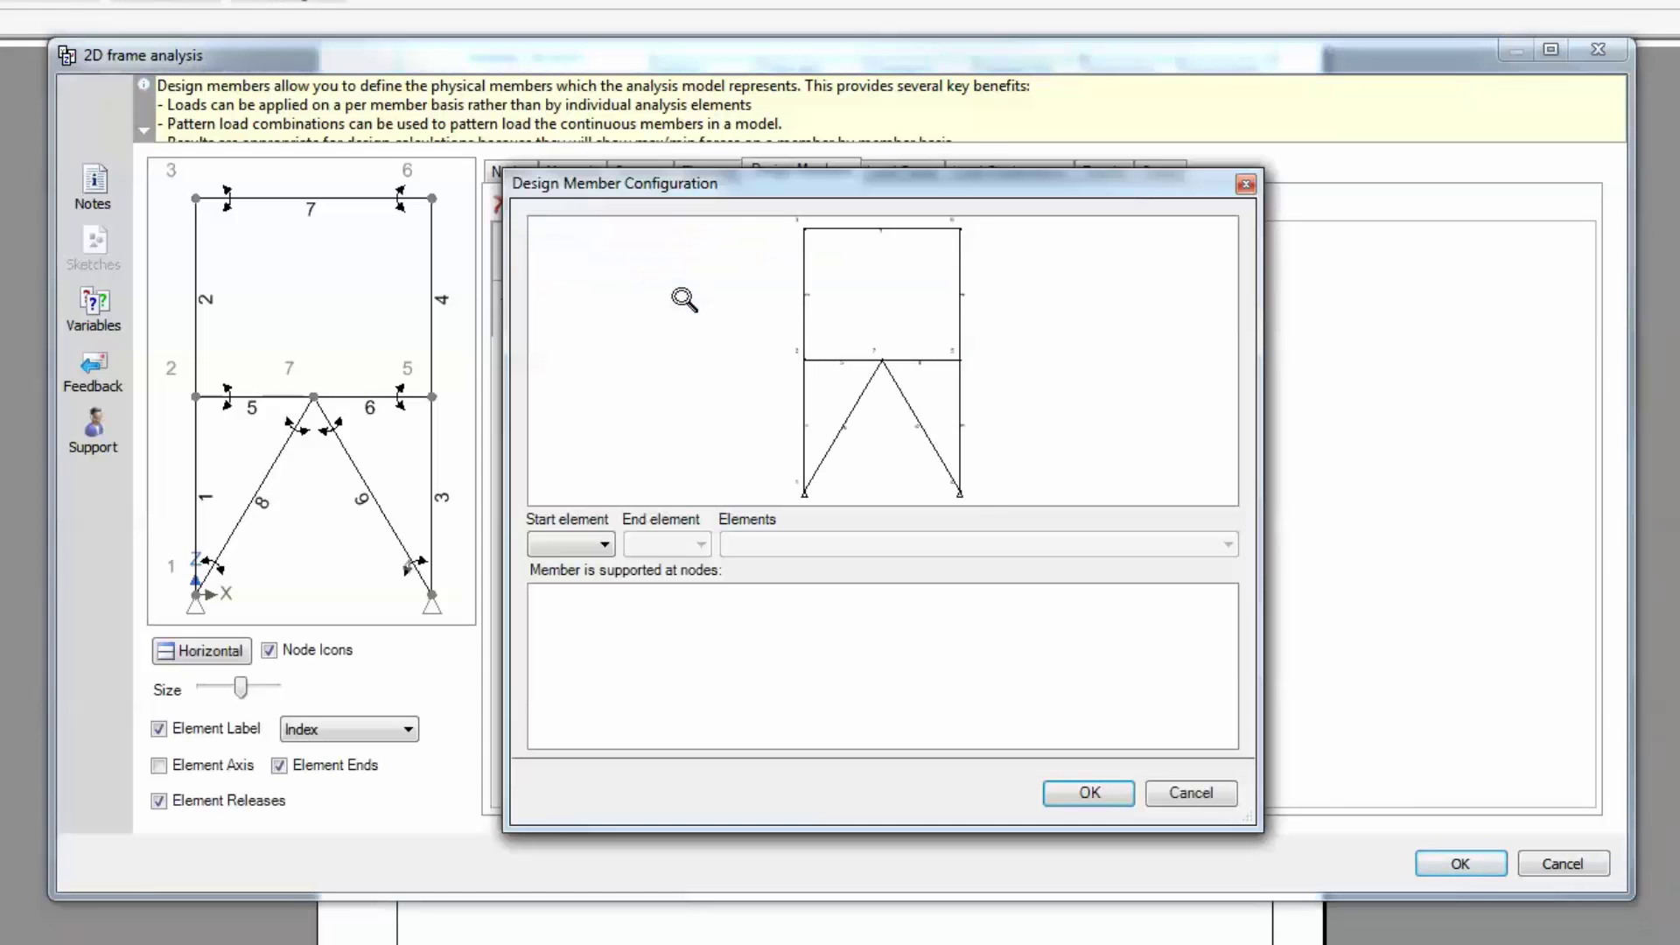
pyautogui.click(598, 542)
pyautogui.click(578, 562)
pyautogui.click(676, 541)
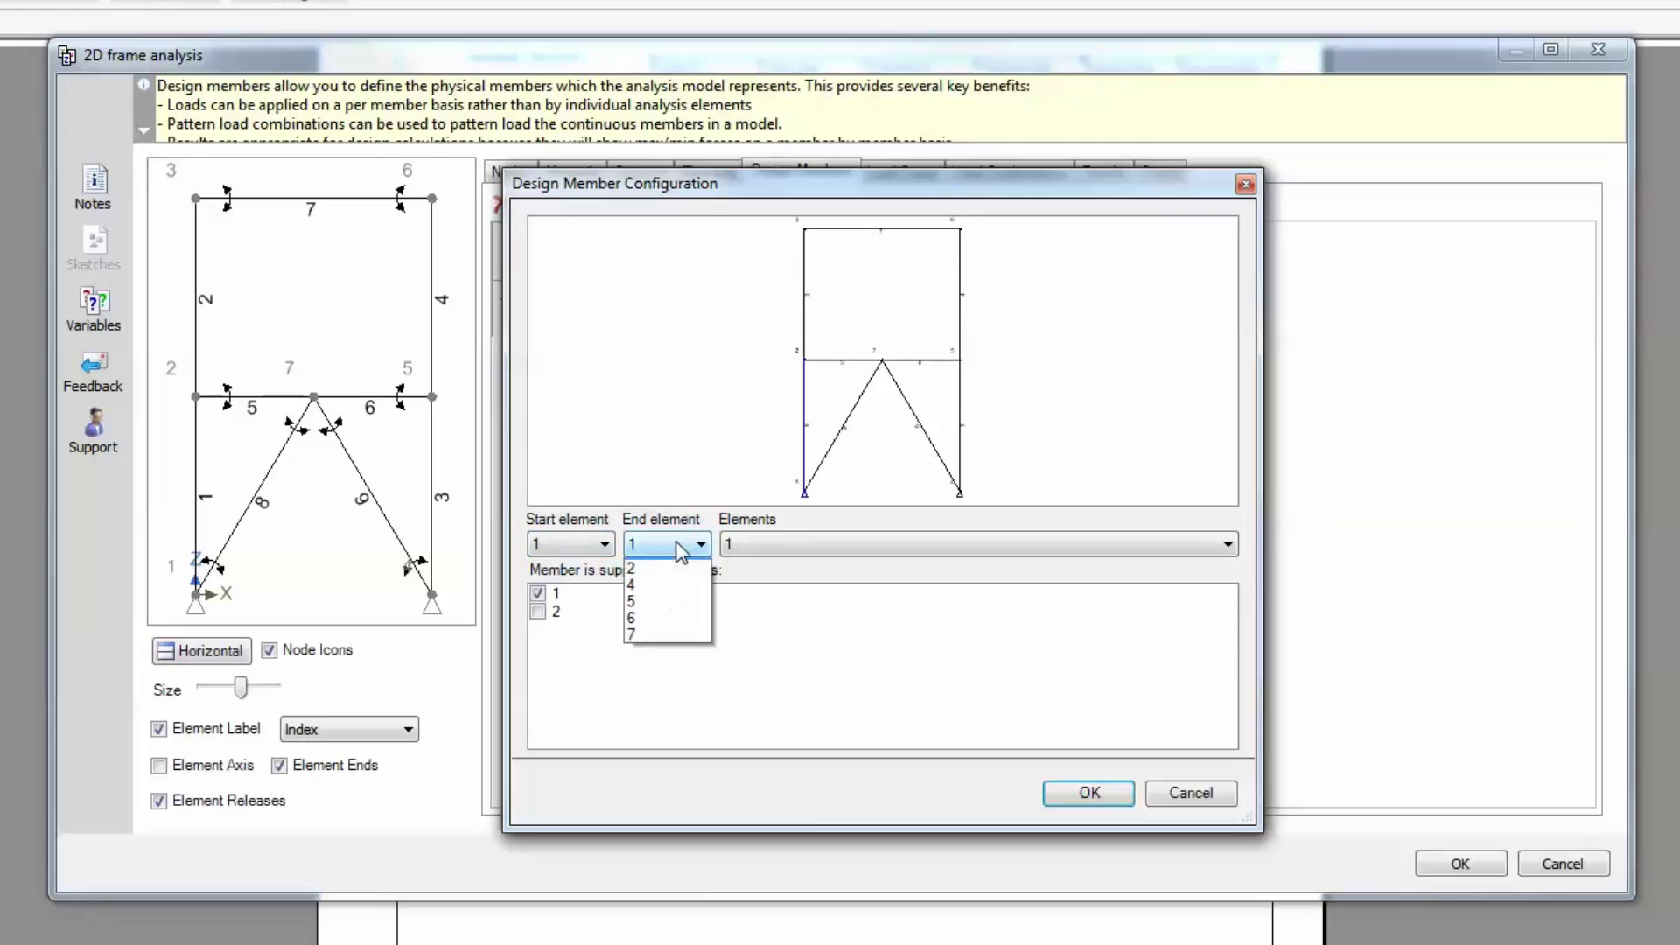
pyautogui.click(675, 583)
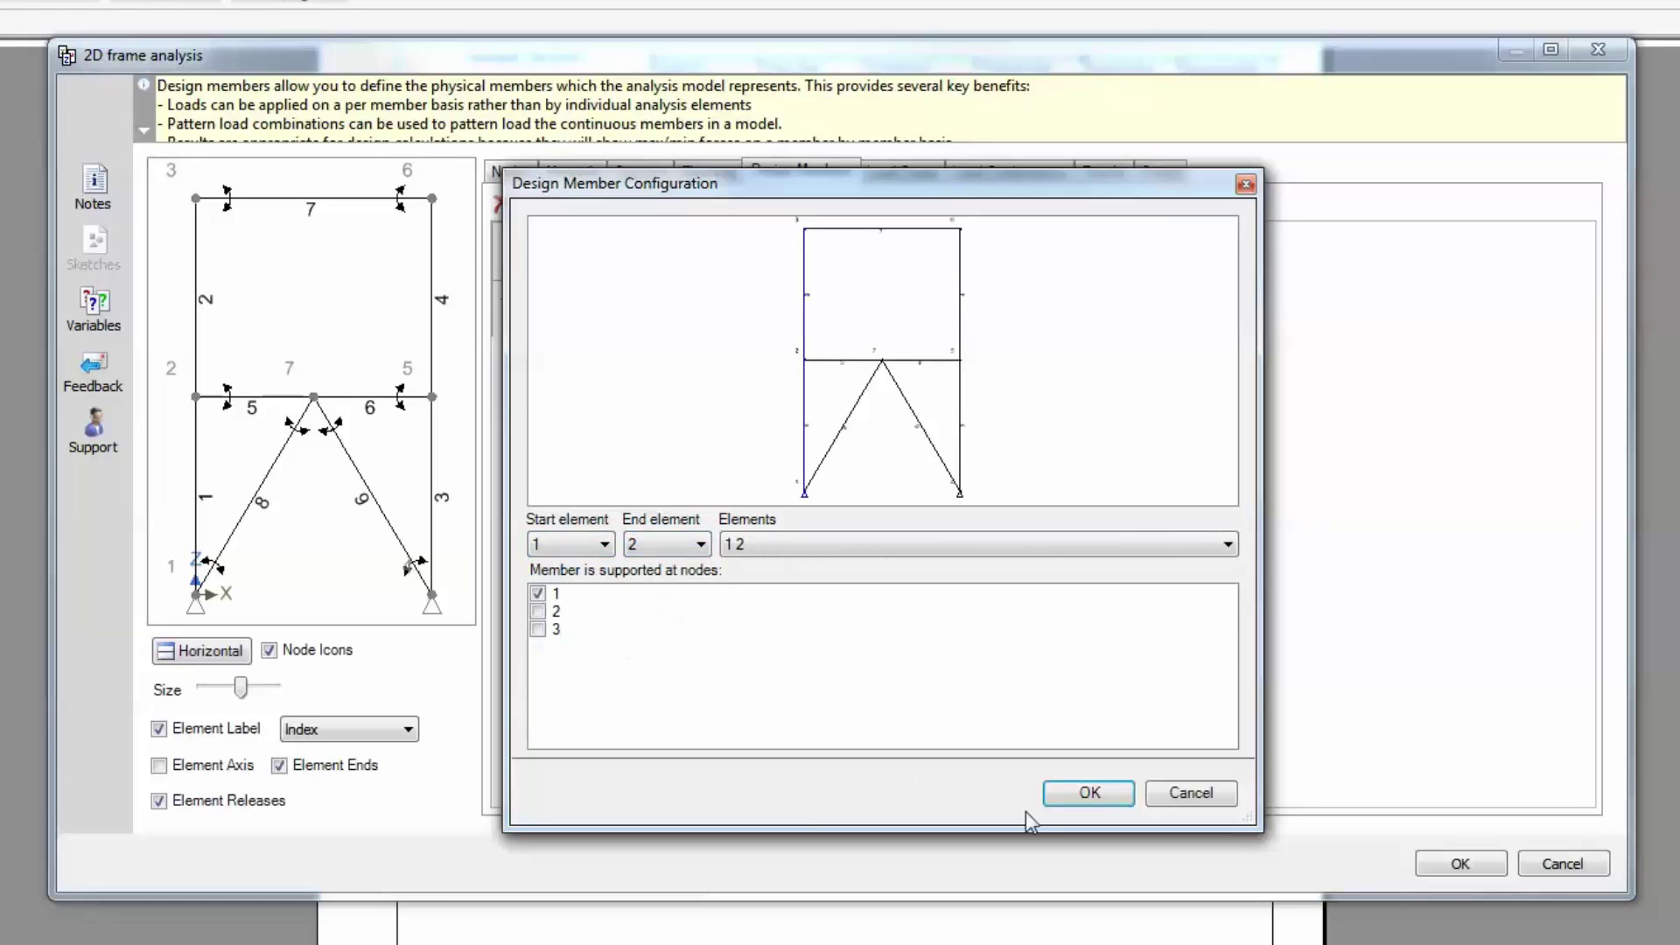
pyautogui.click(1081, 793)
# Step: Add design member 'Right Column' spanning elements 3 to 4
pyautogui.click(620, 328)
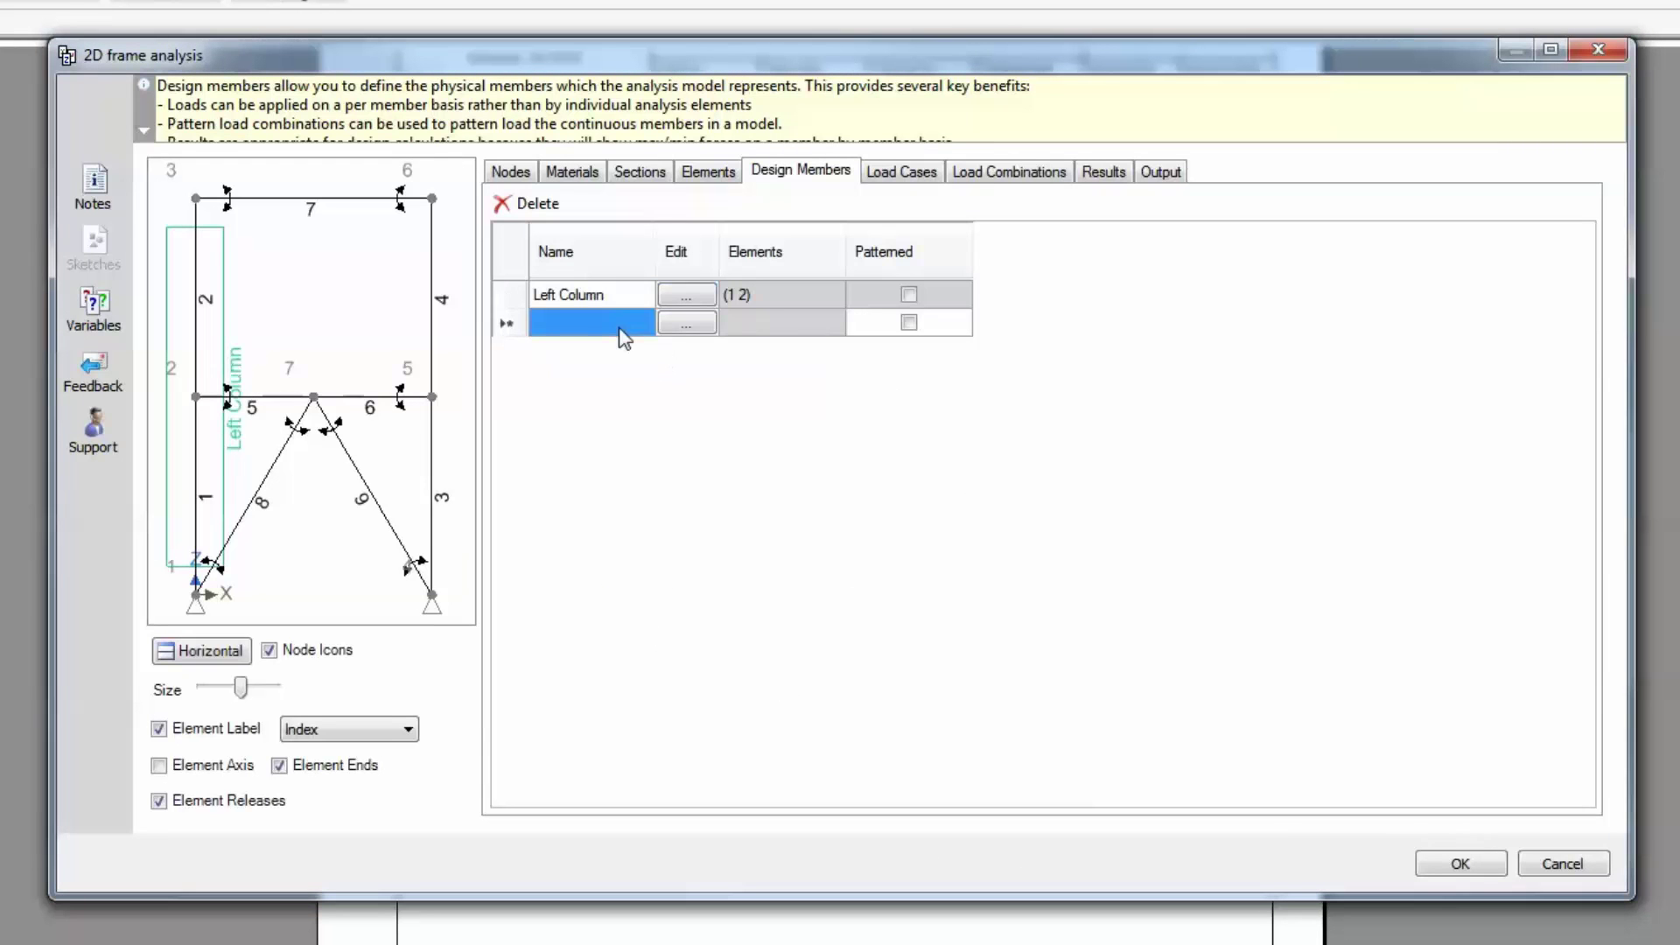
pyautogui.write('Right Column')
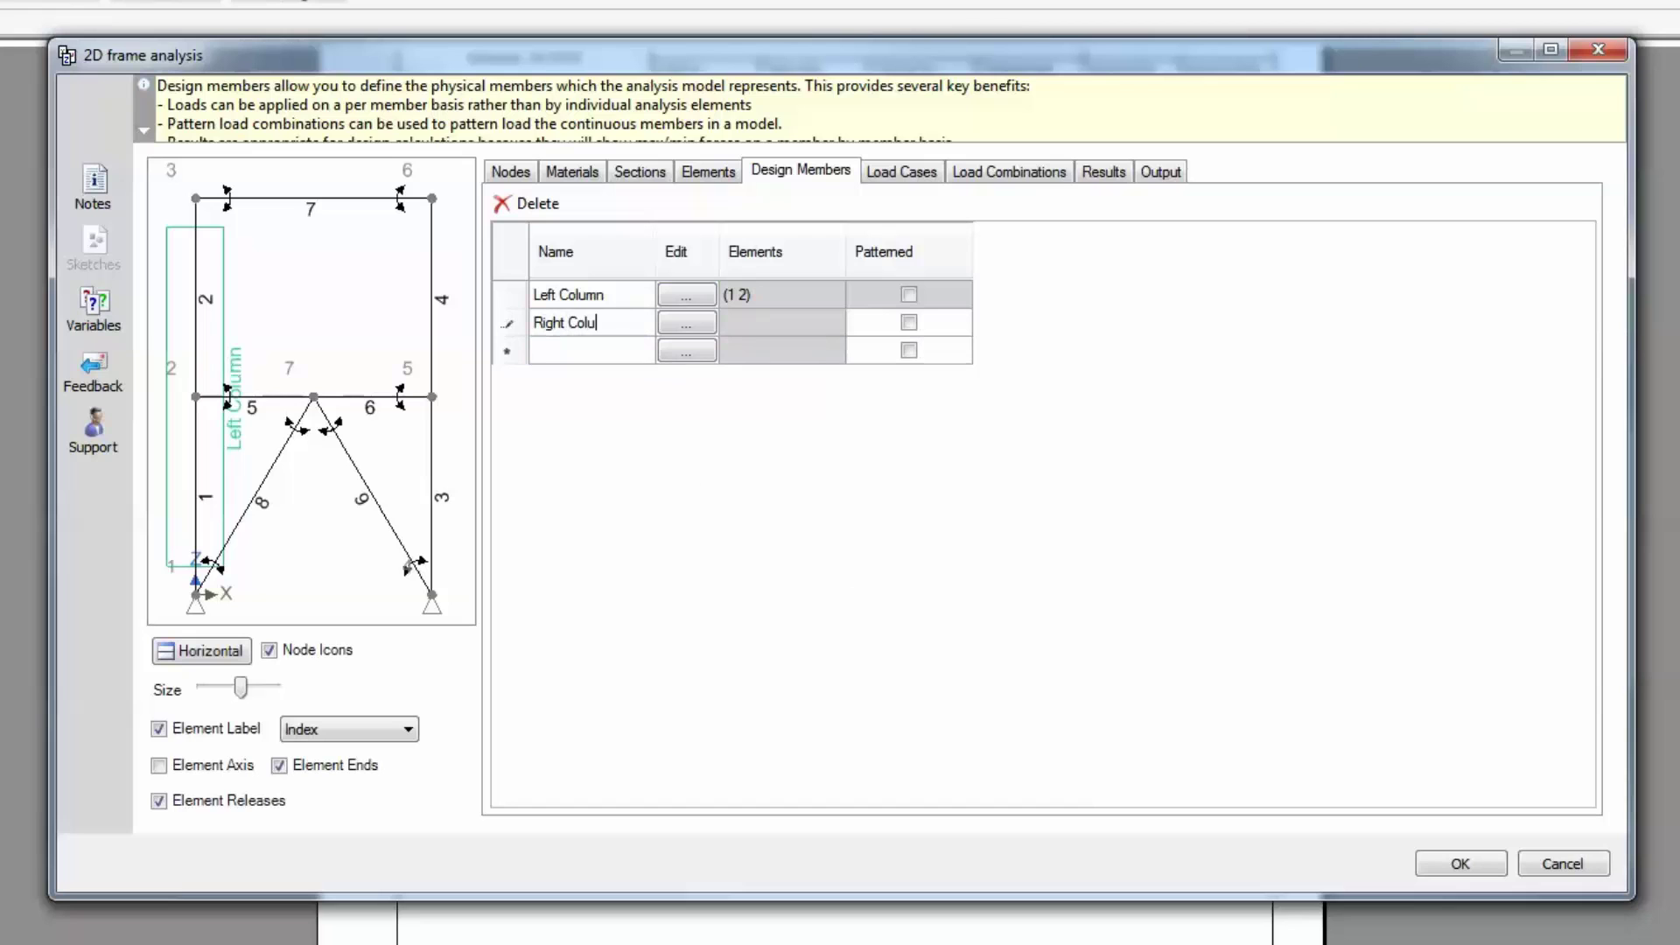
pyautogui.click(686, 323)
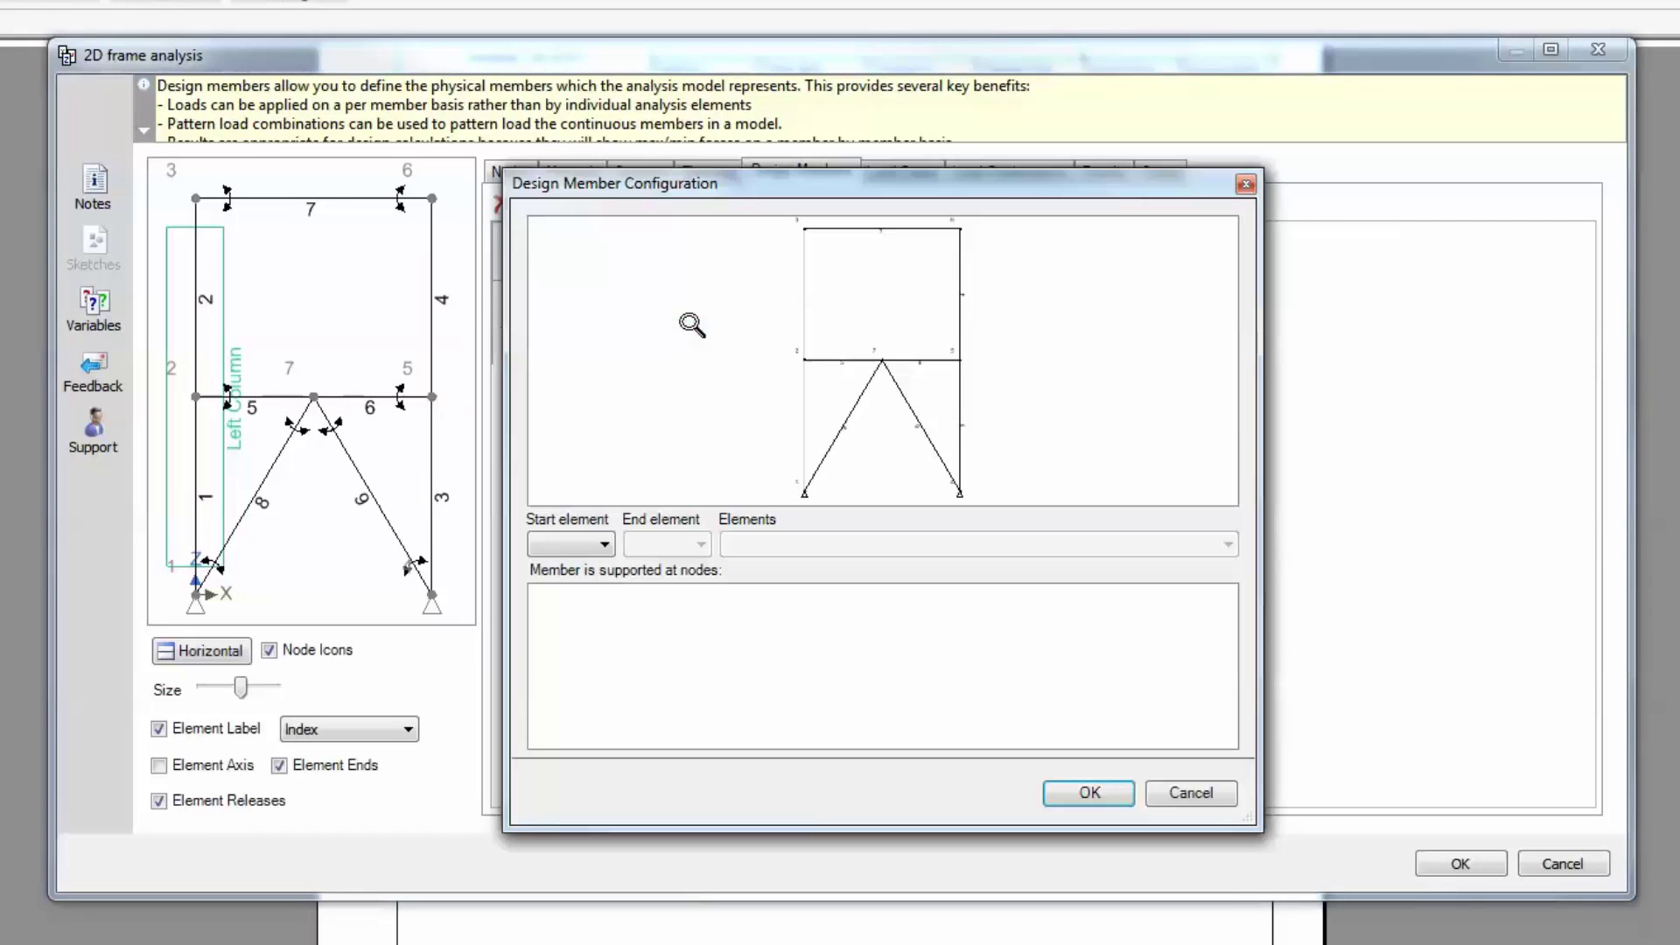
pyautogui.click(588, 544)
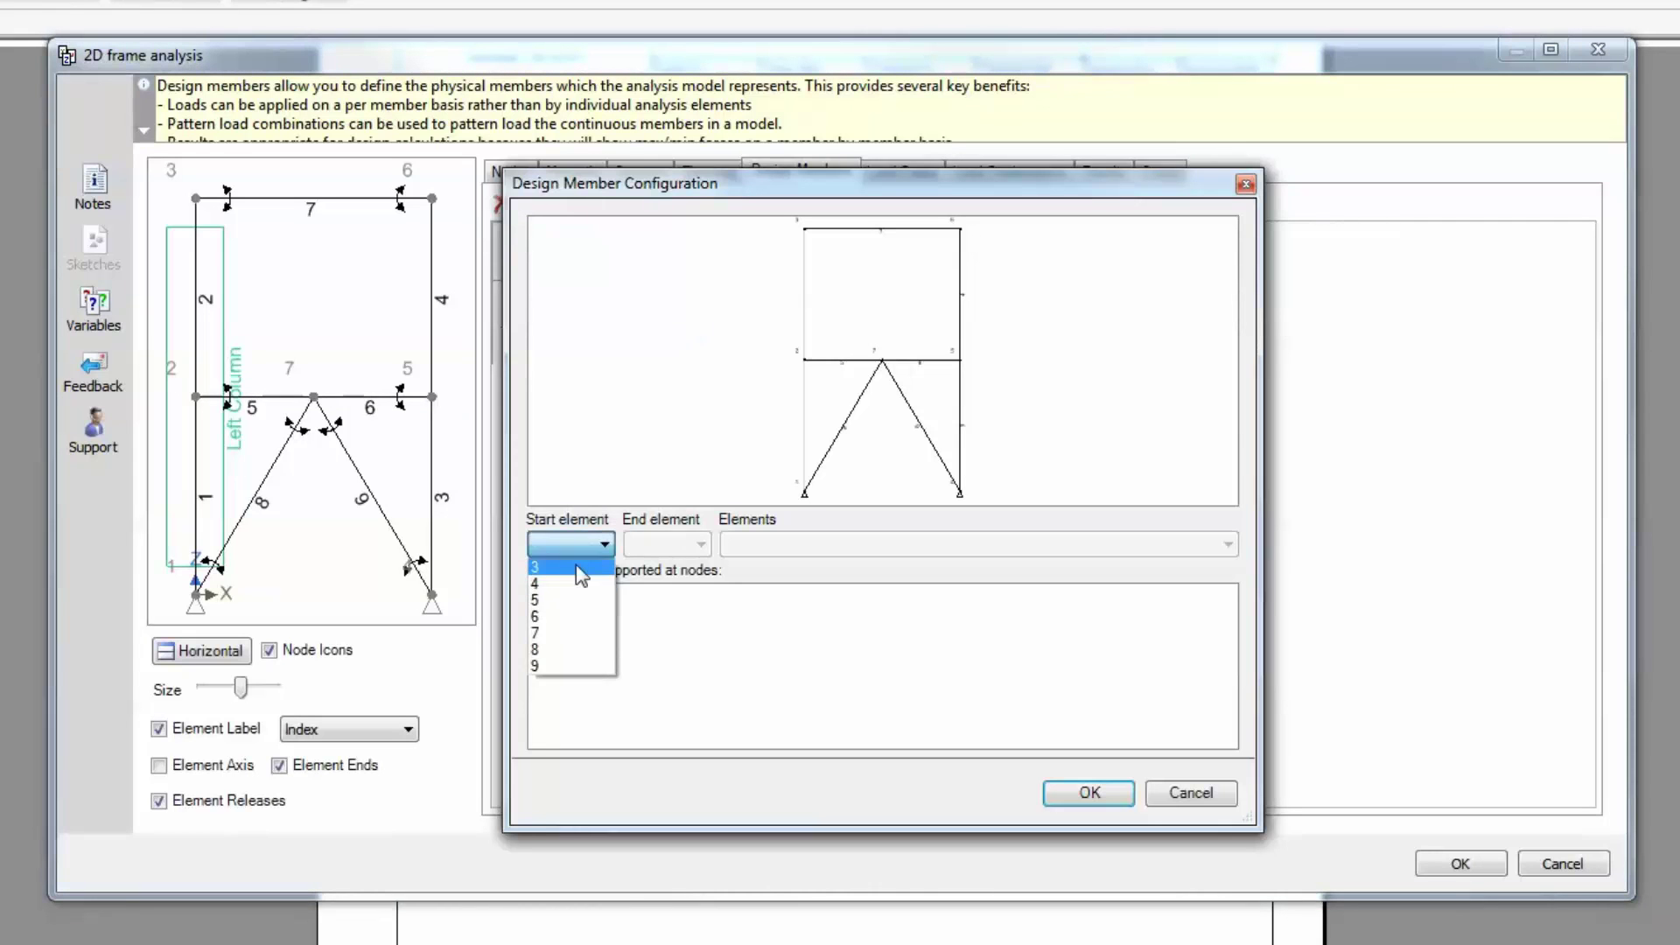
pyautogui.click(570, 567)
pyautogui.click(645, 549)
pyautogui.click(630, 583)
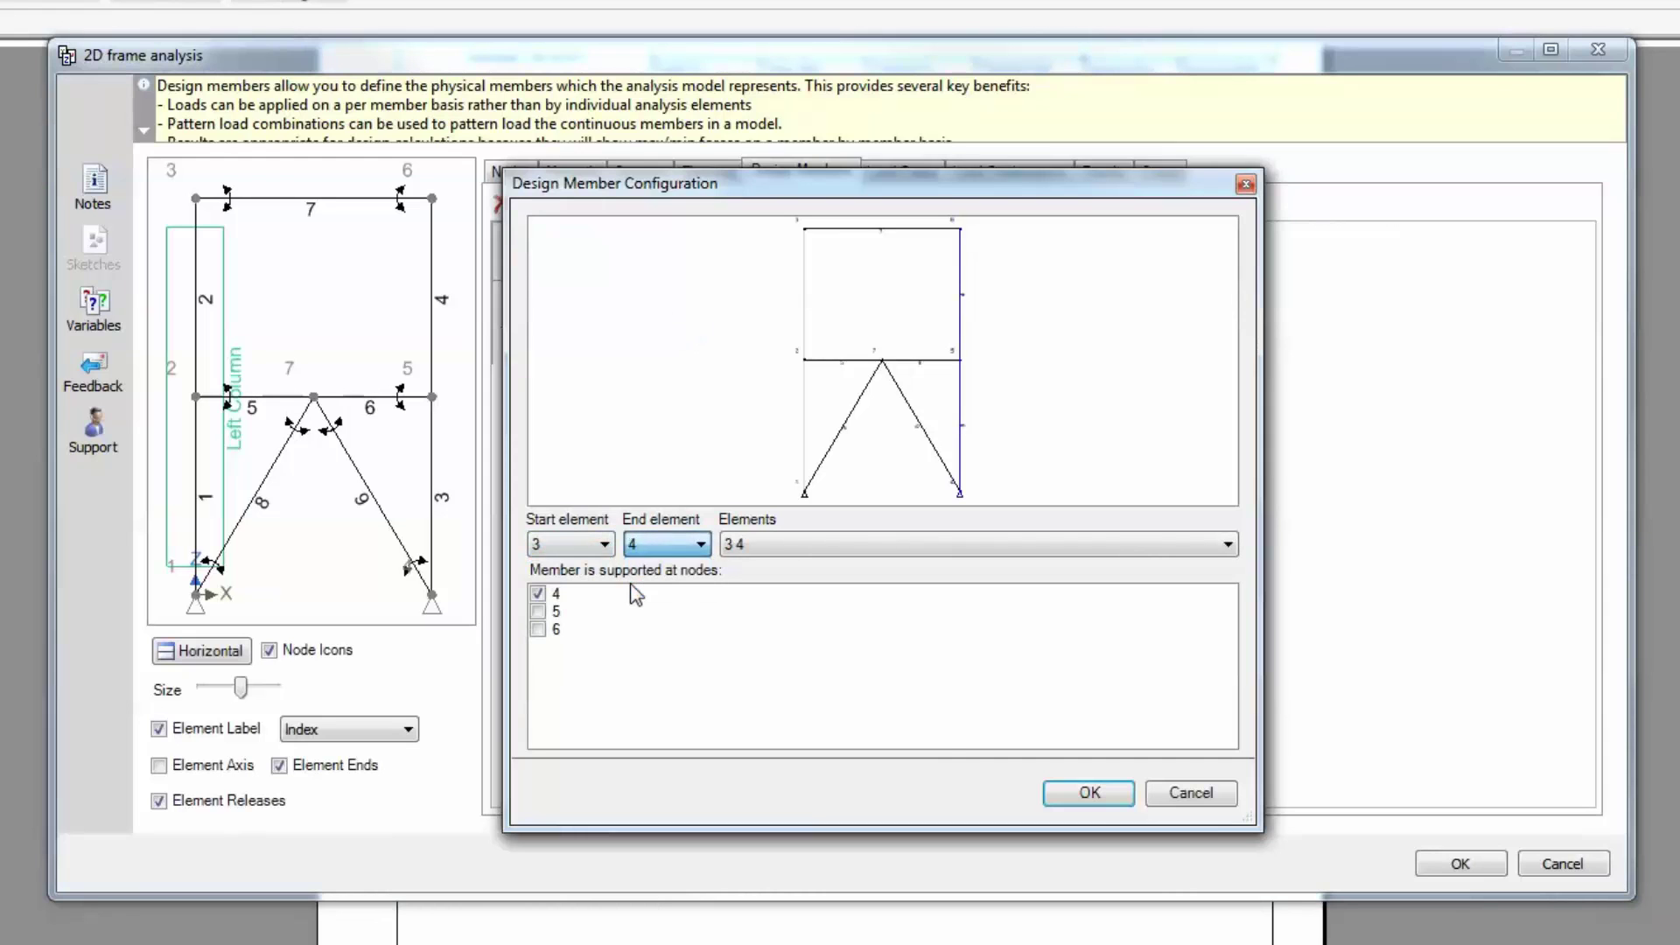
pyautogui.click(1099, 798)
# Step: Add design member '2nd Flr Beam' starting at element 5
pyautogui.click(579, 353)
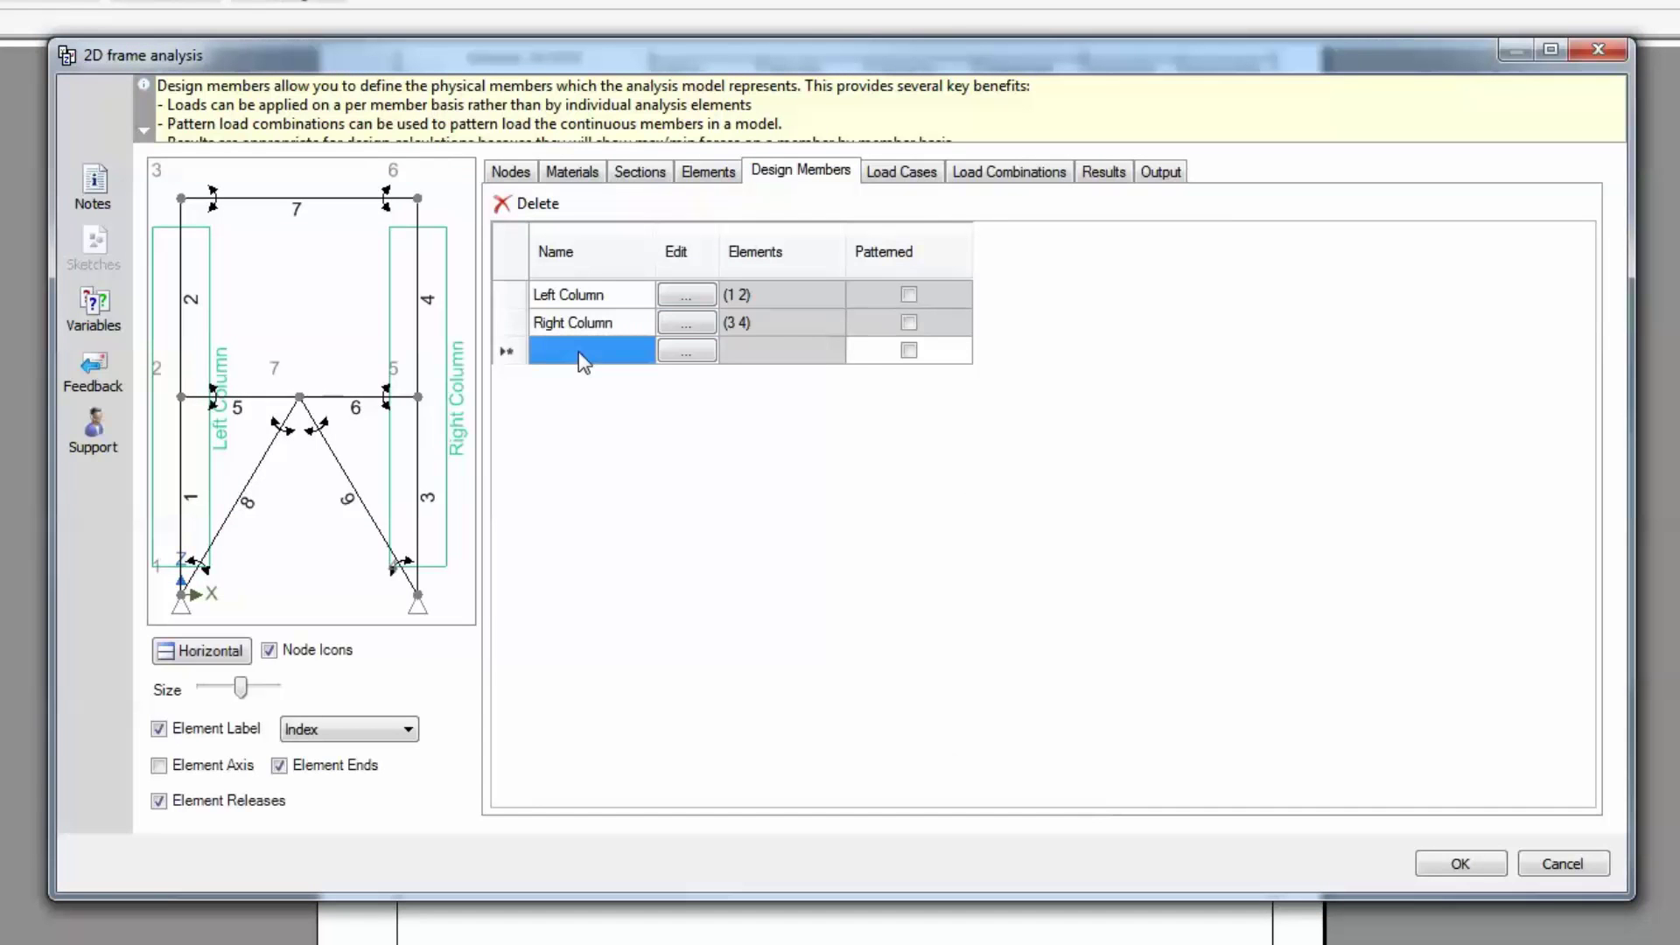
pyautogui.write('2nd Flr Beam')
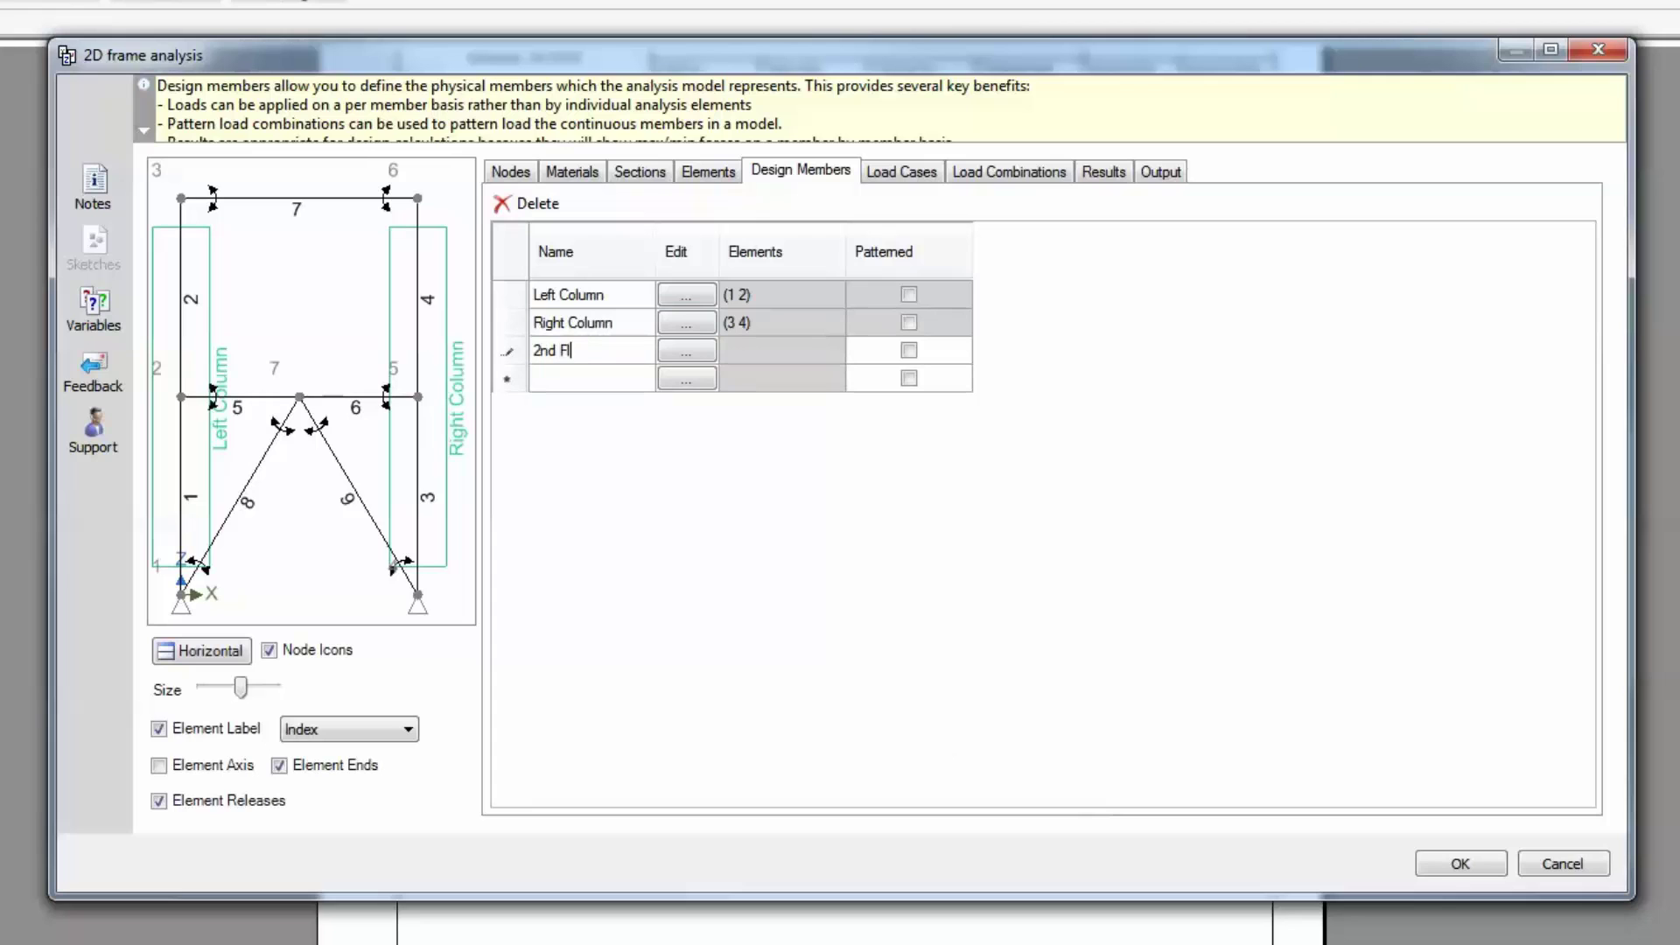
pyautogui.click(673, 359)
pyautogui.click(575, 546)
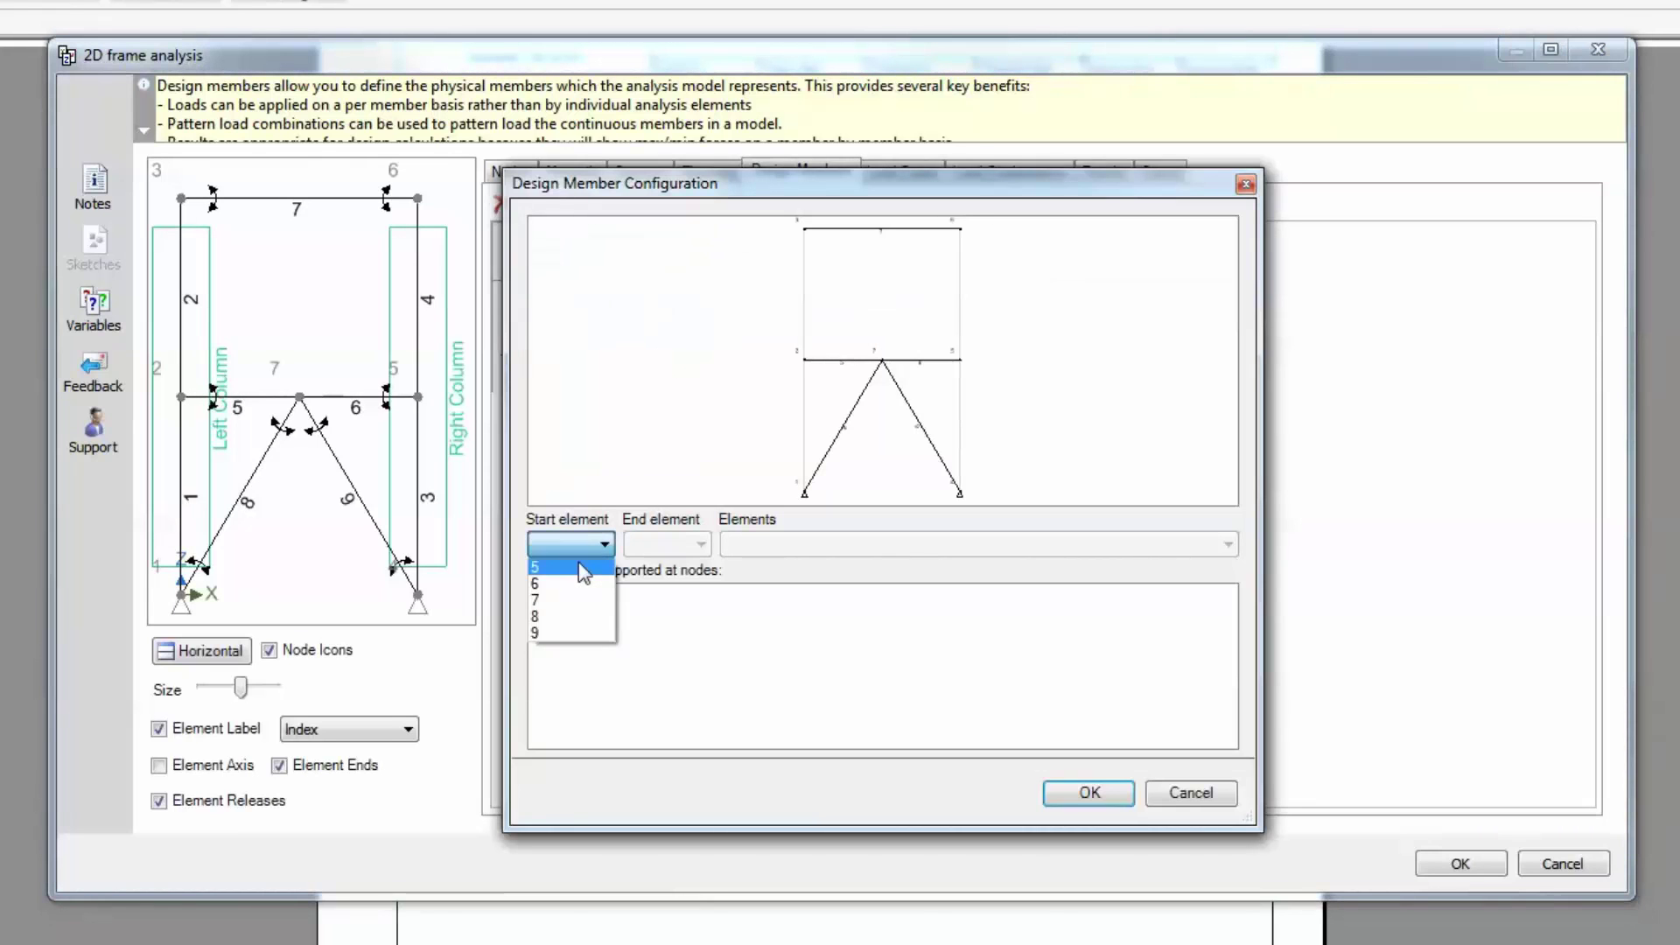
pyautogui.click(560, 567)
pyautogui.click(667, 545)
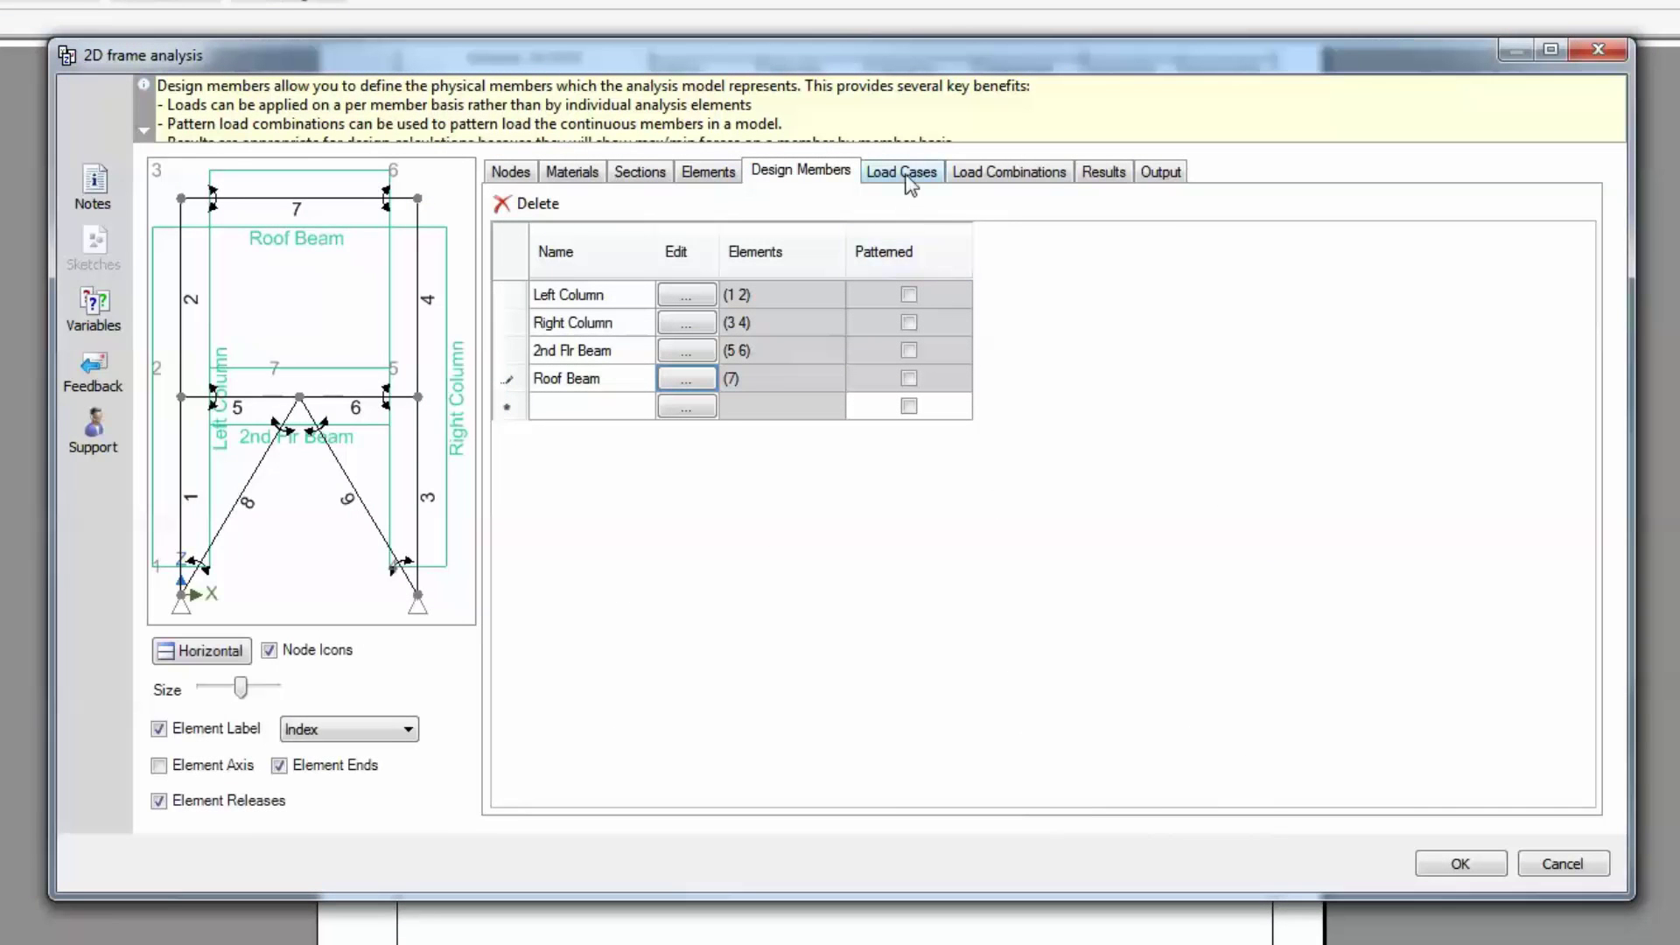
# Step: Add Snow and Wind as new load cases in the Load Cases table
pyautogui.click(906, 173)
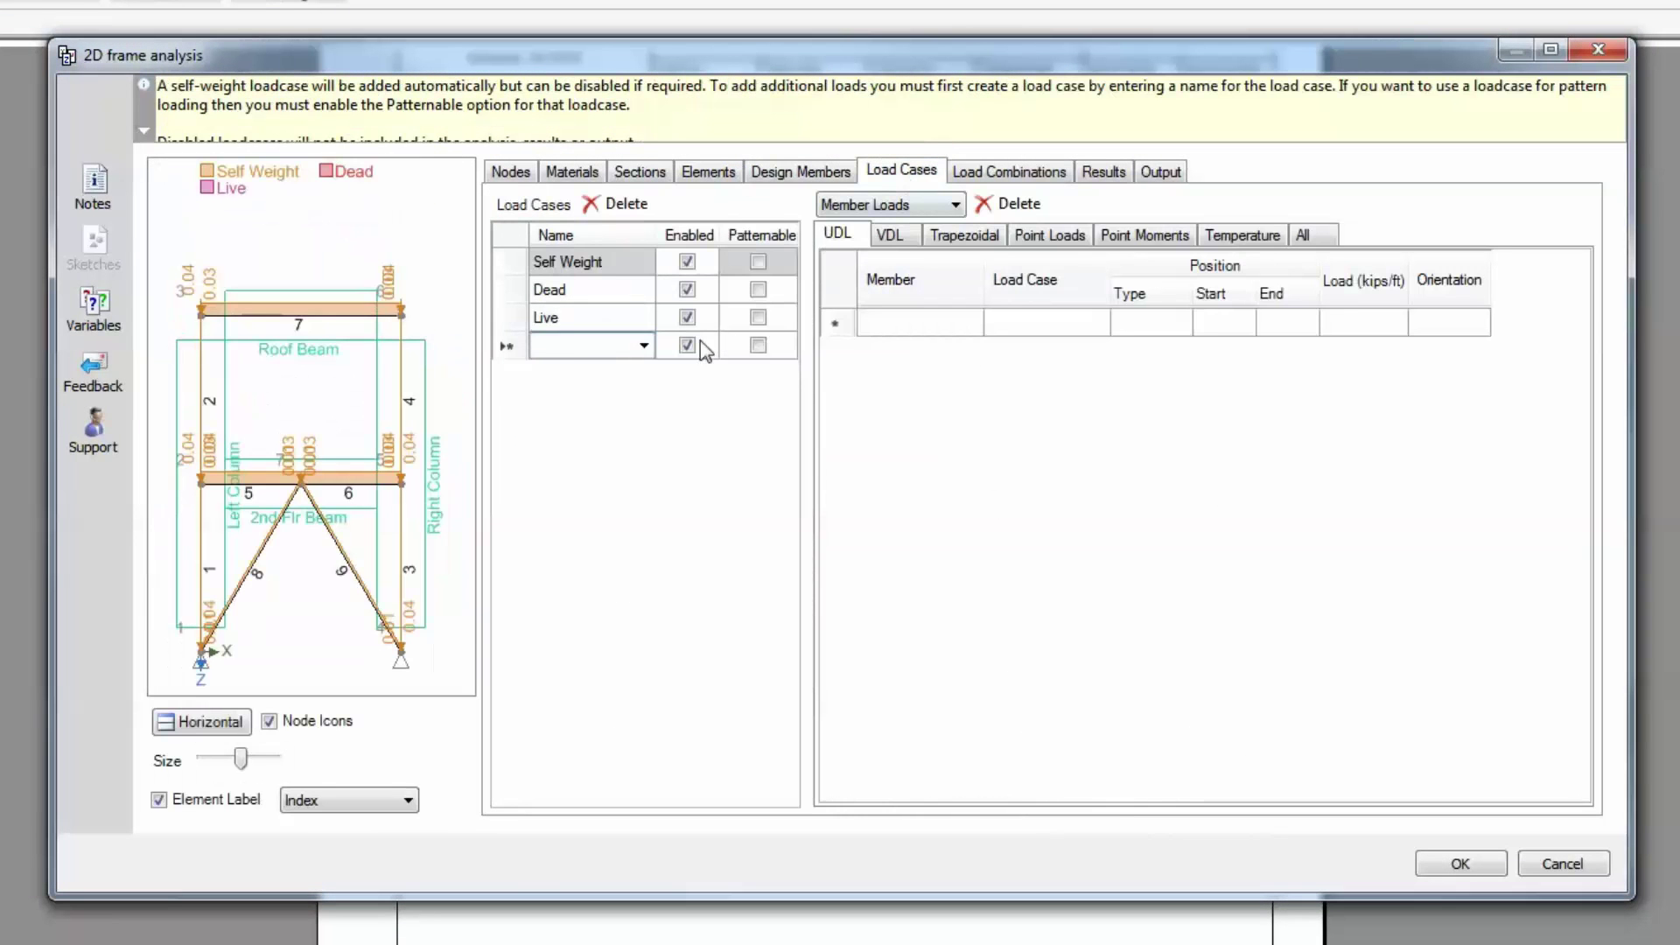
pyautogui.click(644, 346)
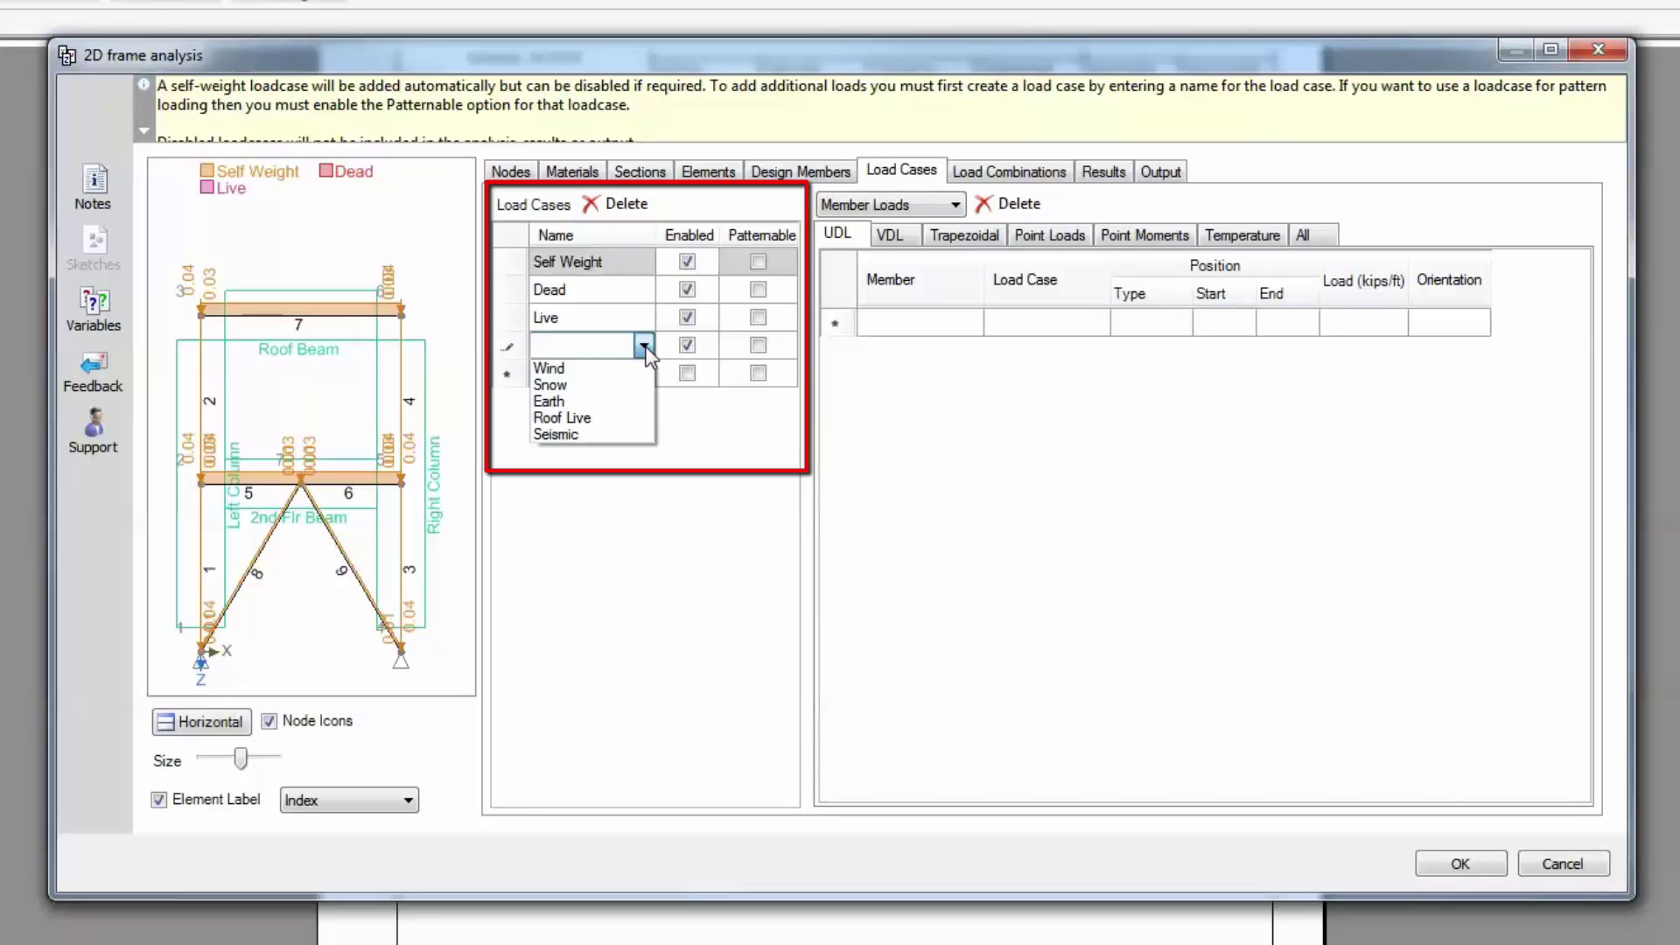
pyautogui.click(639, 385)
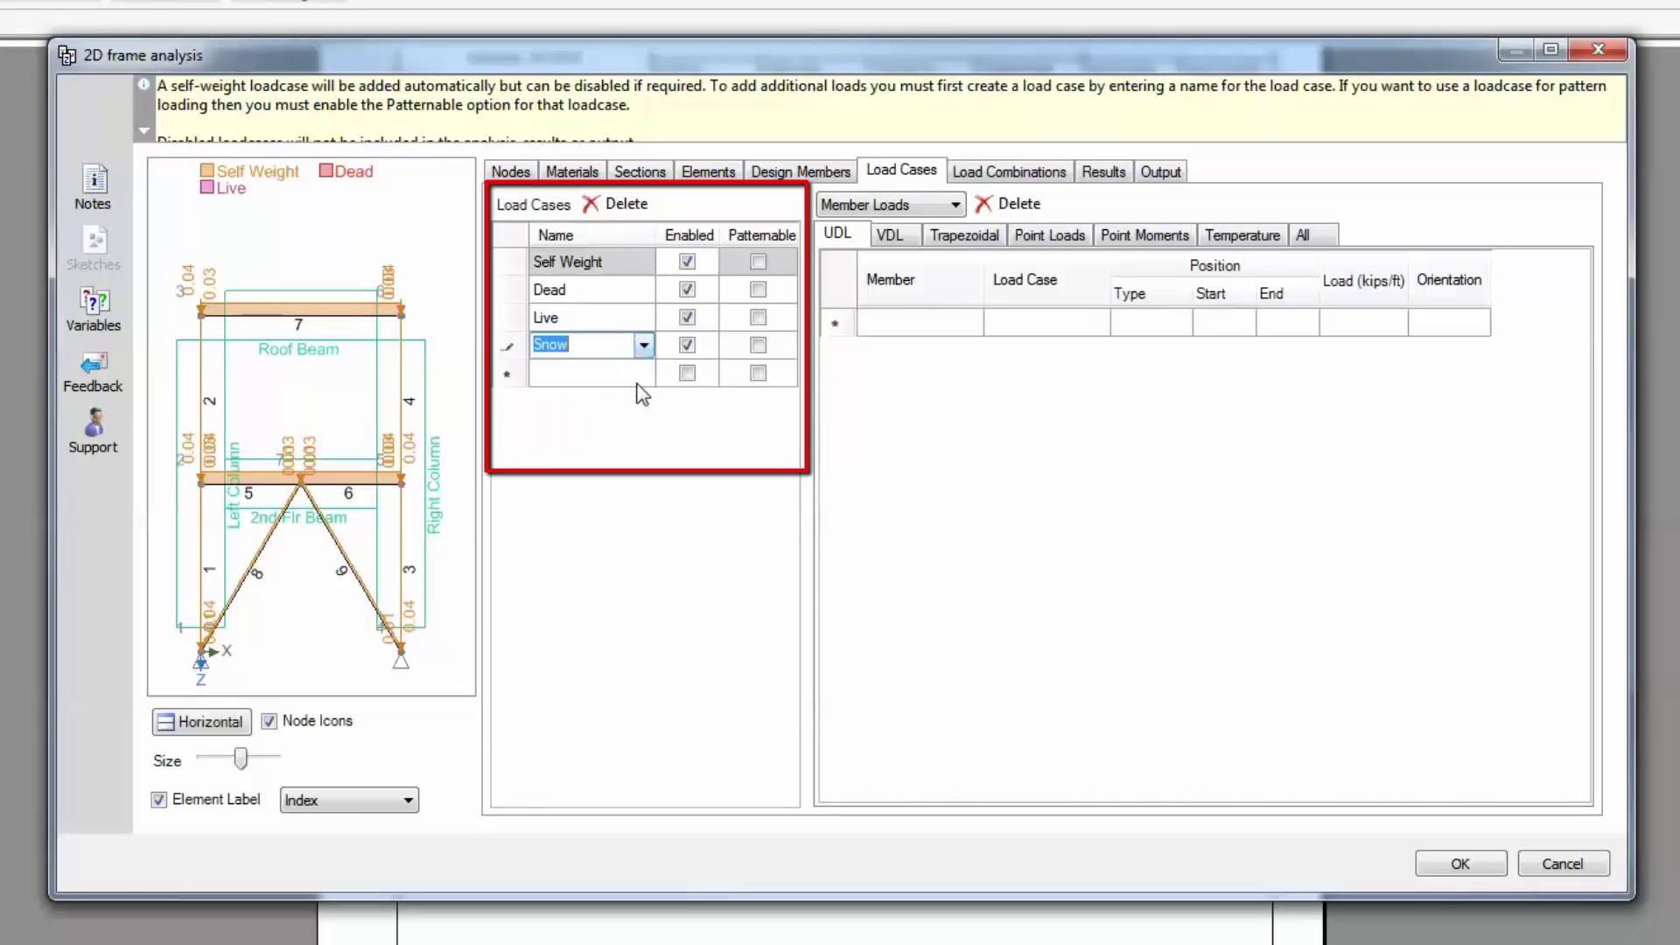
pyautogui.click(647, 374)
pyautogui.click(652, 374)
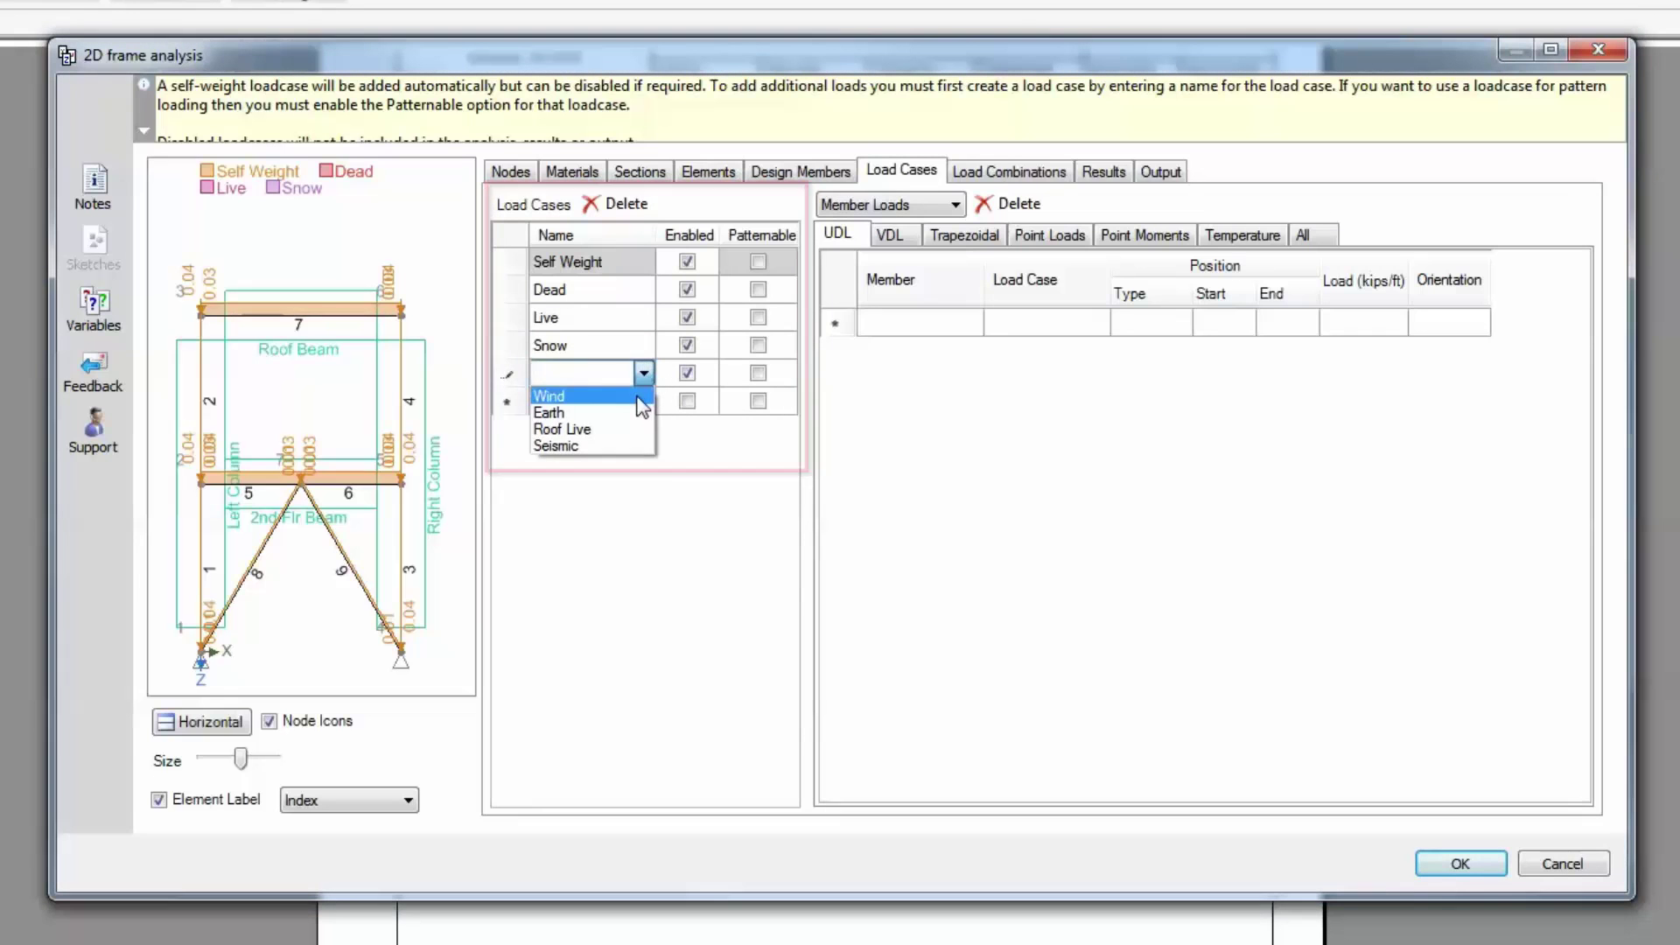
pyautogui.click(557, 390)
pyautogui.click(622, 402)
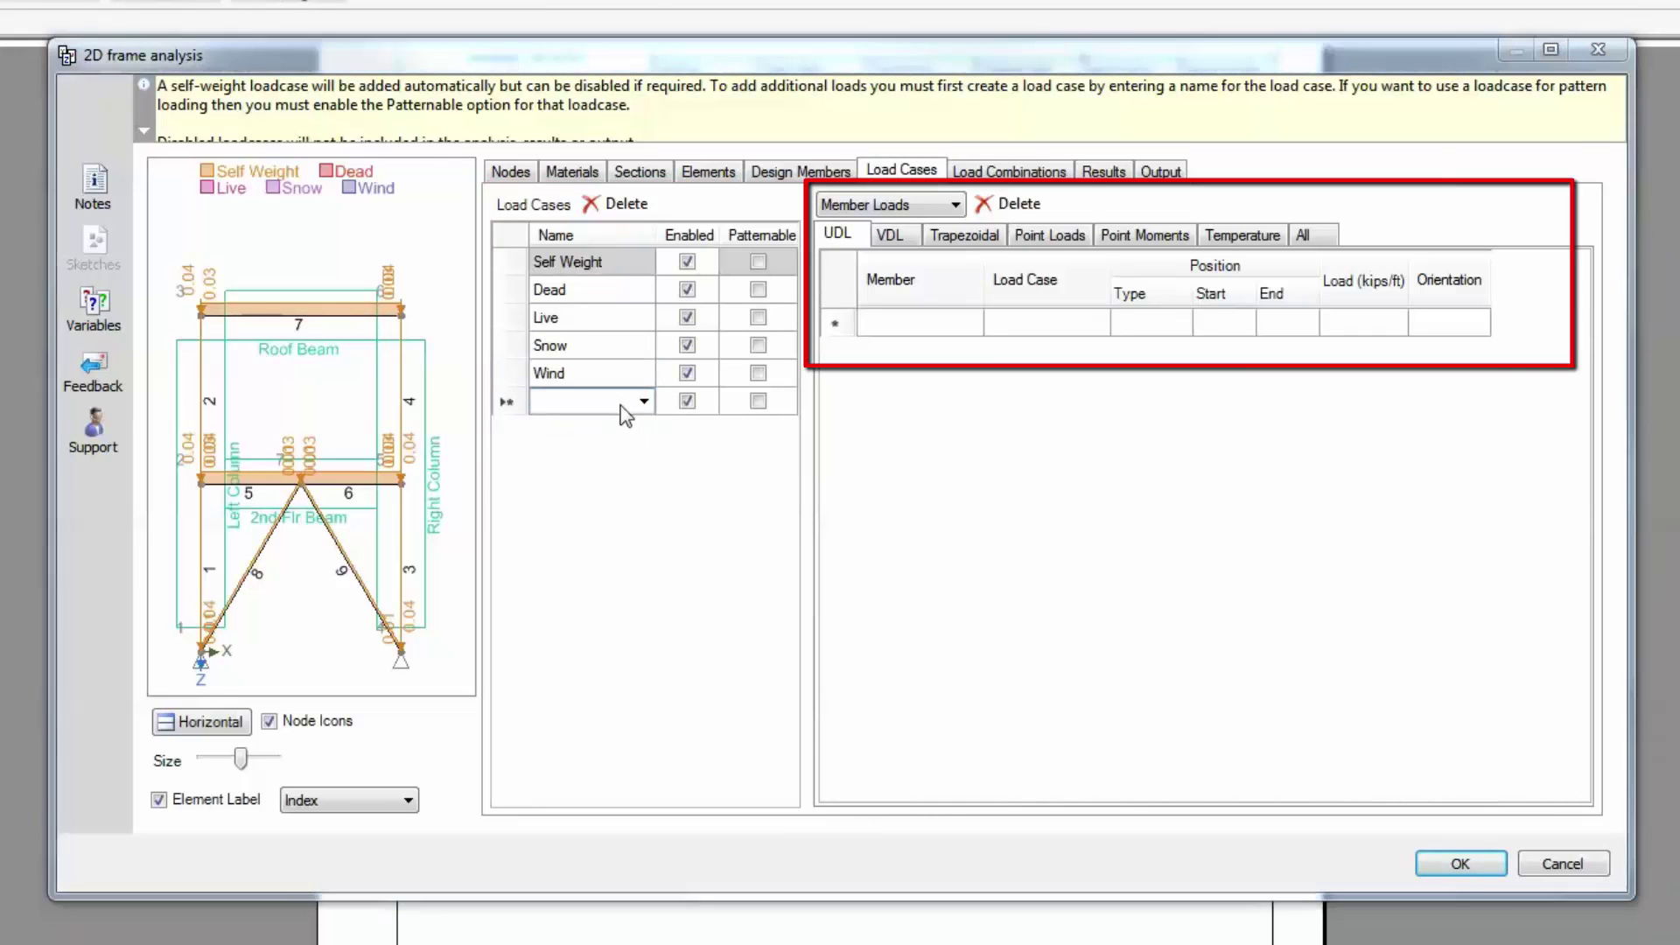
# Step: Keep Member Loads as the load type and select the Dead load case
pyautogui.click(954, 206)
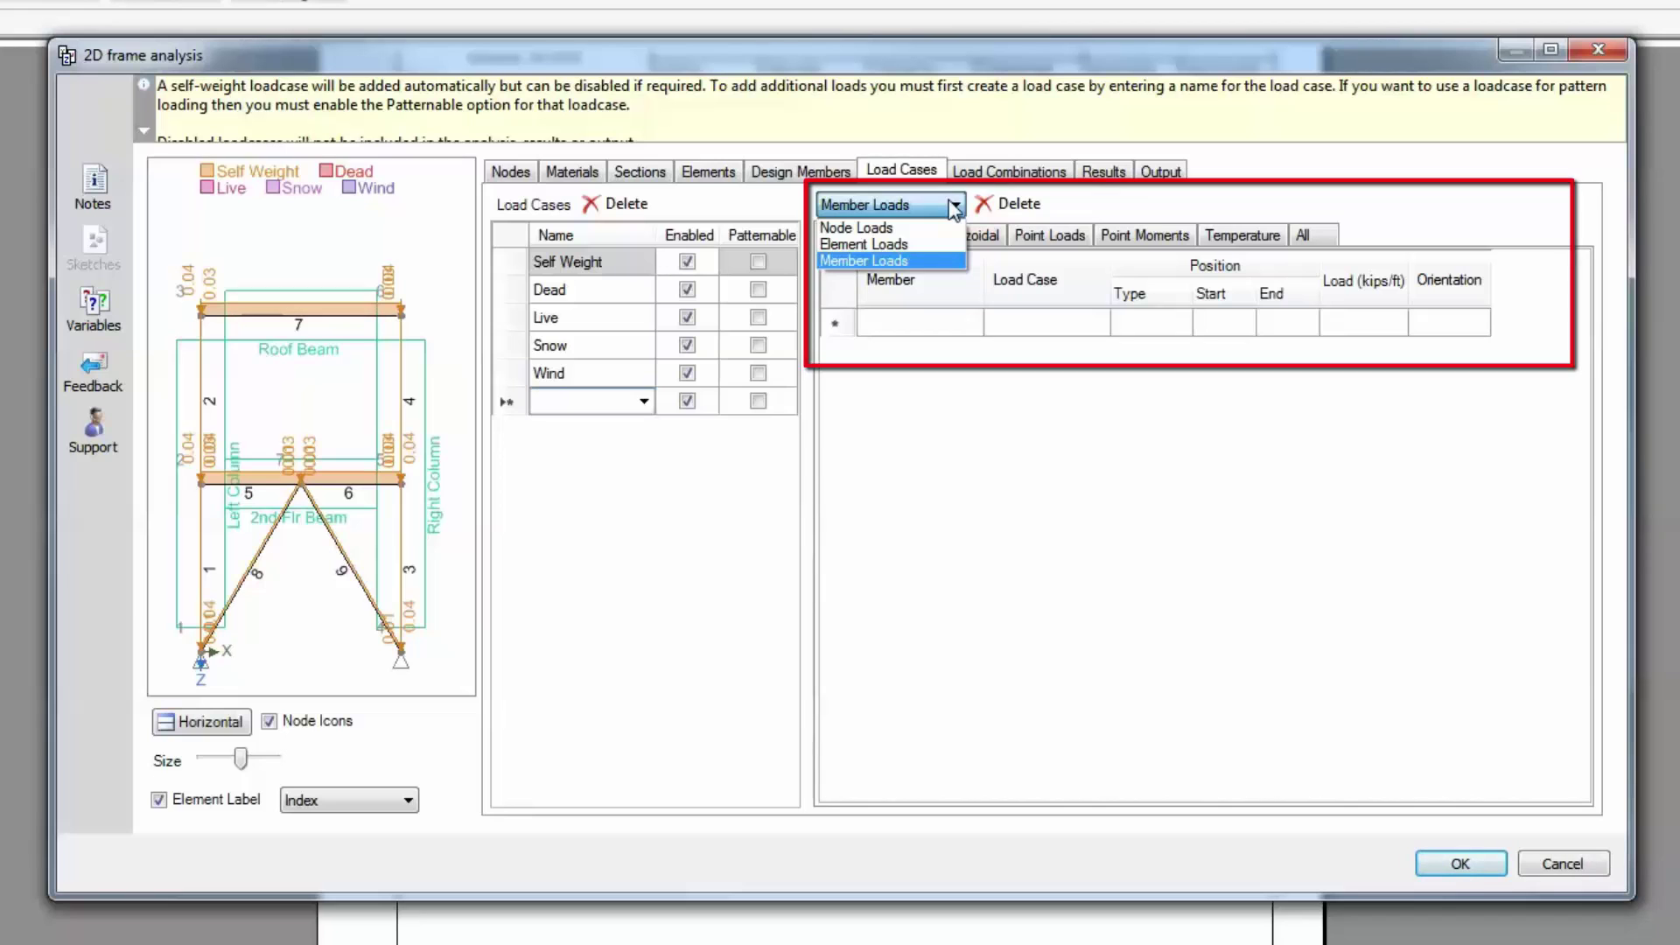
pyautogui.click(870, 260)
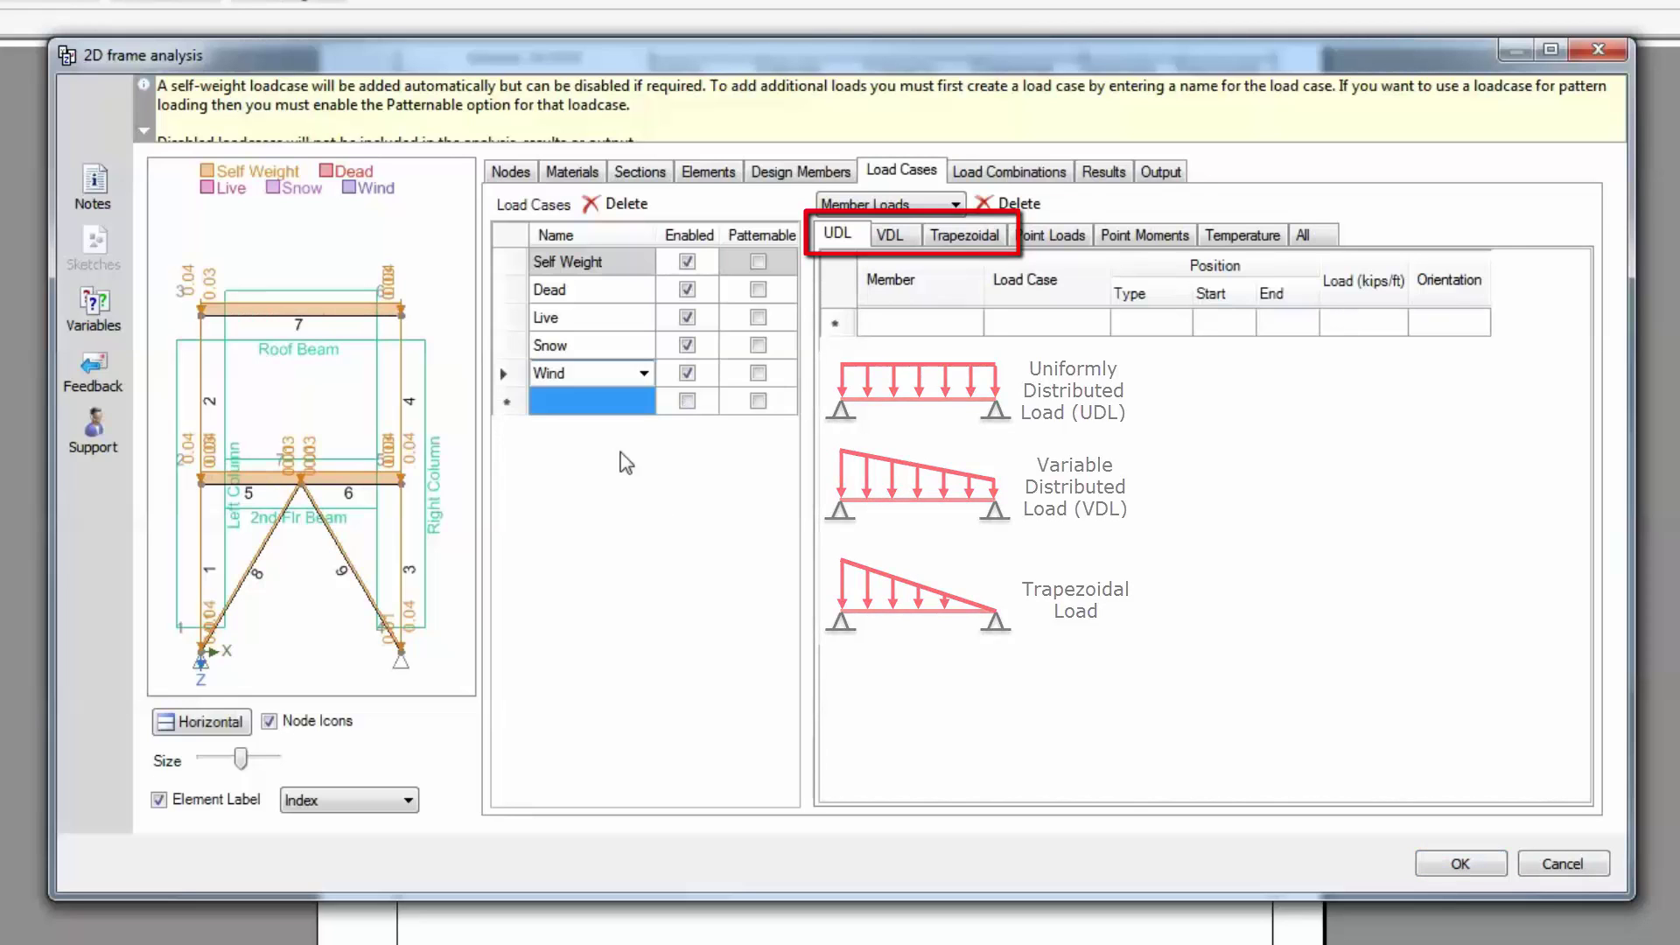
pyautogui.click(513, 294)
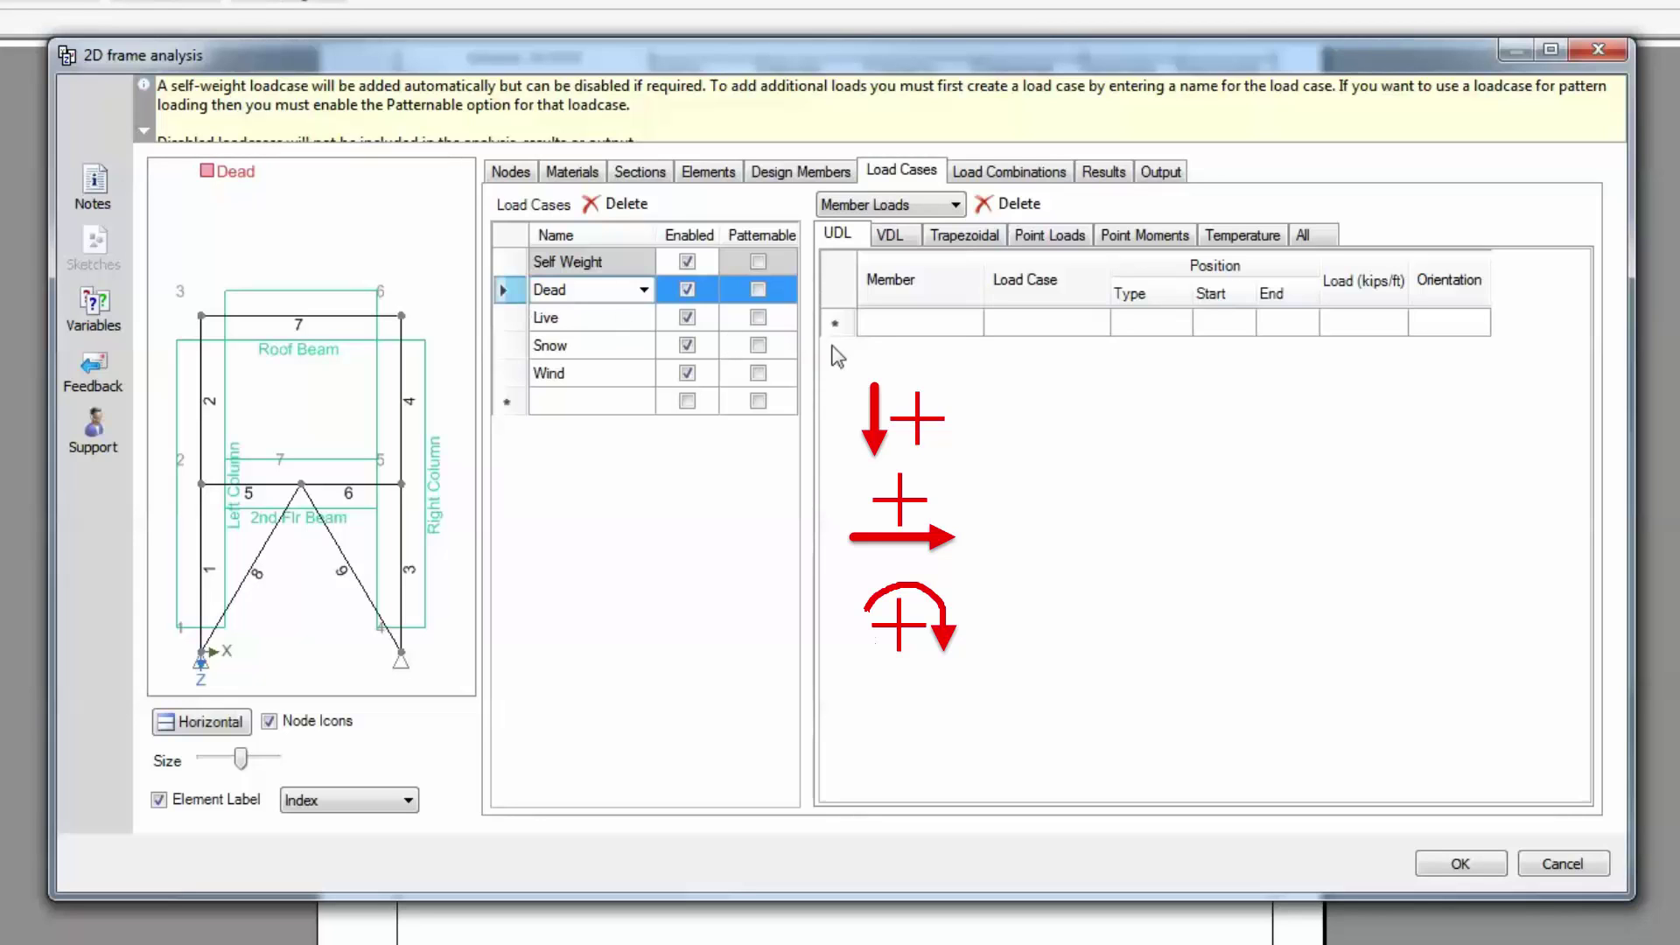
# Step: Add a 0.7 kips/ft UDL on the 2nd Flr Beam ending at ratio 0.5
pyautogui.click(972, 327)
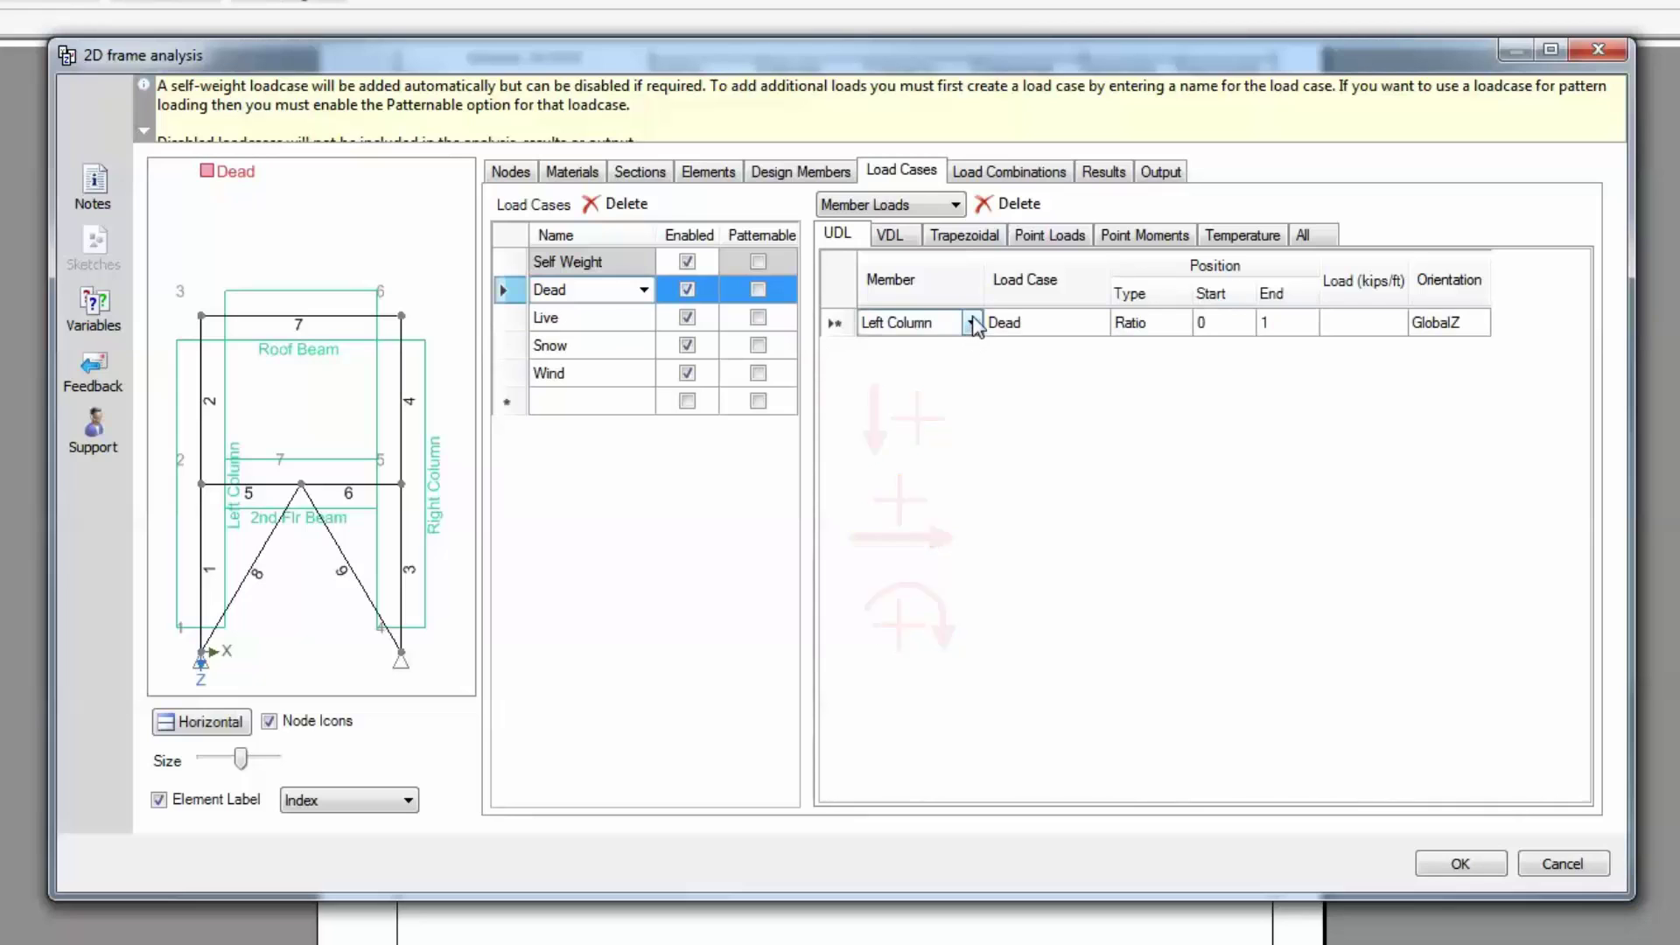
pyautogui.click(972, 320)
pyautogui.click(962, 379)
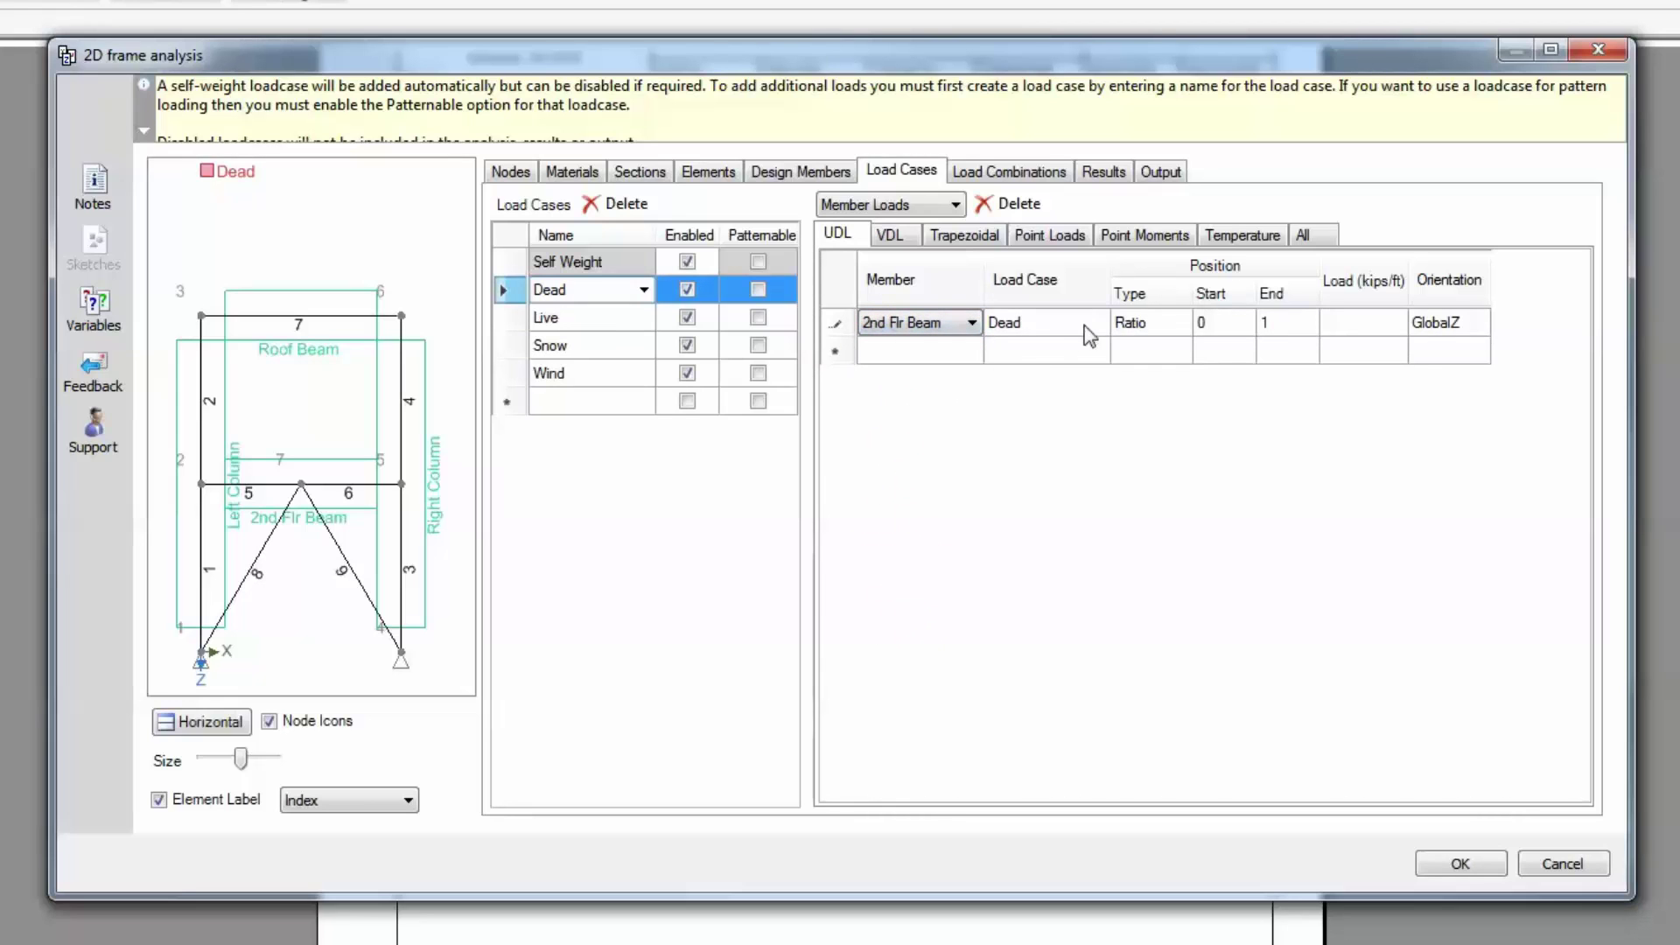
pyautogui.click(1347, 325)
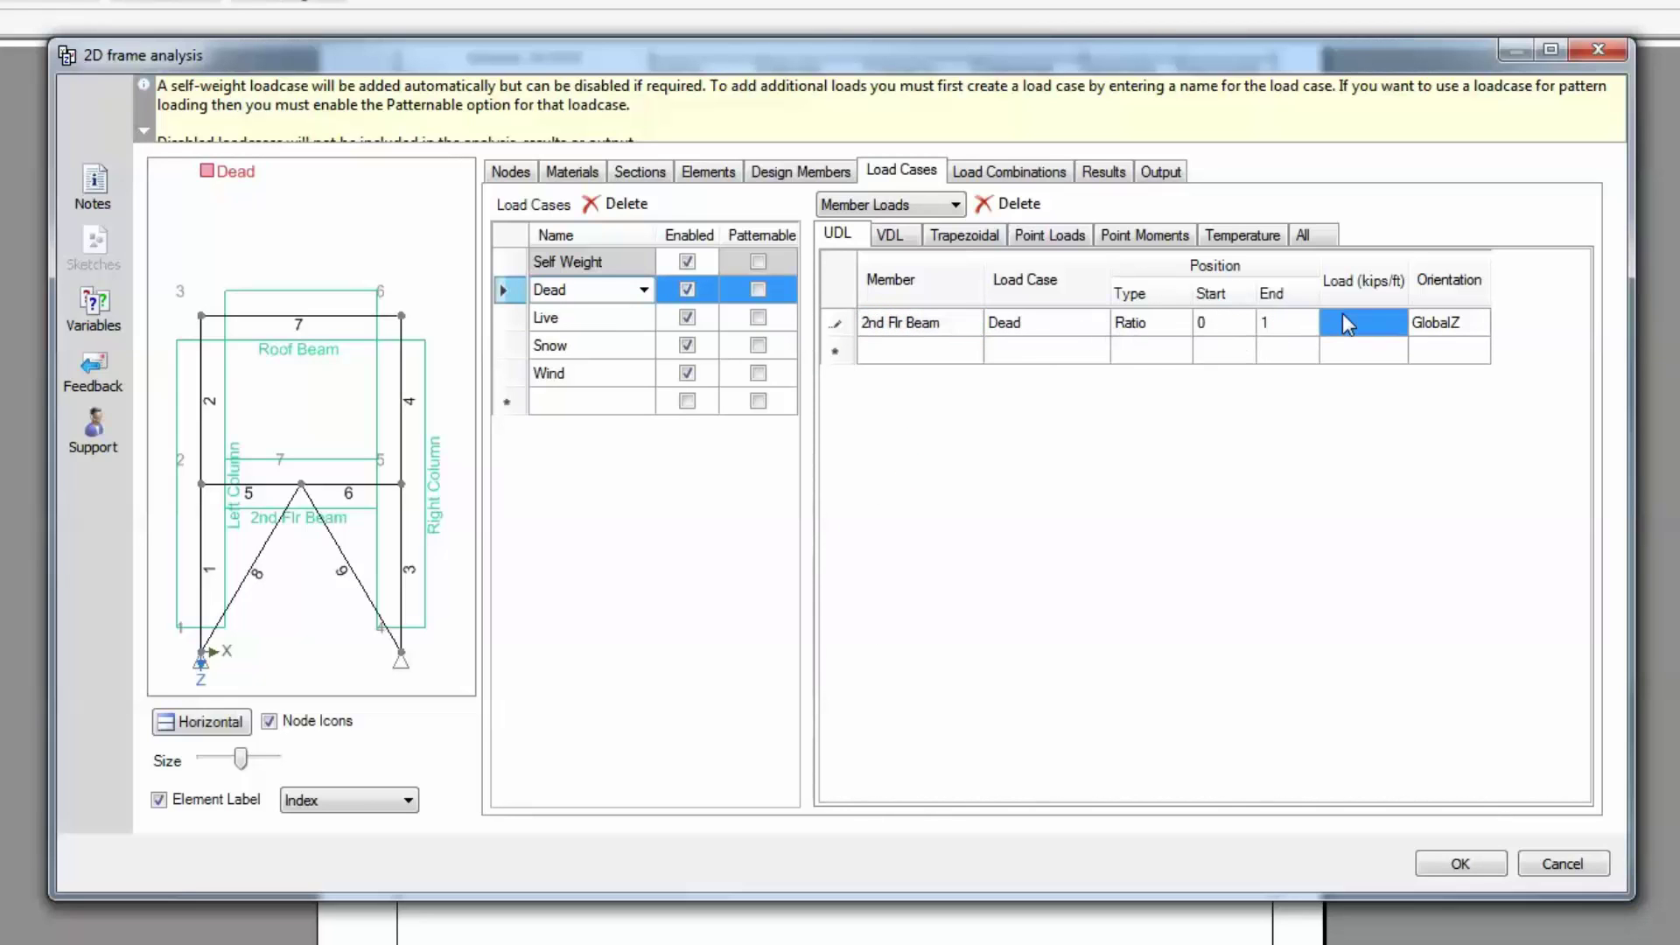
pyautogui.write('0.7')
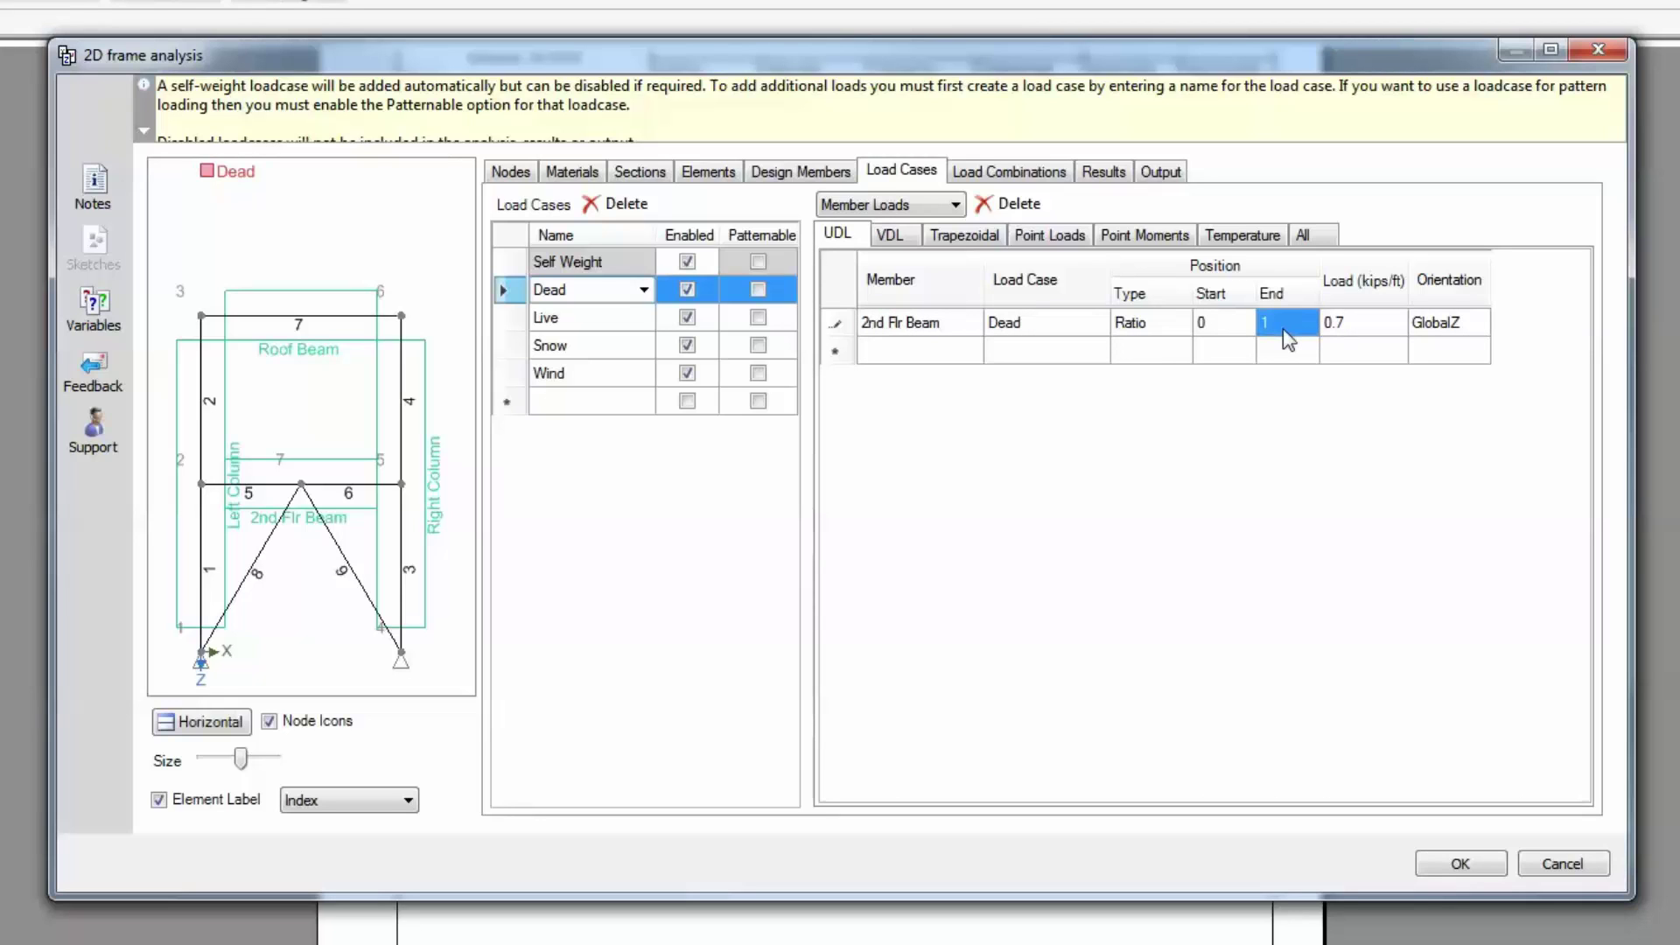
pyautogui.write('0.25')
pyautogui.click(1282, 352)
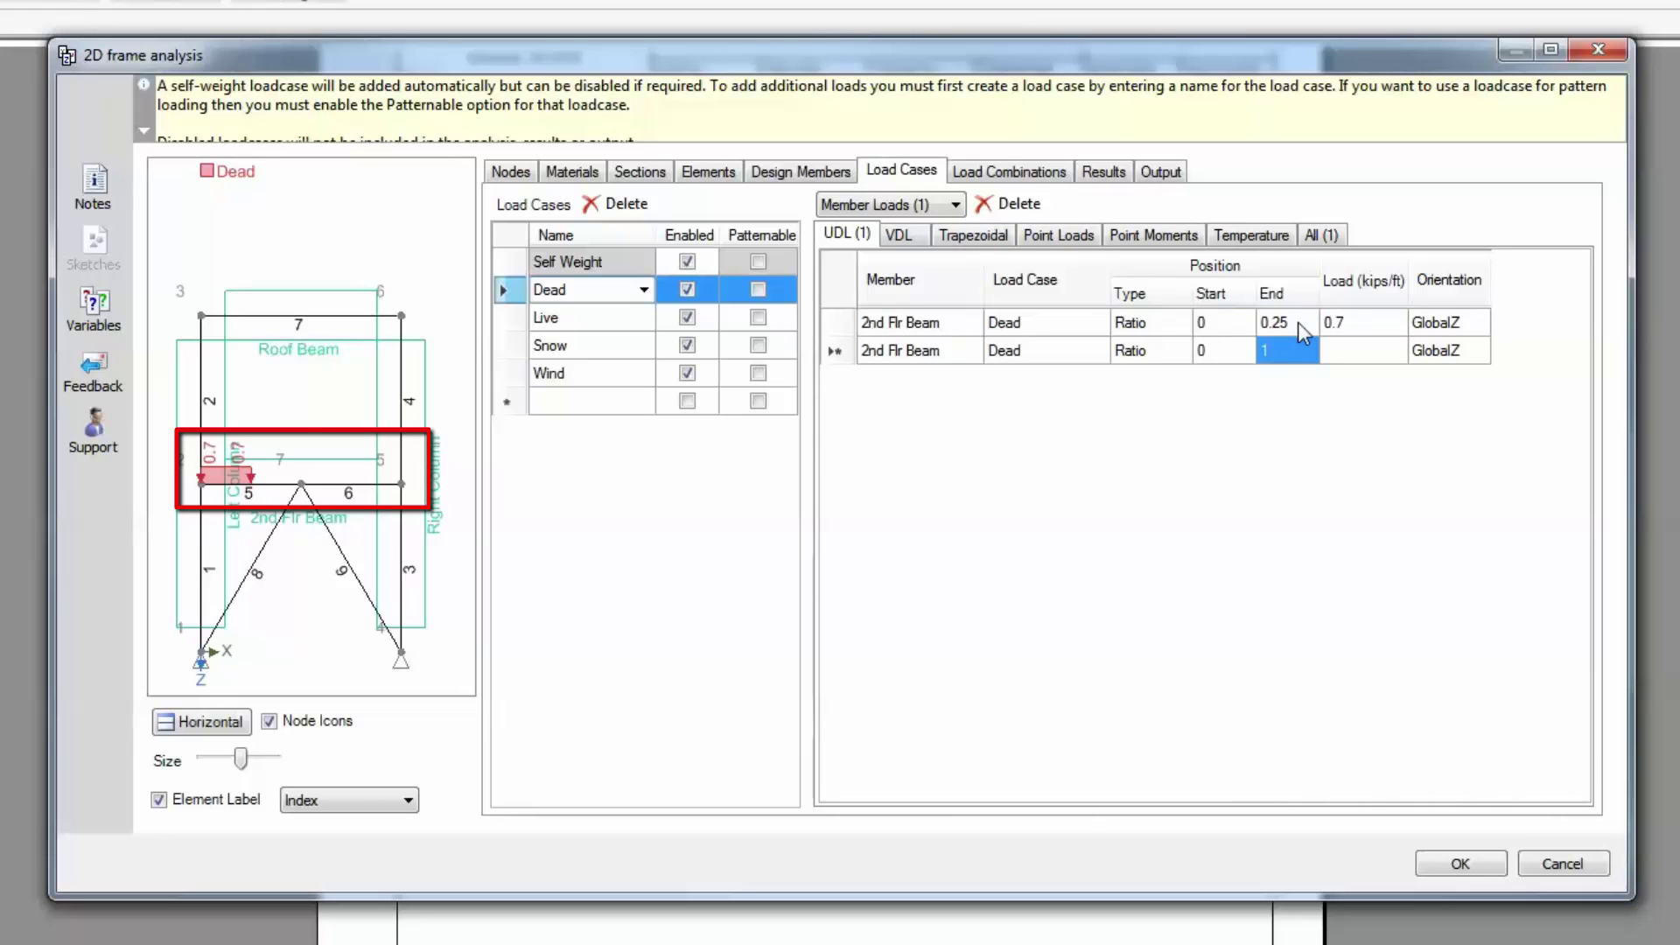
pyautogui.click(1298, 322)
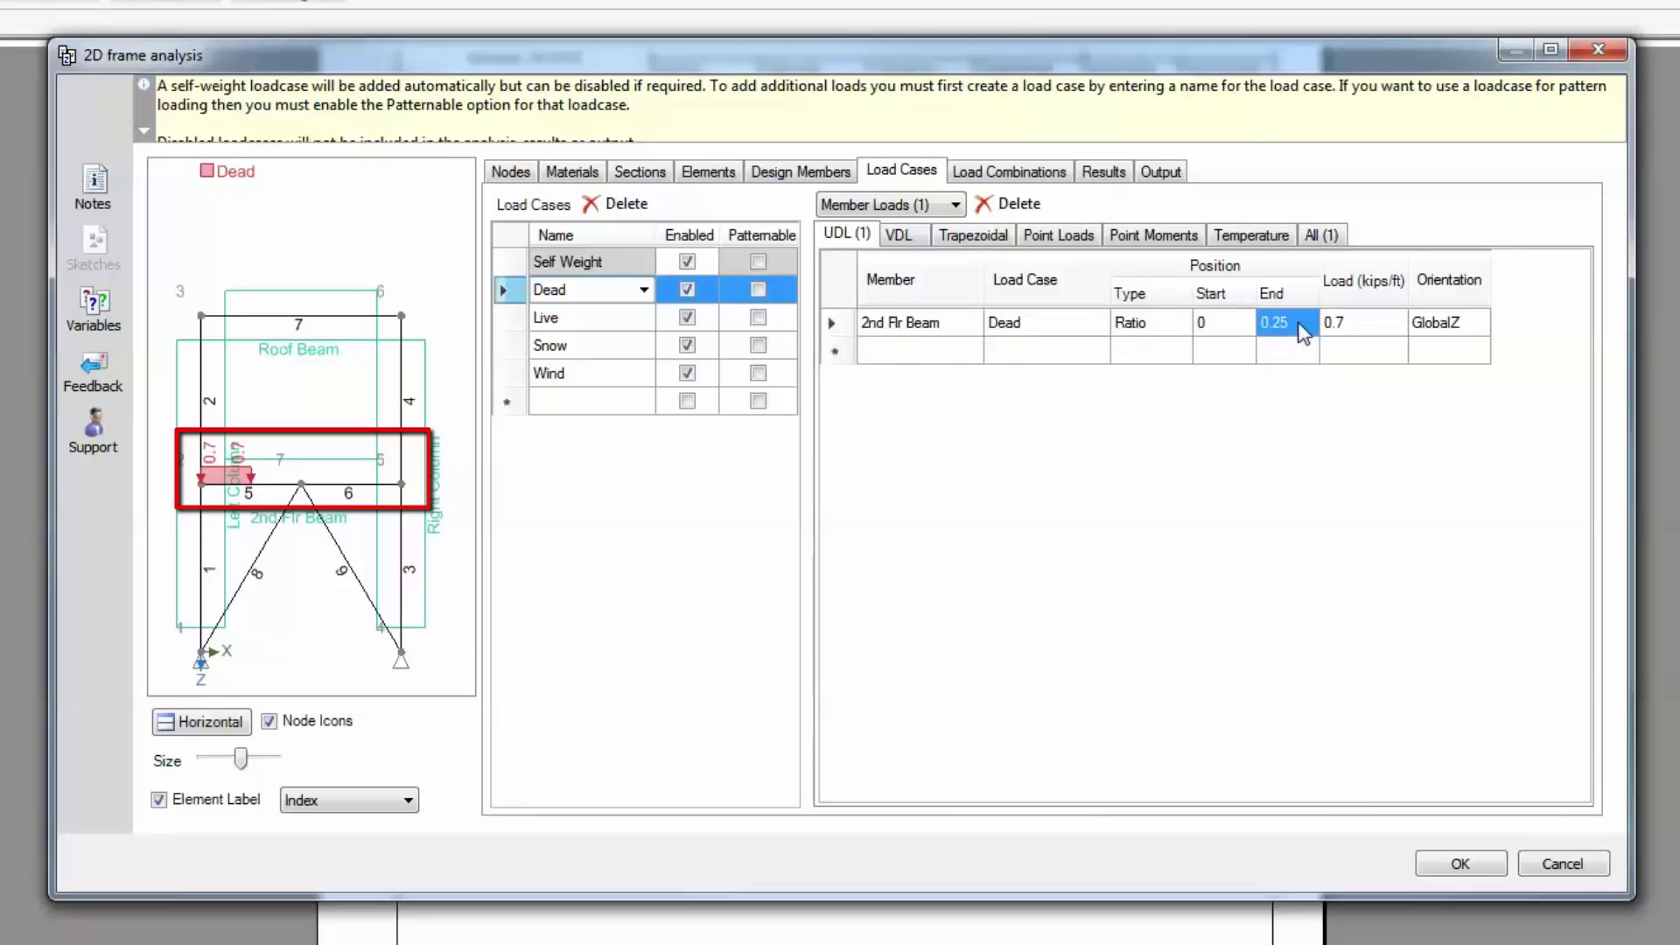
pyautogui.write('0.5')
pyautogui.click(1288, 350)
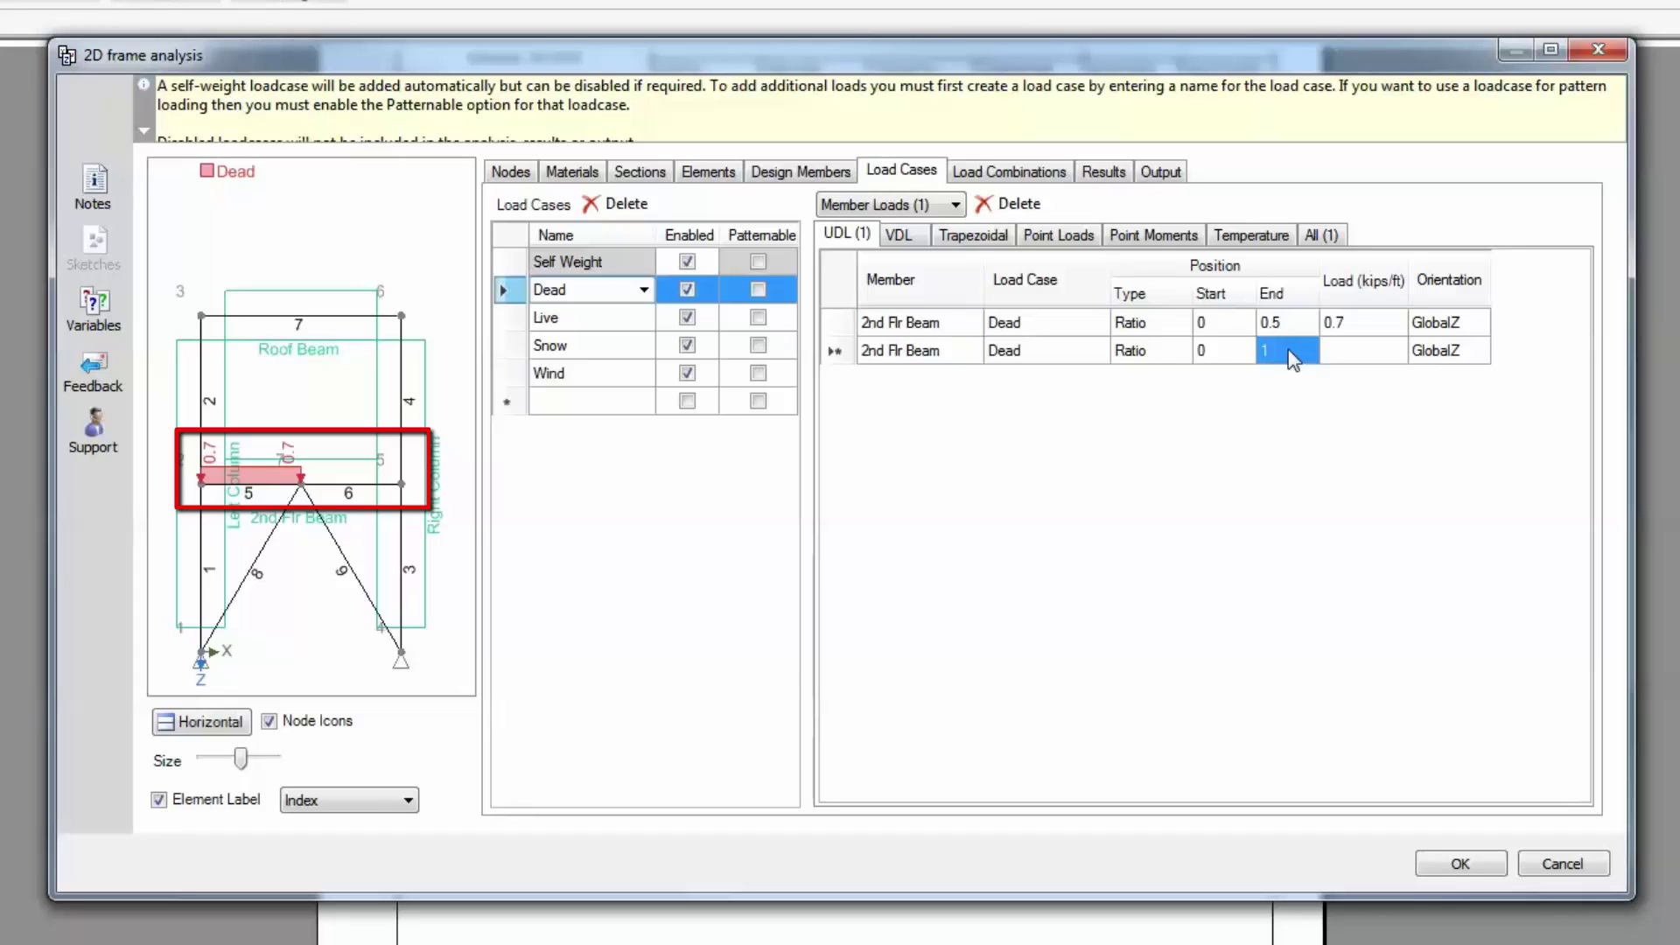
# Step: Set a UDL to absolute positions spanning from 1 ft to 3 ft
pyautogui.click(1176, 324)
pyautogui.click(1180, 323)
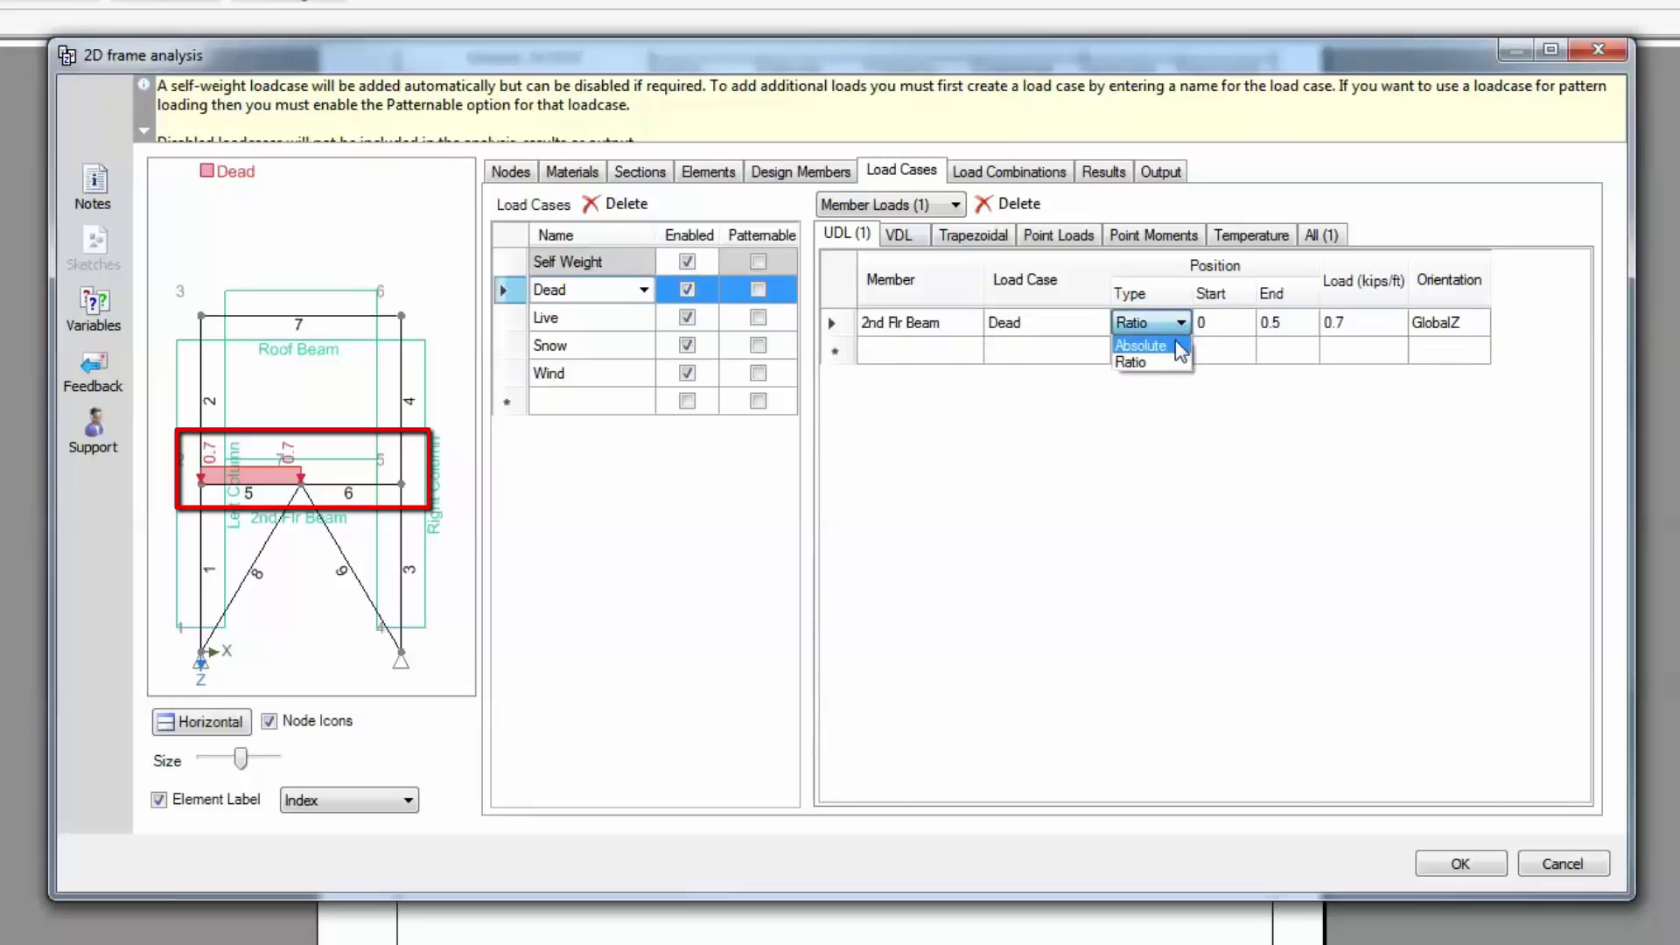
pyautogui.click(1141, 346)
pyautogui.click(1225, 323)
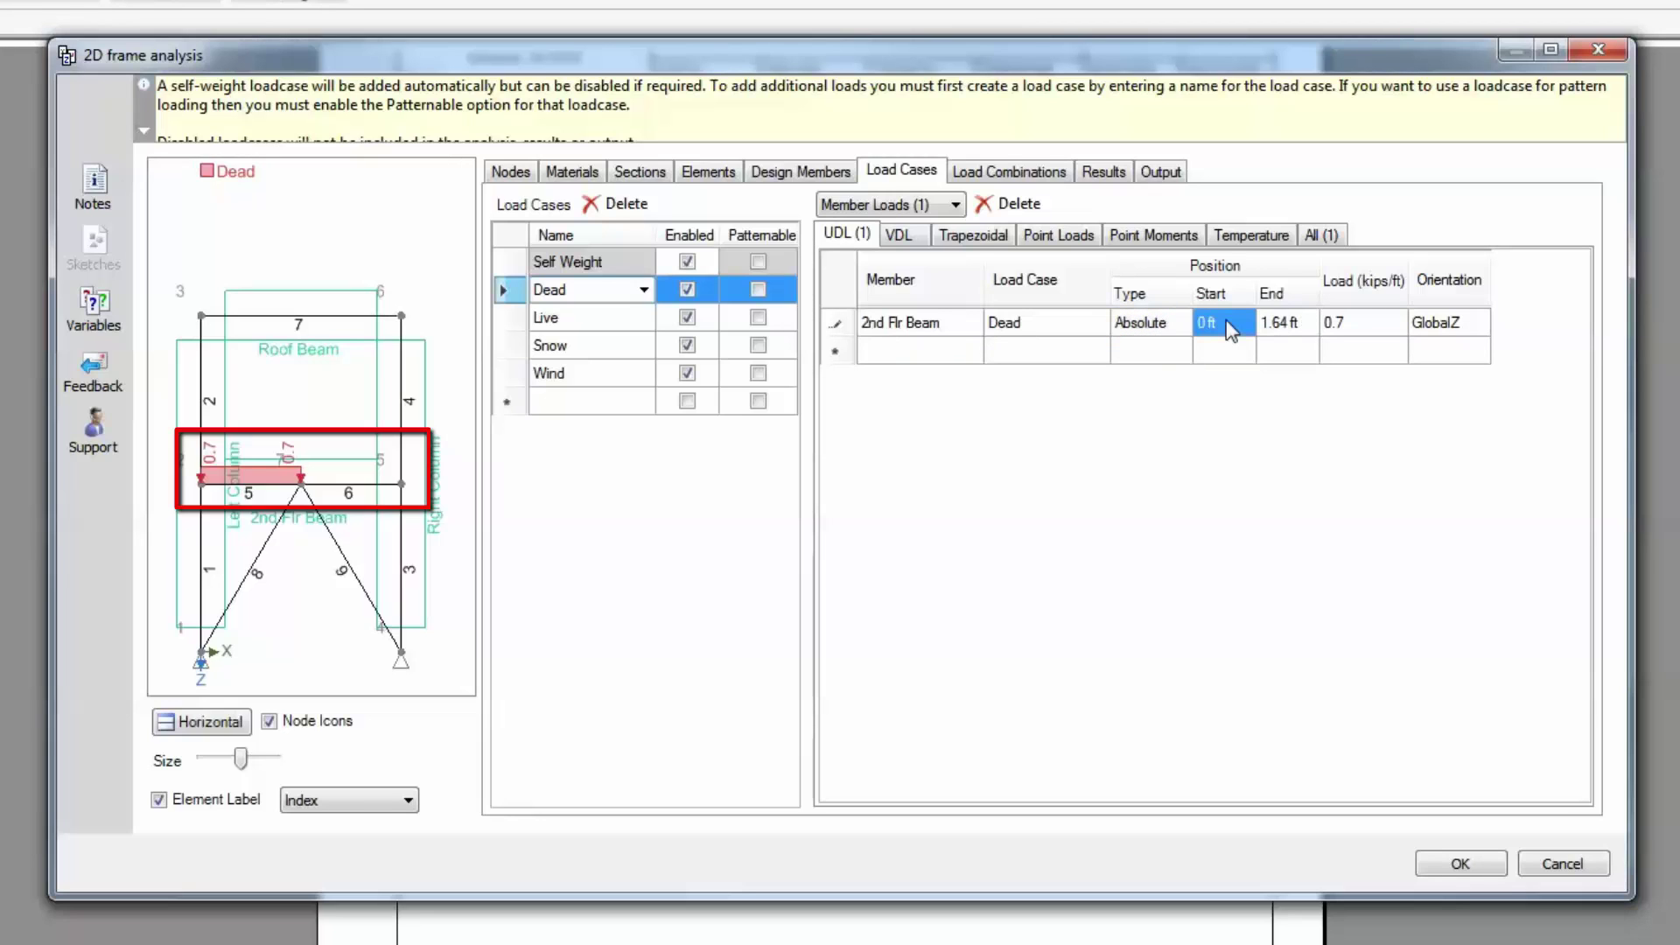
pyautogui.write('1')
pyautogui.click(1285, 322)
pyautogui.write('3')
pyautogui.click(1291, 355)
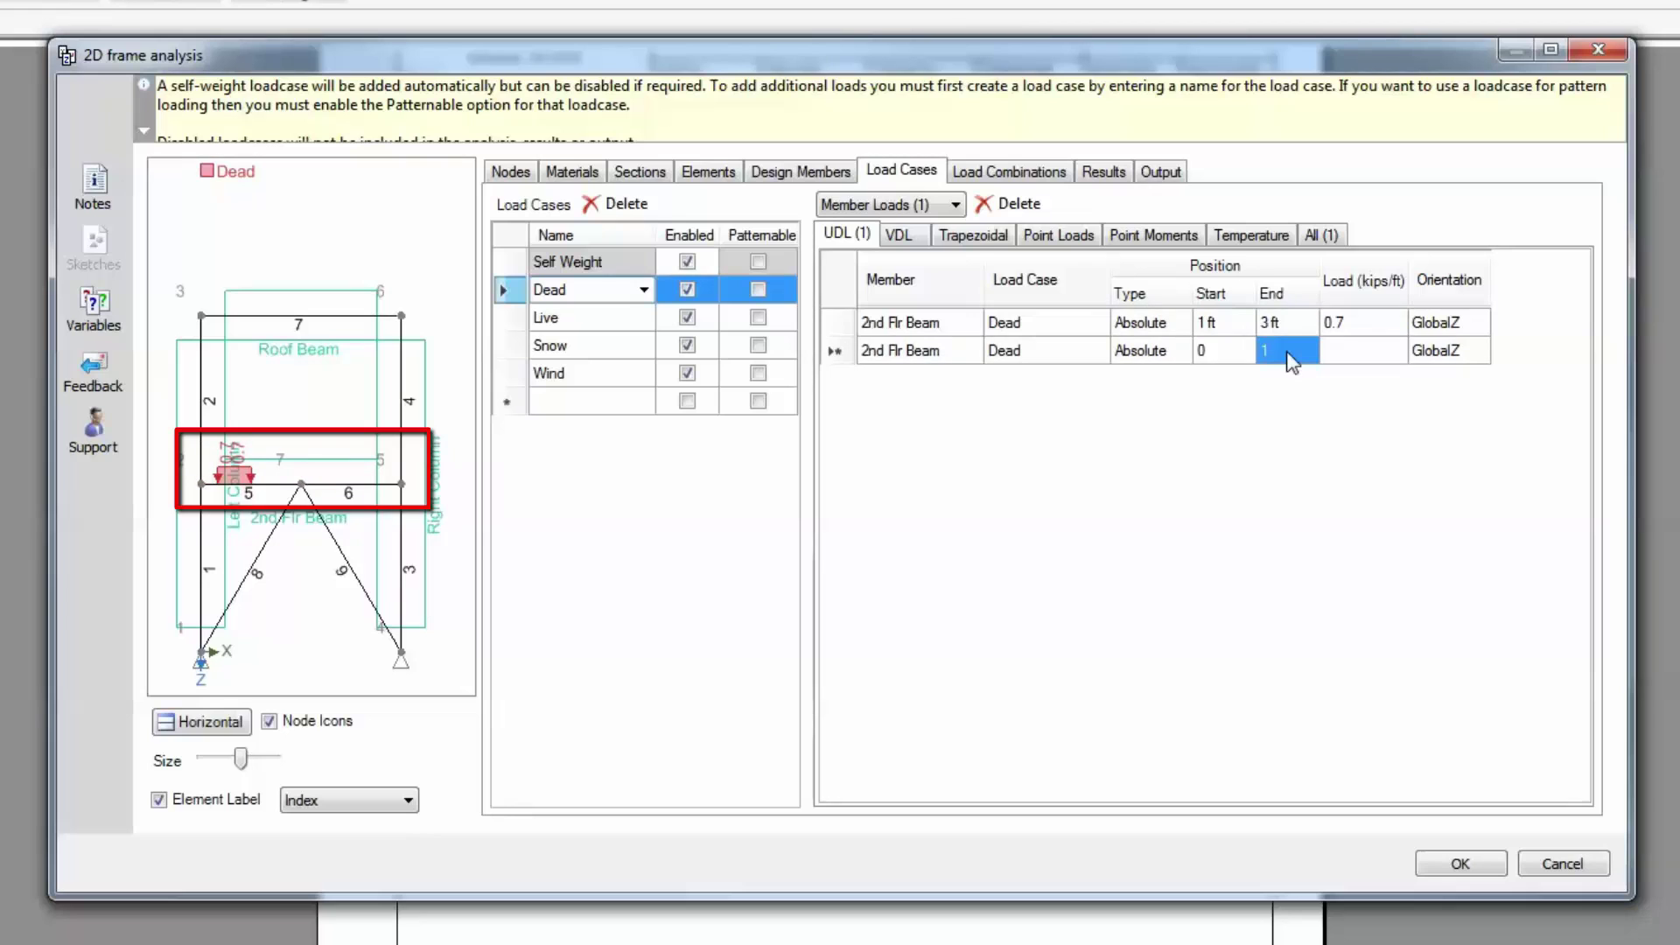
# Step: Switch the load to Ratio positions 0 to 1 and enter a 0.75 snow load on Roof Beam
pyautogui.click(1183, 330)
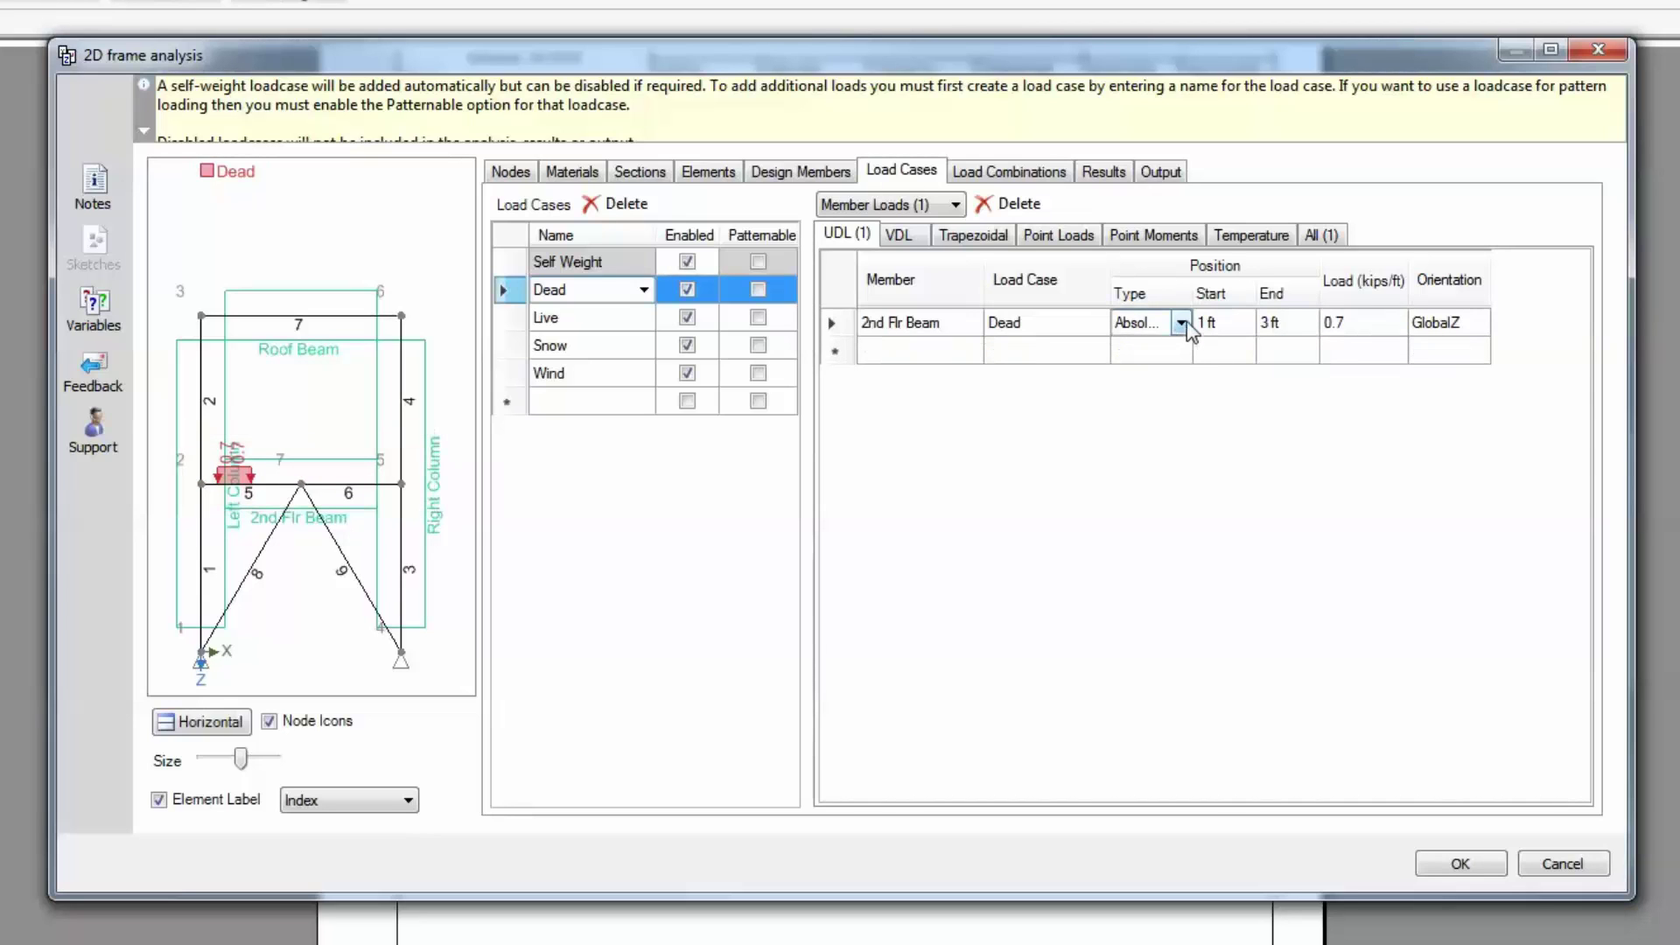
pyautogui.click(1181, 324)
pyautogui.click(1162, 359)
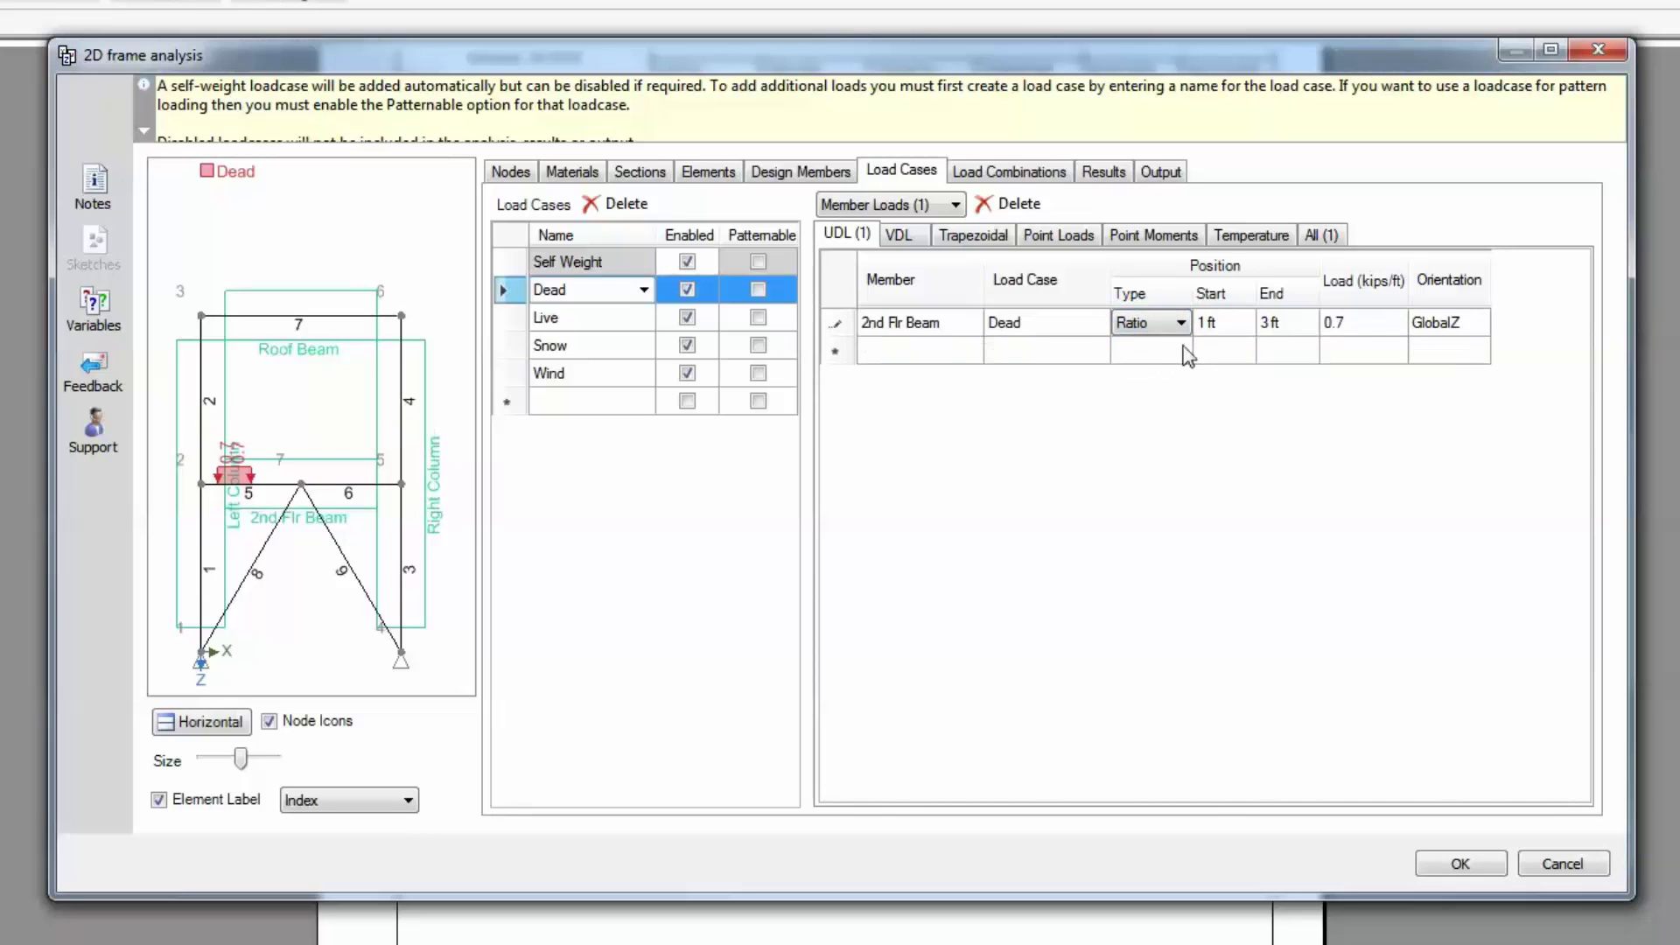
pyautogui.click(1235, 334)
pyautogui.write('0')
pyautogui.click(1282, 331)
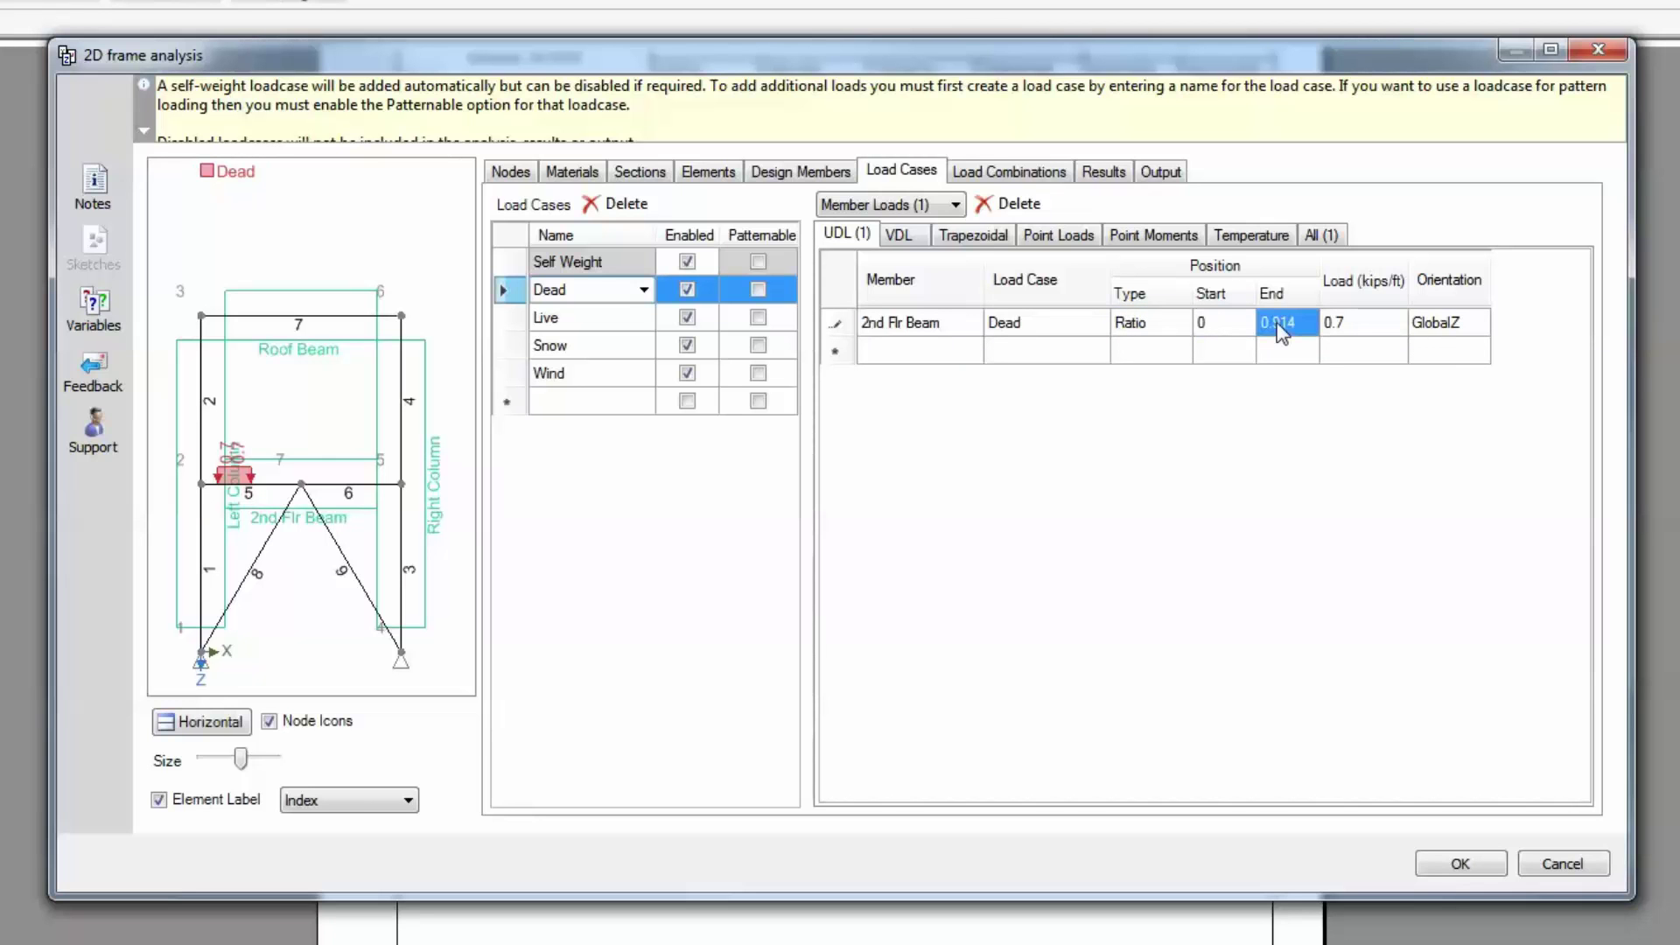
pyautogui.write('1')
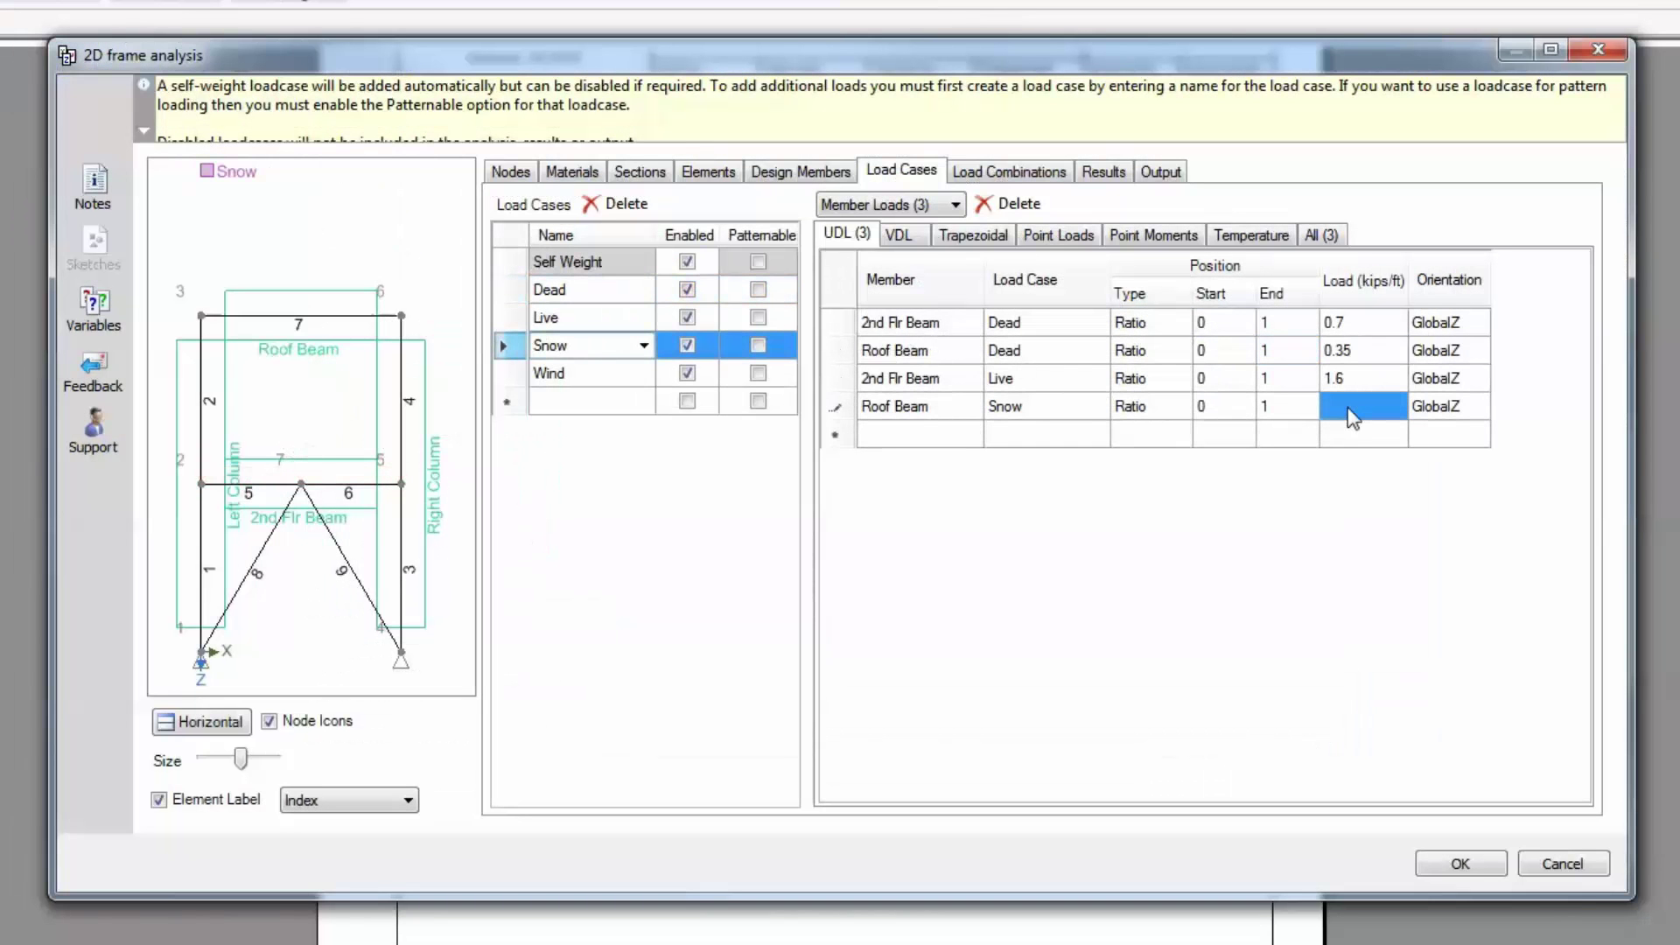
pyautogui.write('0.75')
pyautogui.click(1345, 438)
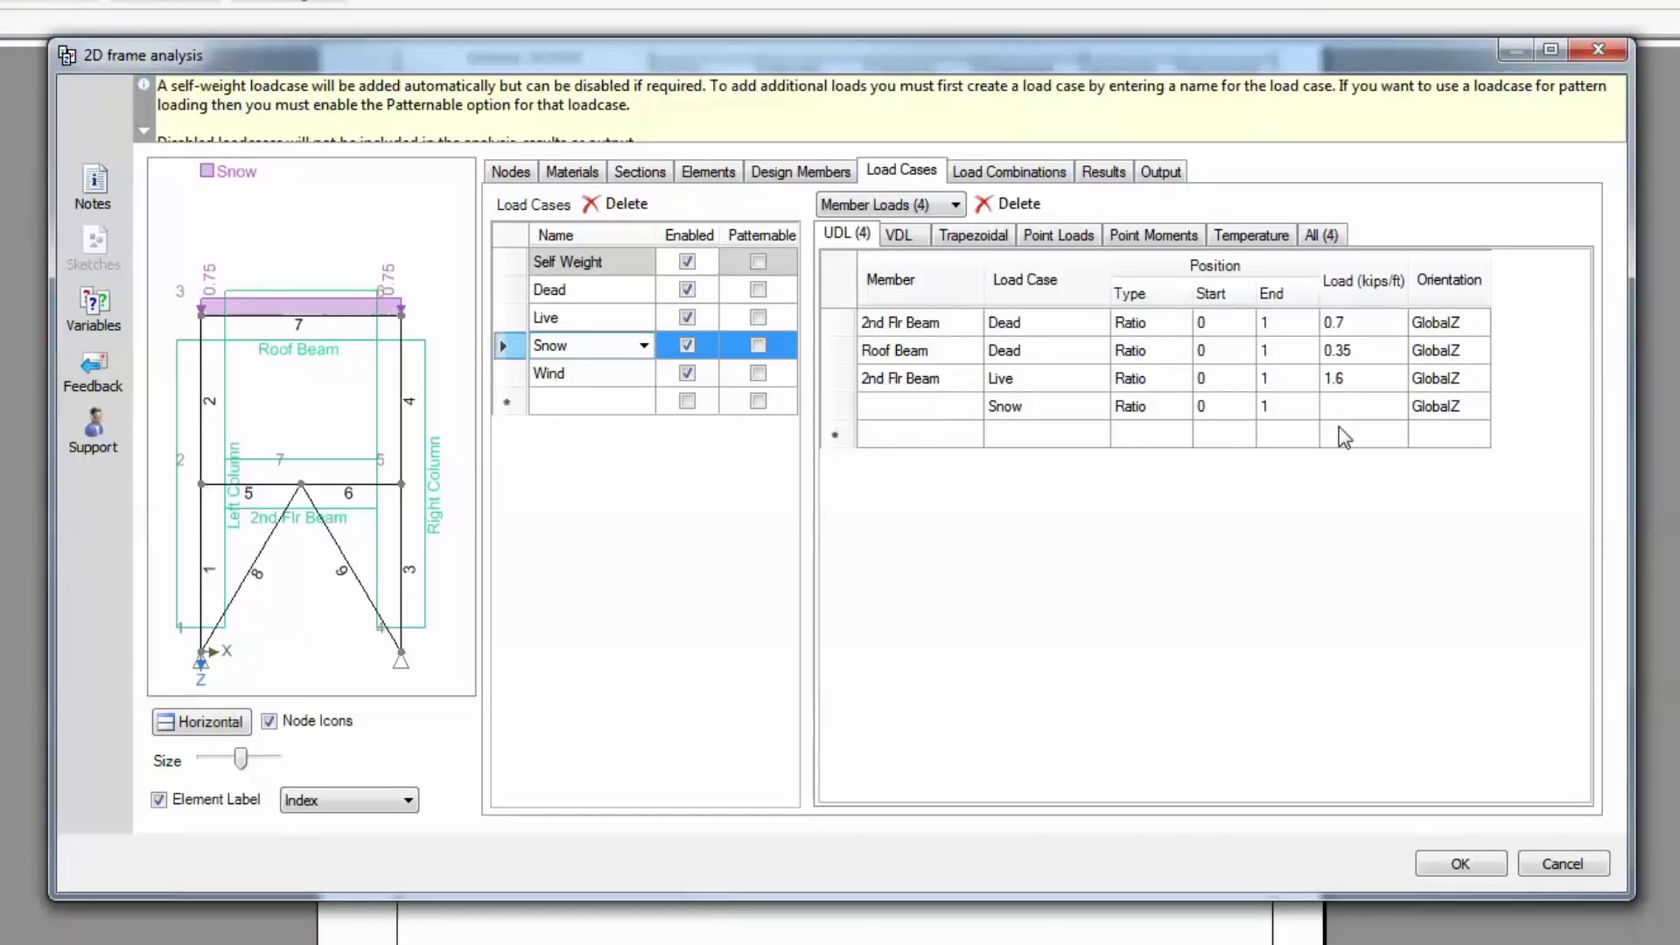
# Step: For the Wind case, switch to Node Loads and add a 3 kip X force at node 3
pyautogui.click(498, 374)
pyautogui.click(882, 205)
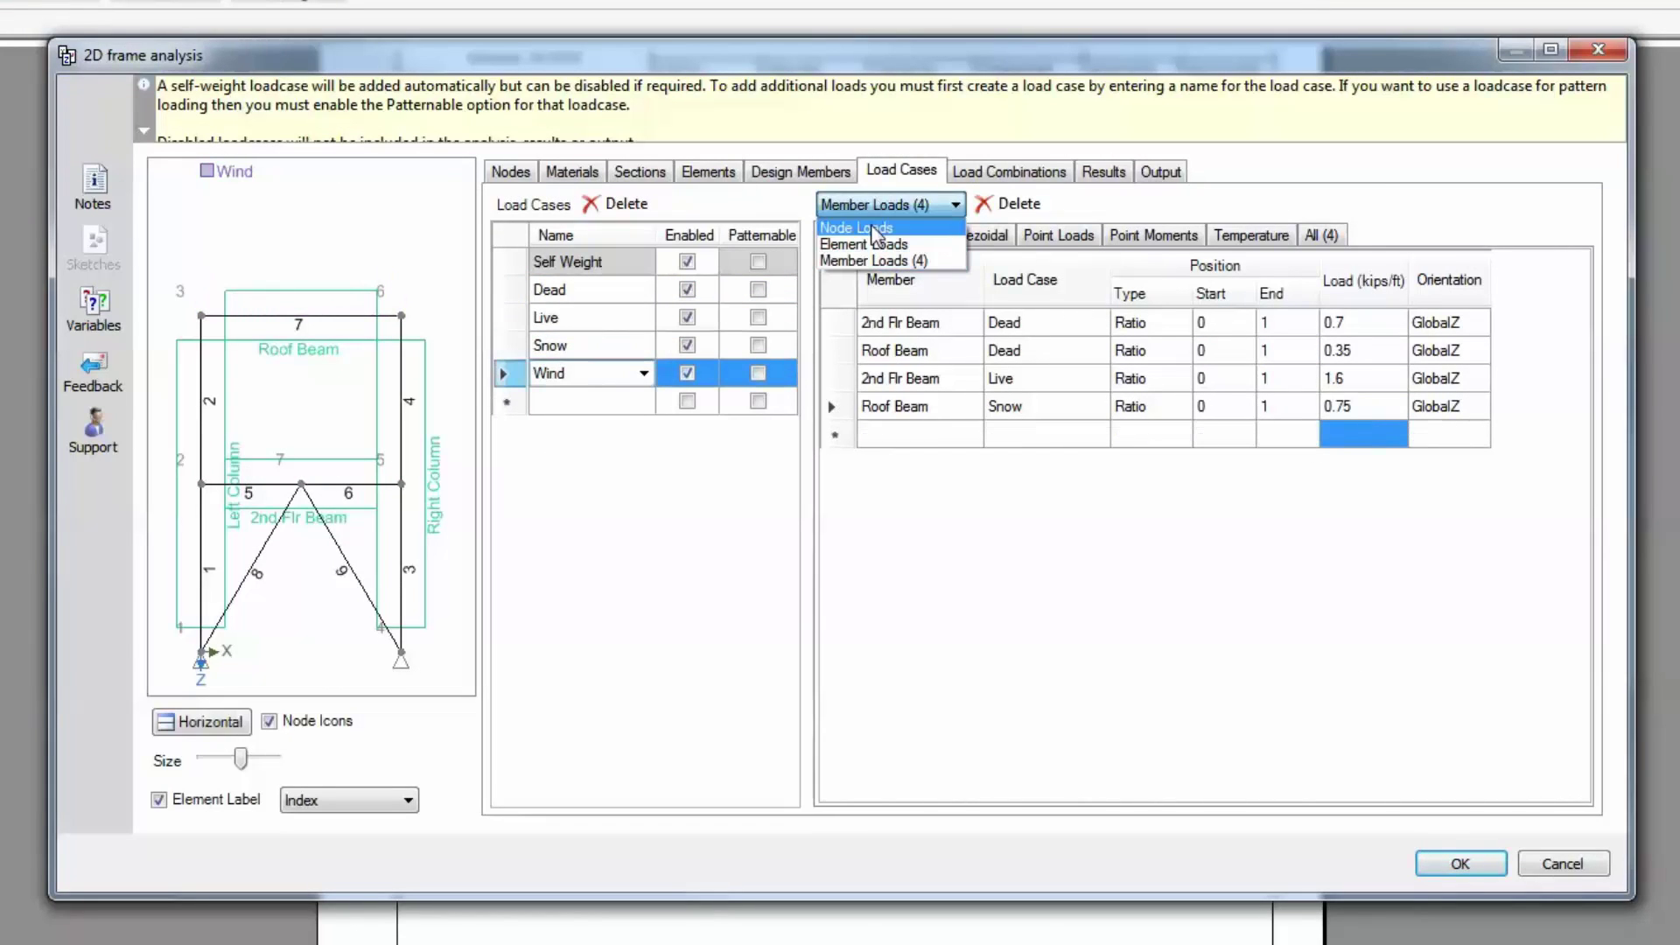
pyautogui.click(869, 217)
pyautogui.click(890, 324)
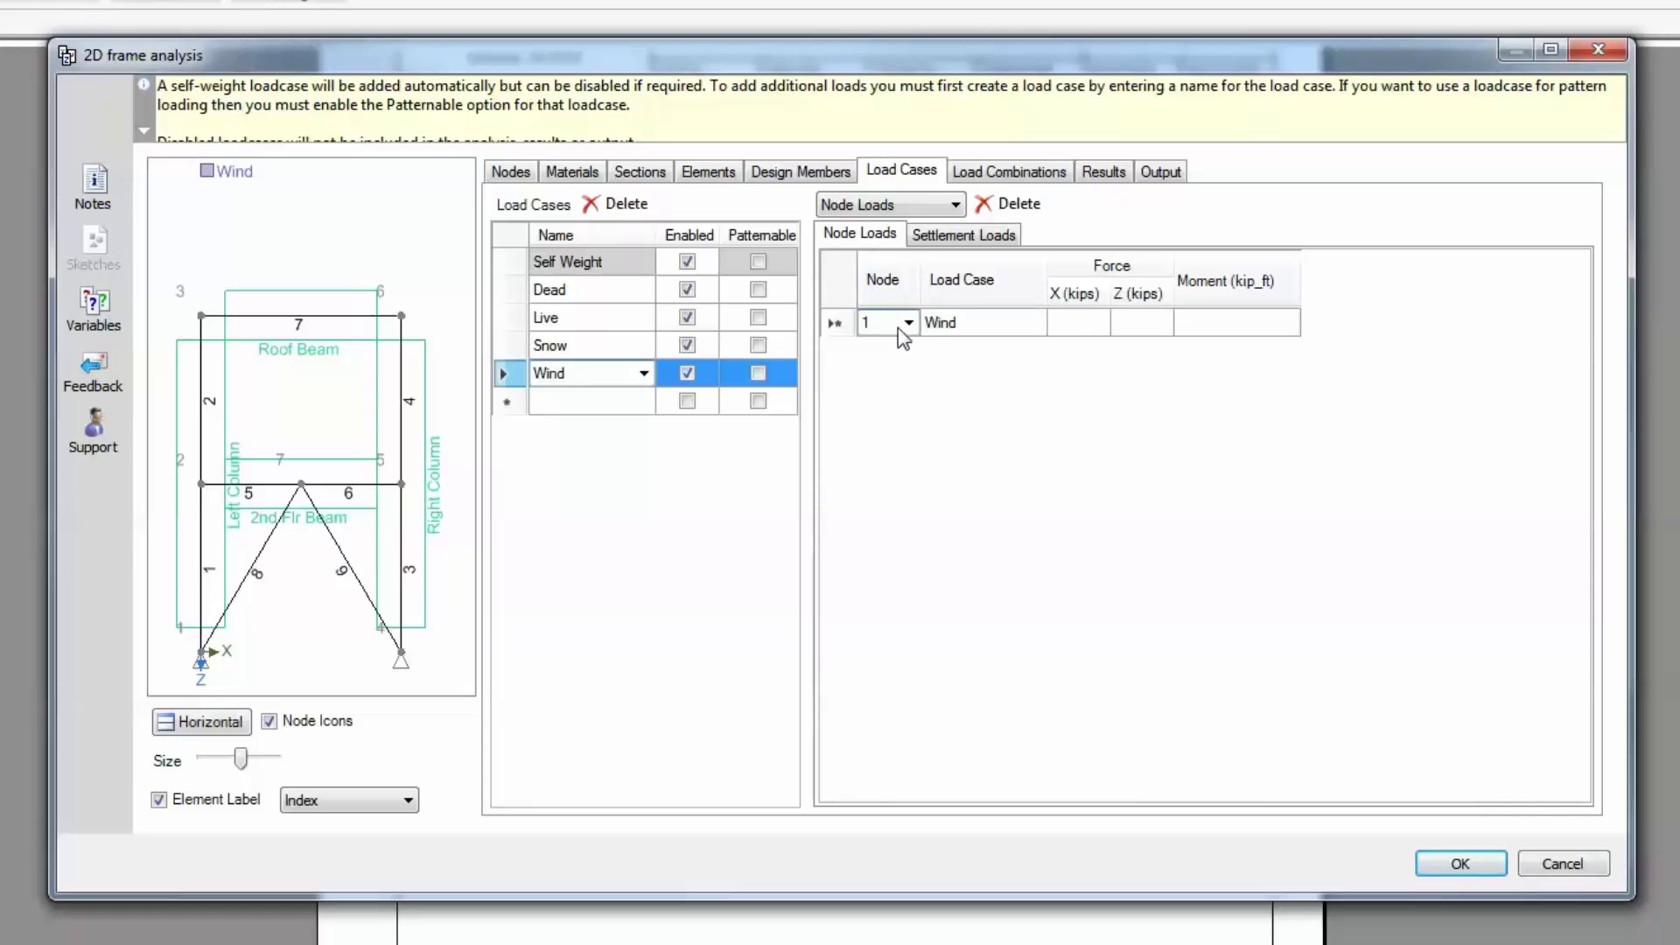
pyautogui.click(907, 323)
pyautogui.click(899, 378)
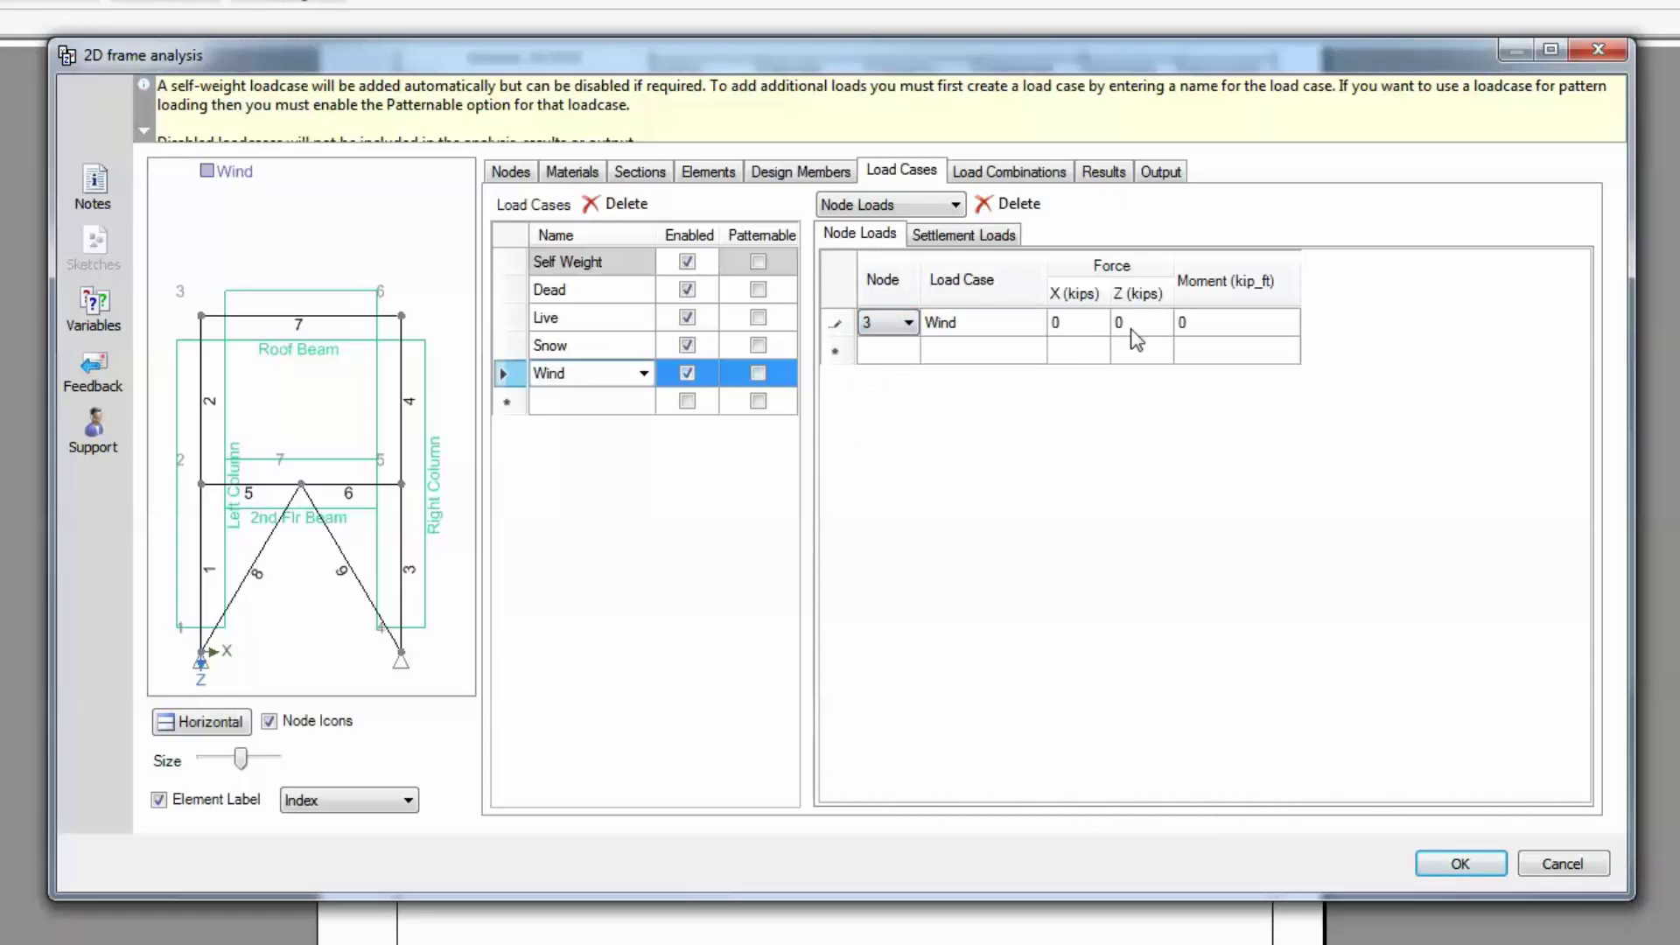
pyautogui.click(1085, 329)
pyautogui.write('3')
pyautogui.click(914, 350)
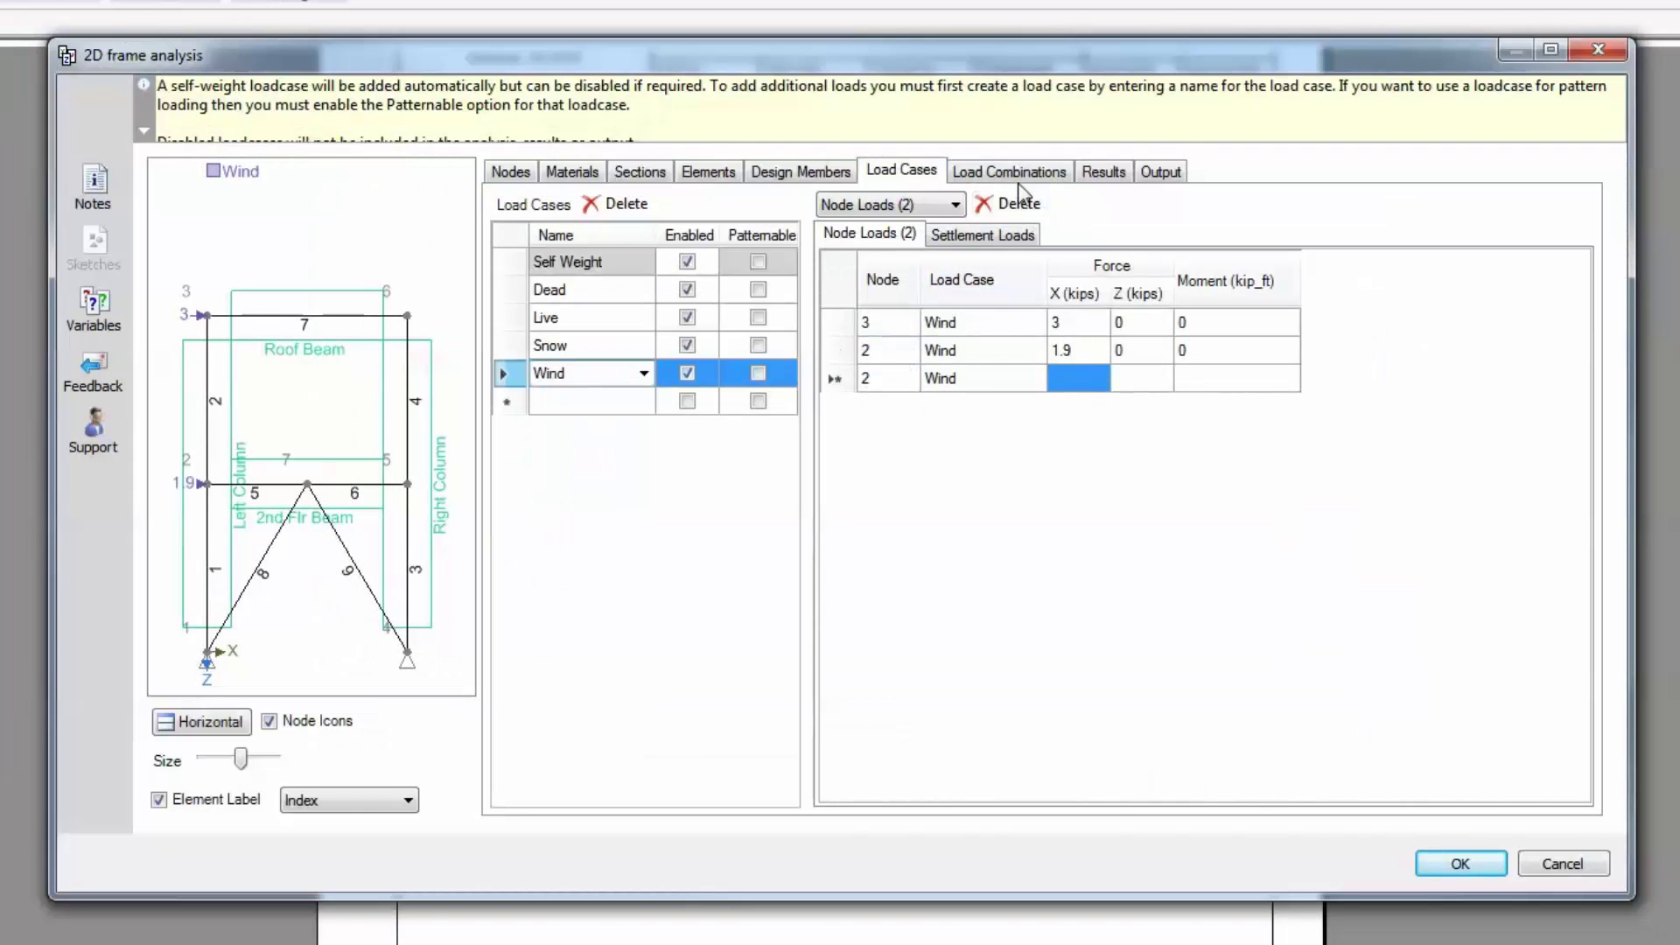
# Step: Show the Load Combinations tab with its empty combinations table
pyautogui.click(1046, 181)
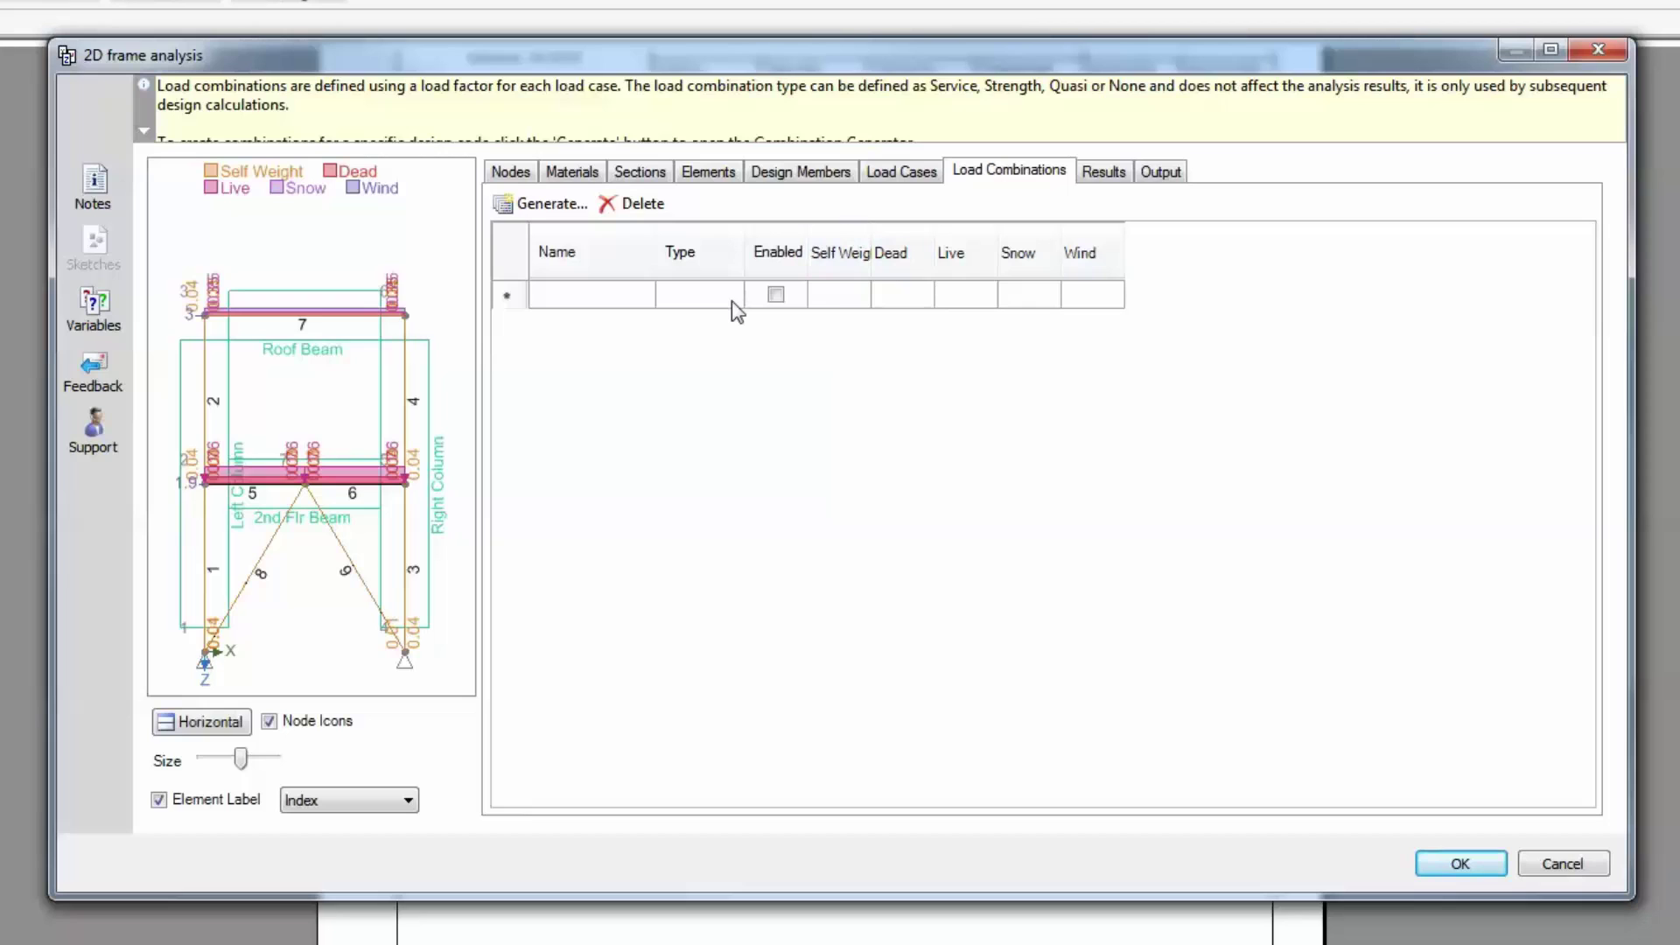
# Step: Generate ASCE 7 - LRFD load combinations, keeping the default selection, and add them to the model
pyautogui.click(547, 205)
pyautogui.click(549, 160)
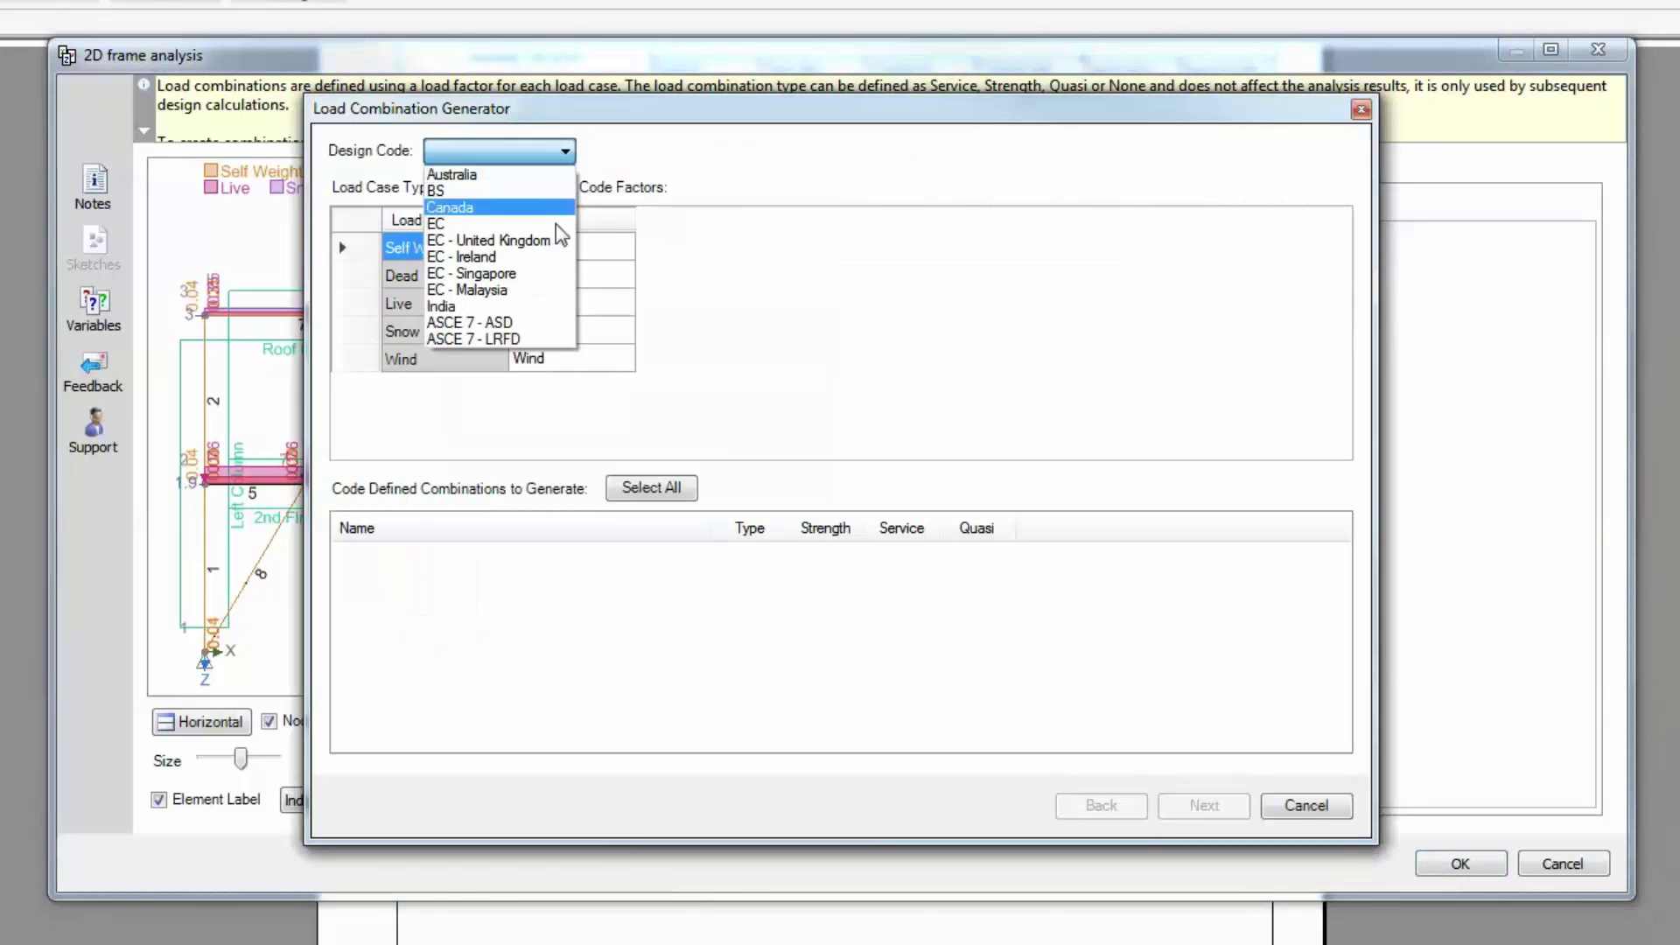
pyautogui.click(558, 338)
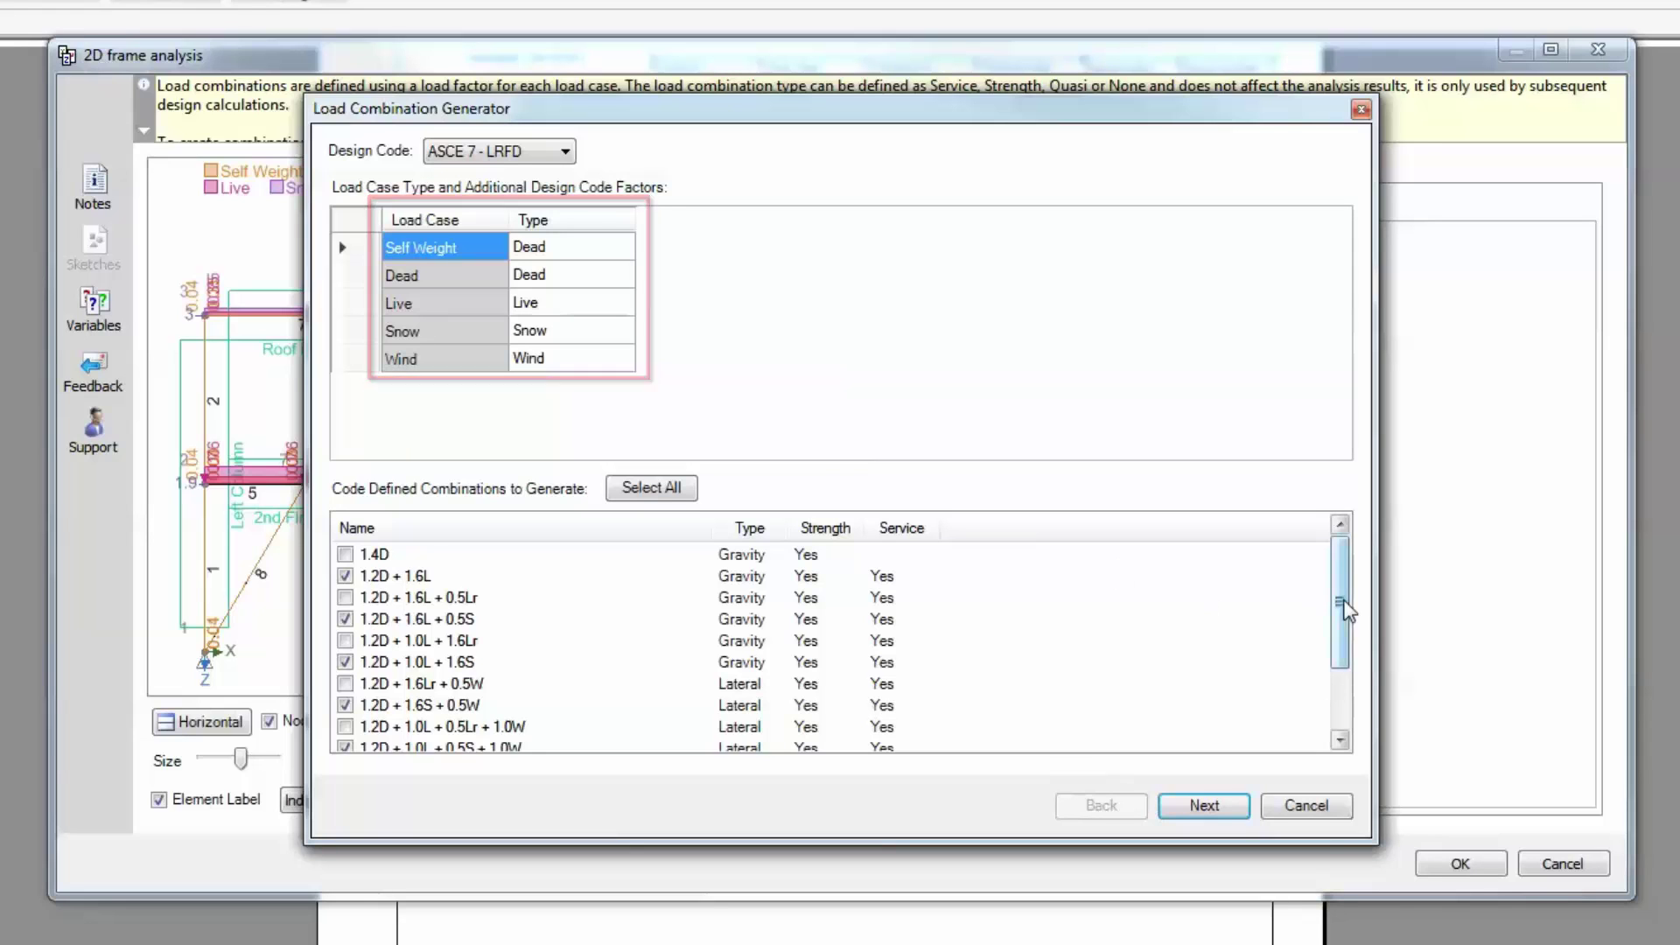
pyautogui.moveTo(1344, 608); pyautogui.dragTo(1332, 673)
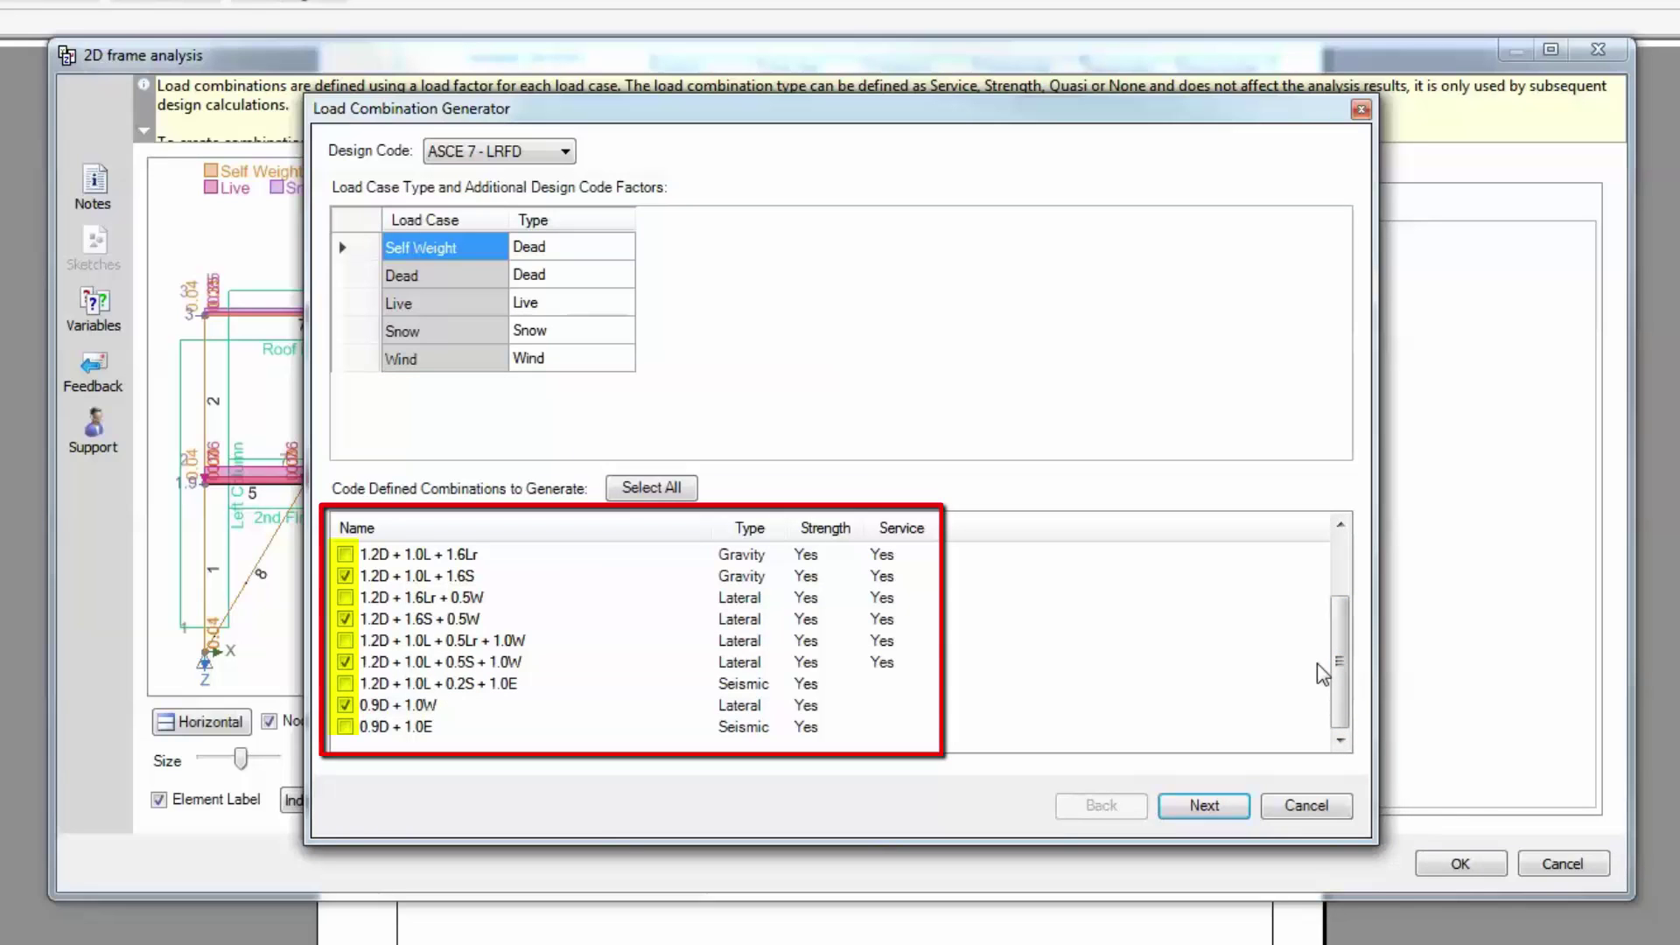
pyautogui.click(1192, 806)
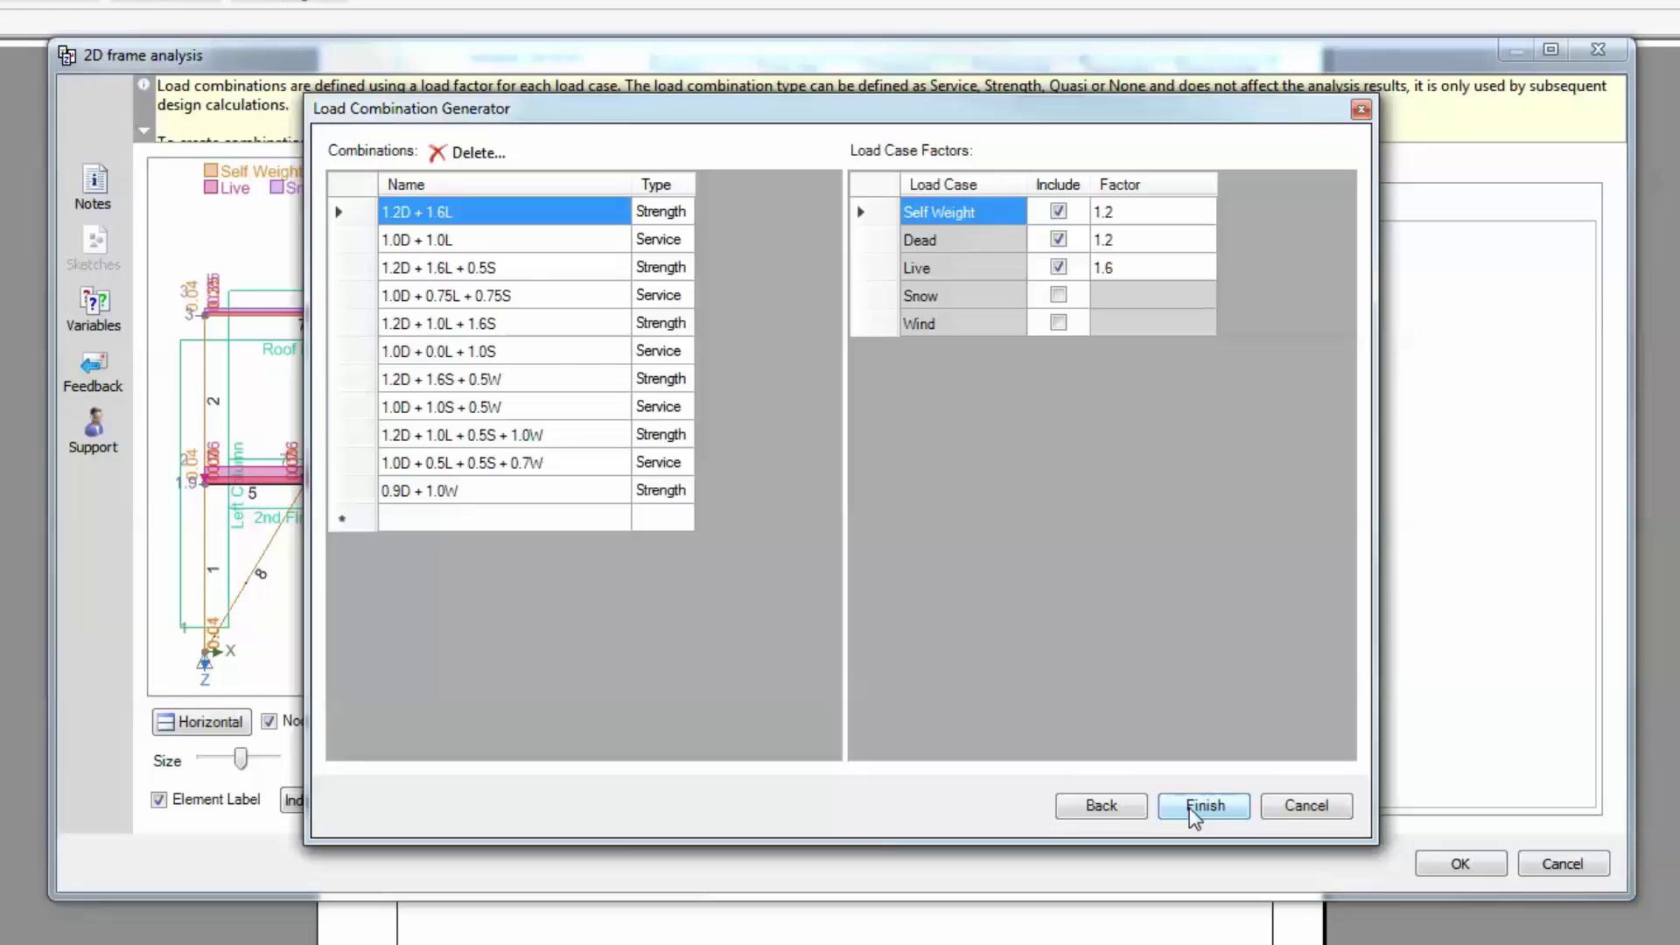
pyautogui.click(1190, 809)
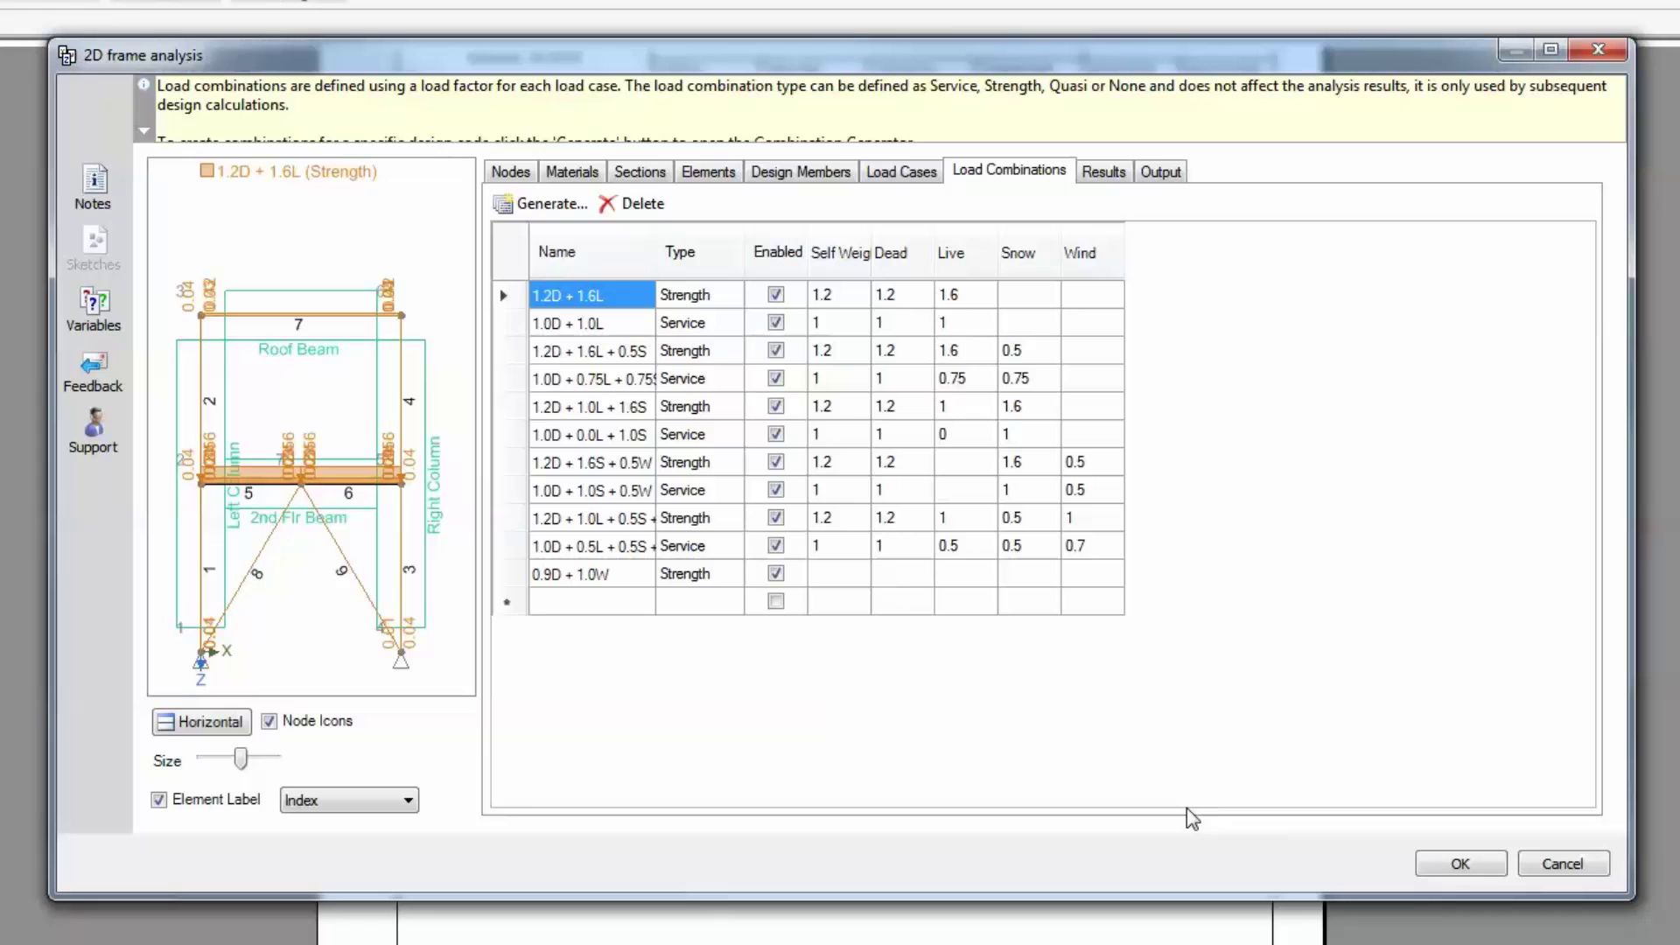
# Step: Switch to the Results tab to analyse the frame and display reactions, deflections and moments
pyautogui.click(1109, 171)
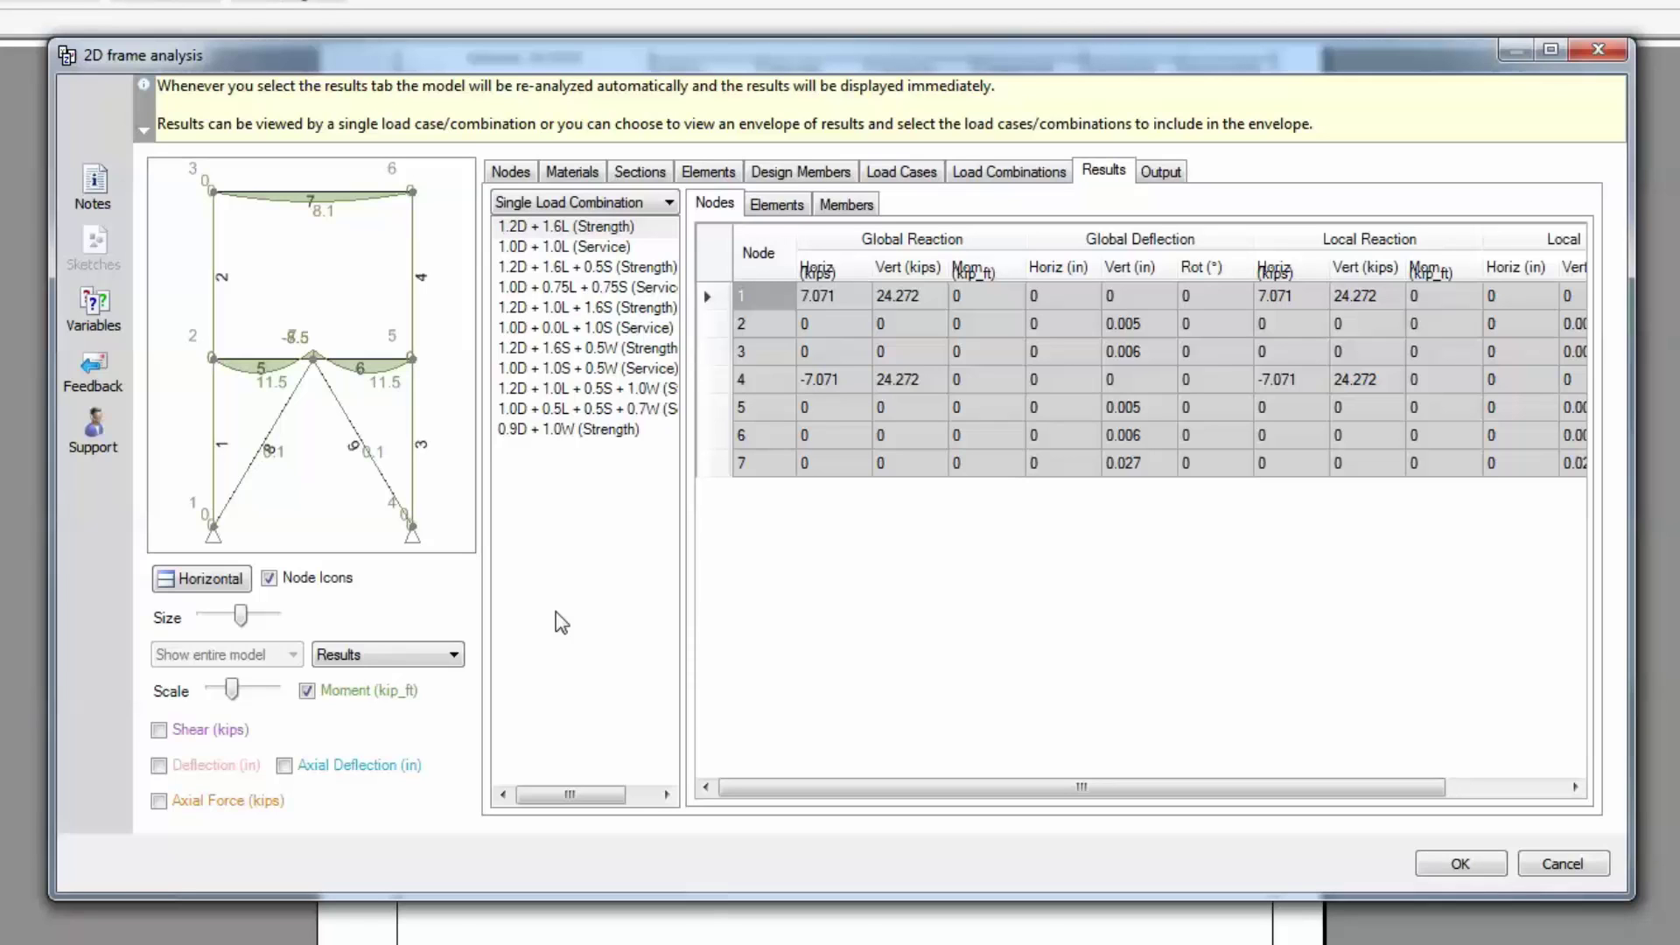
# Step: Show a load combination envelope of four snow/wind combinations with the shear diagram
pyautogui.click(608, 204)
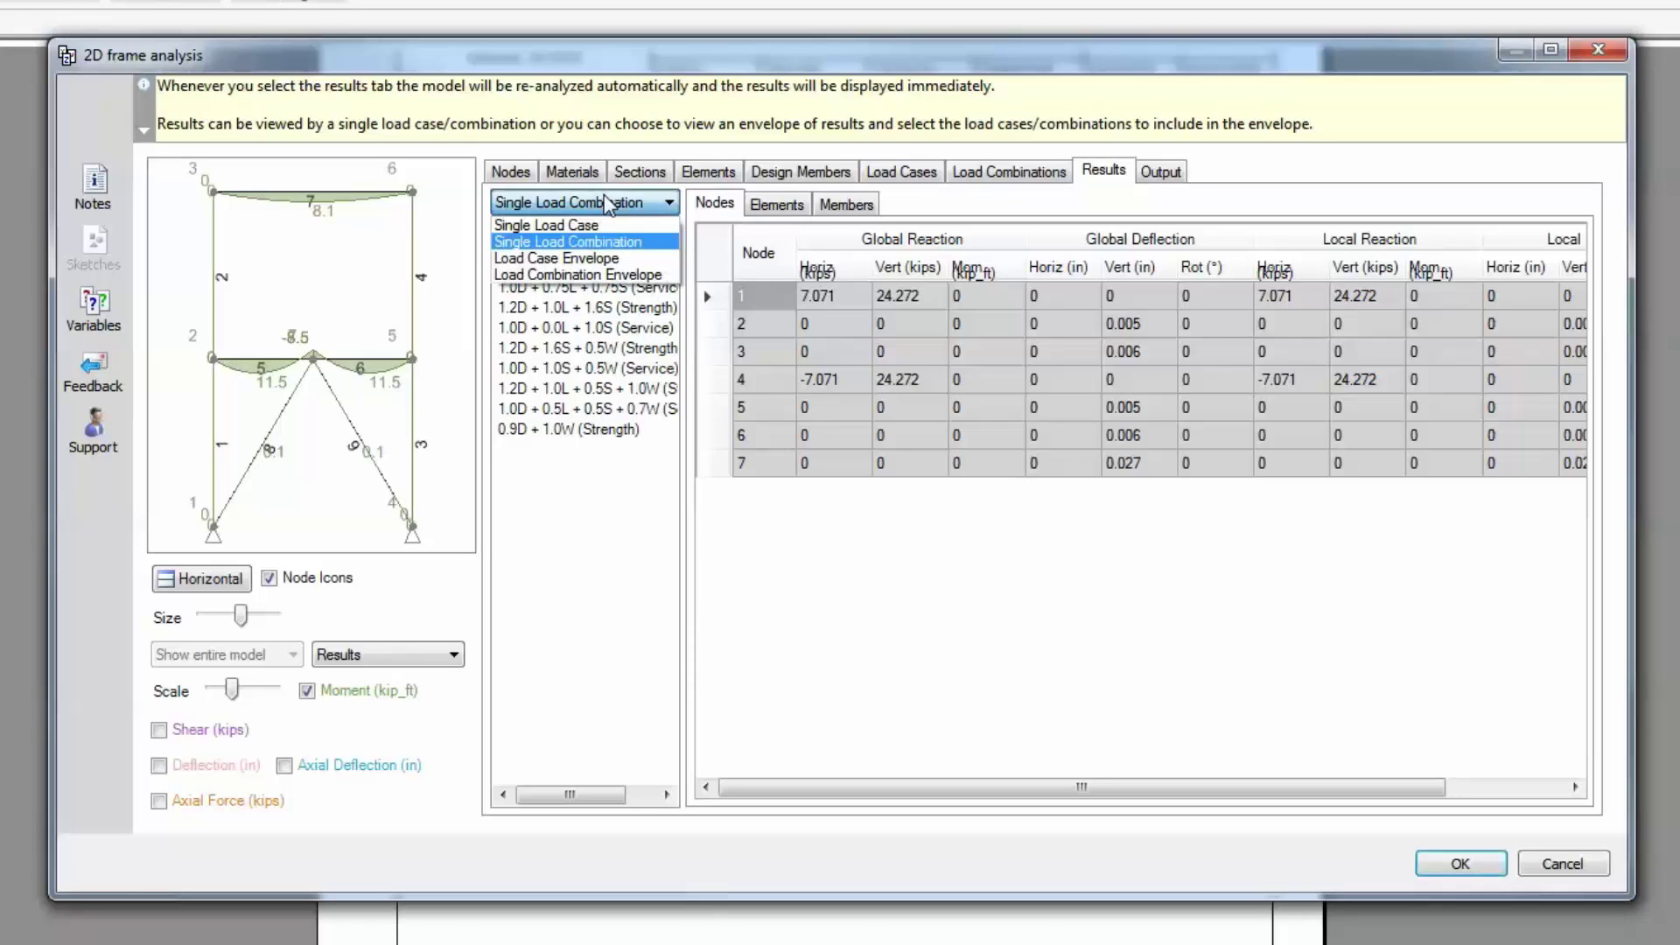
pyautogui.click(610, 275)
pyautogui.click(530, 268)
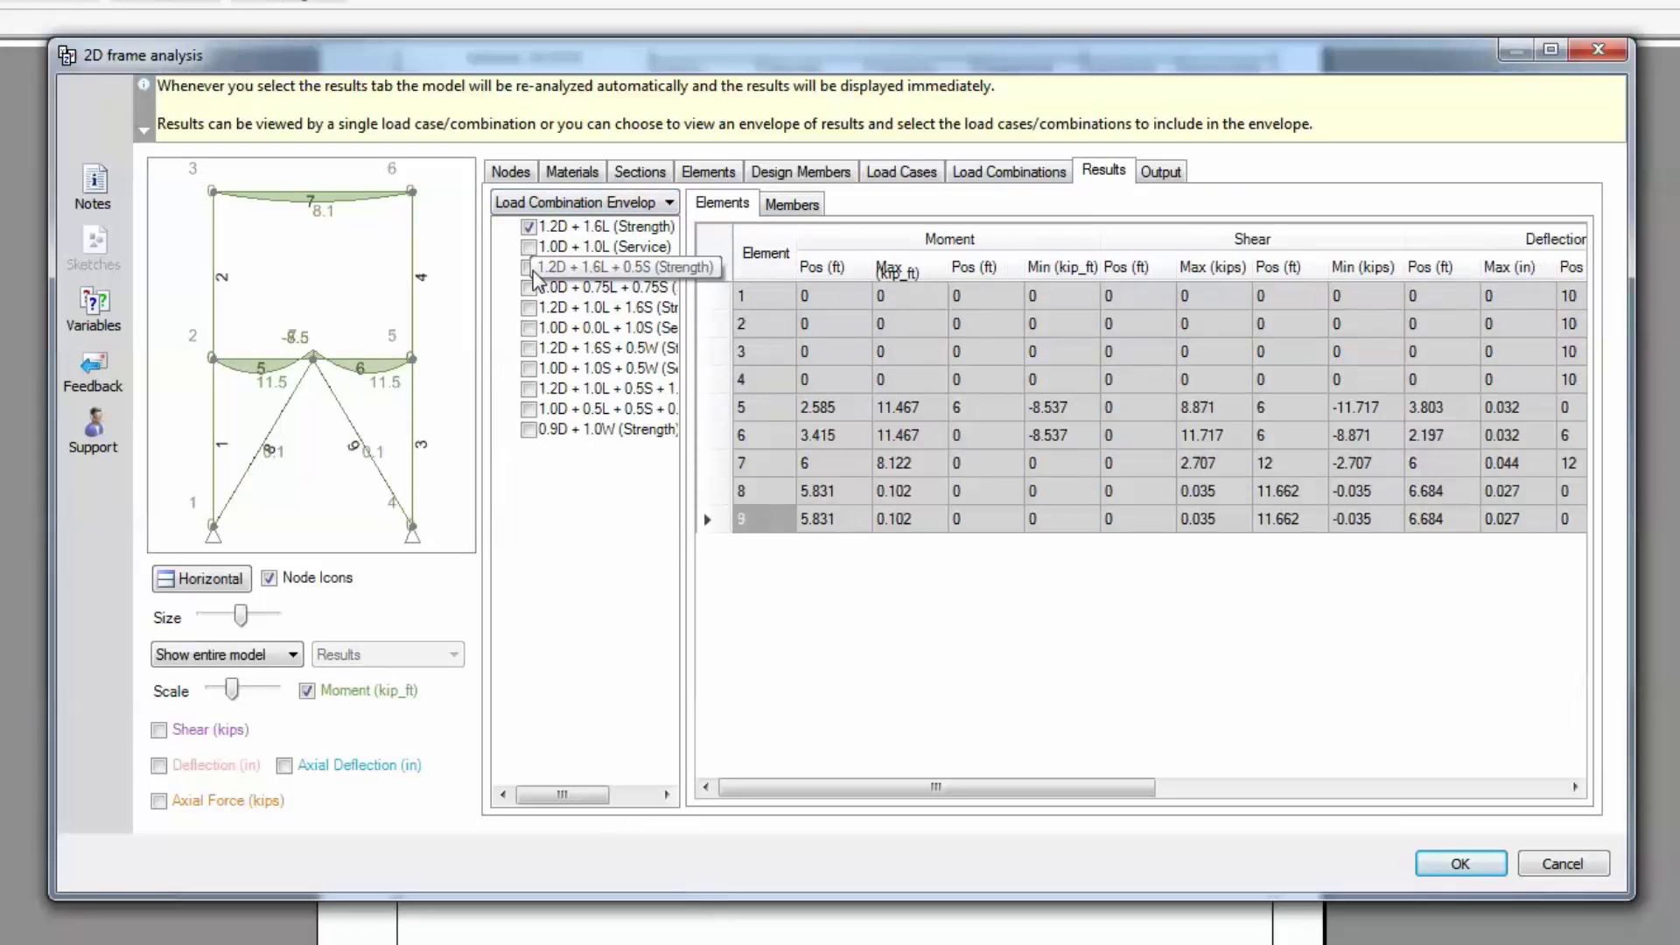
pyautogui.click(528, 308)
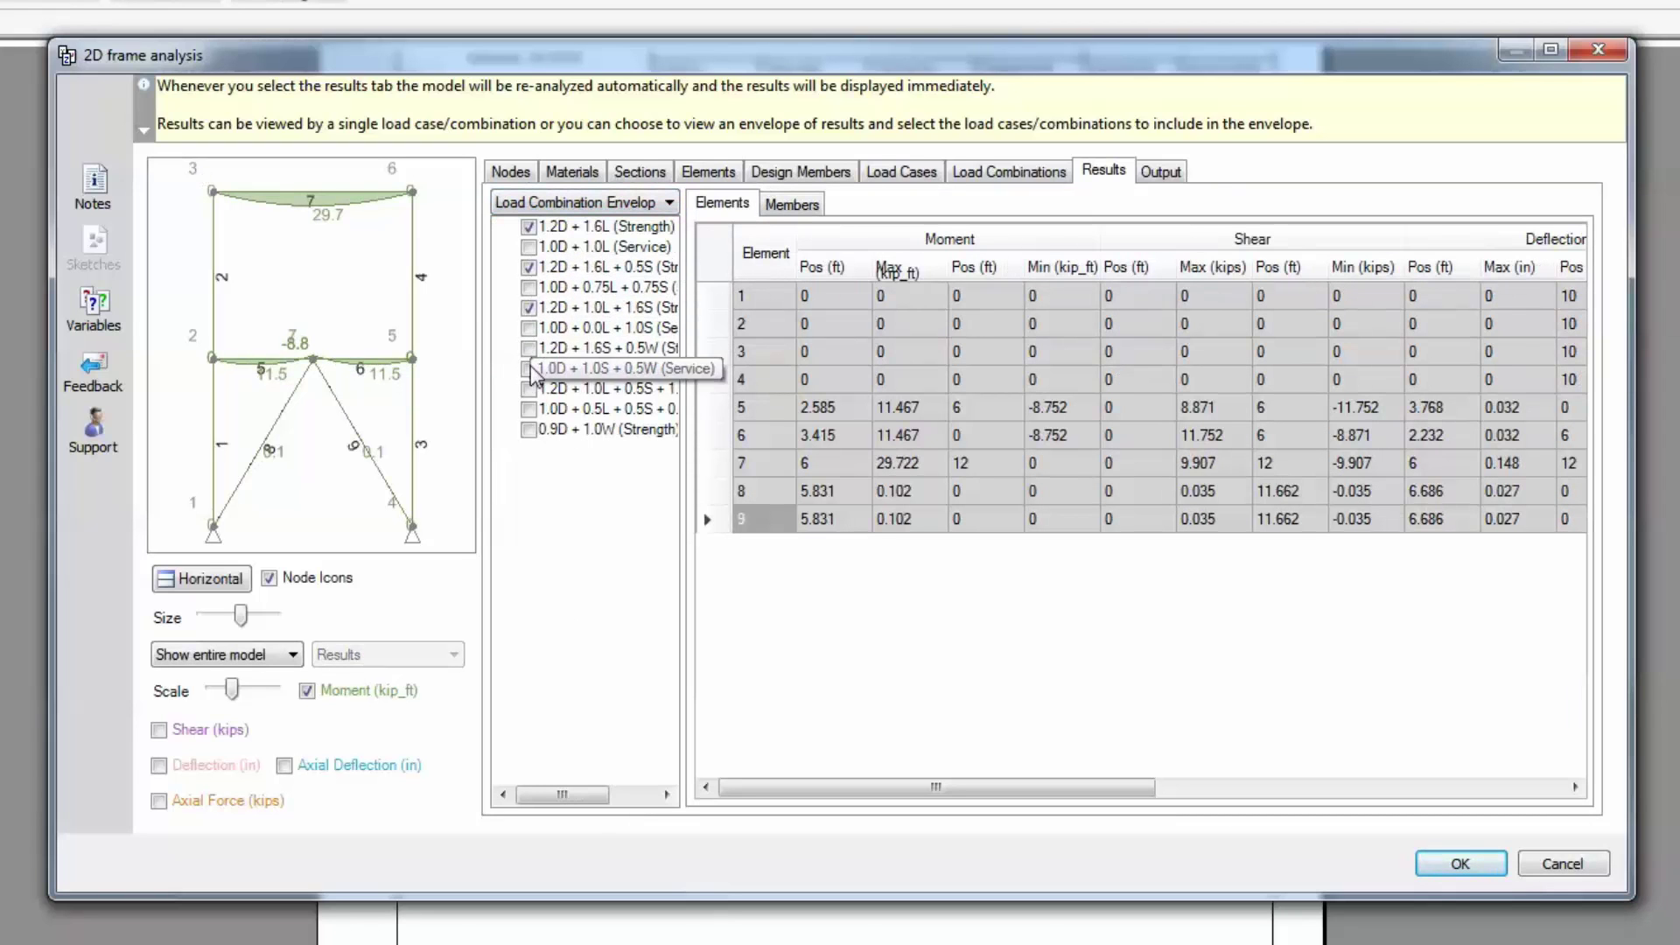
pyautogui.click(528, 349)
pyautogui.click(529, 408)
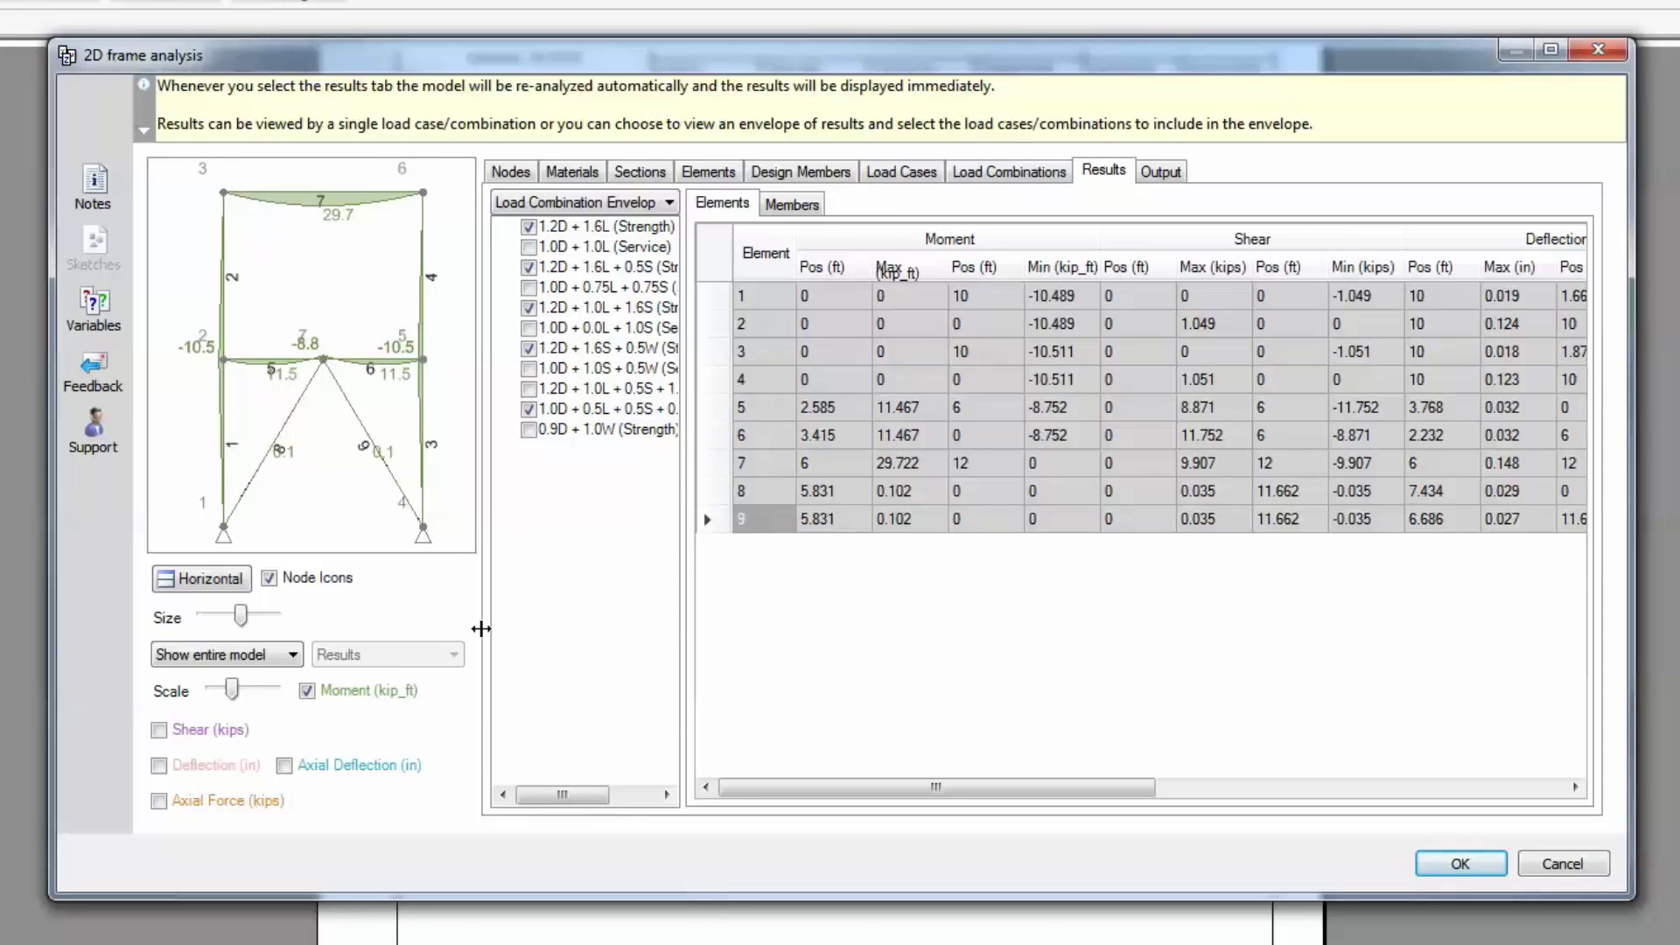
pyautogui.click(156, 733)
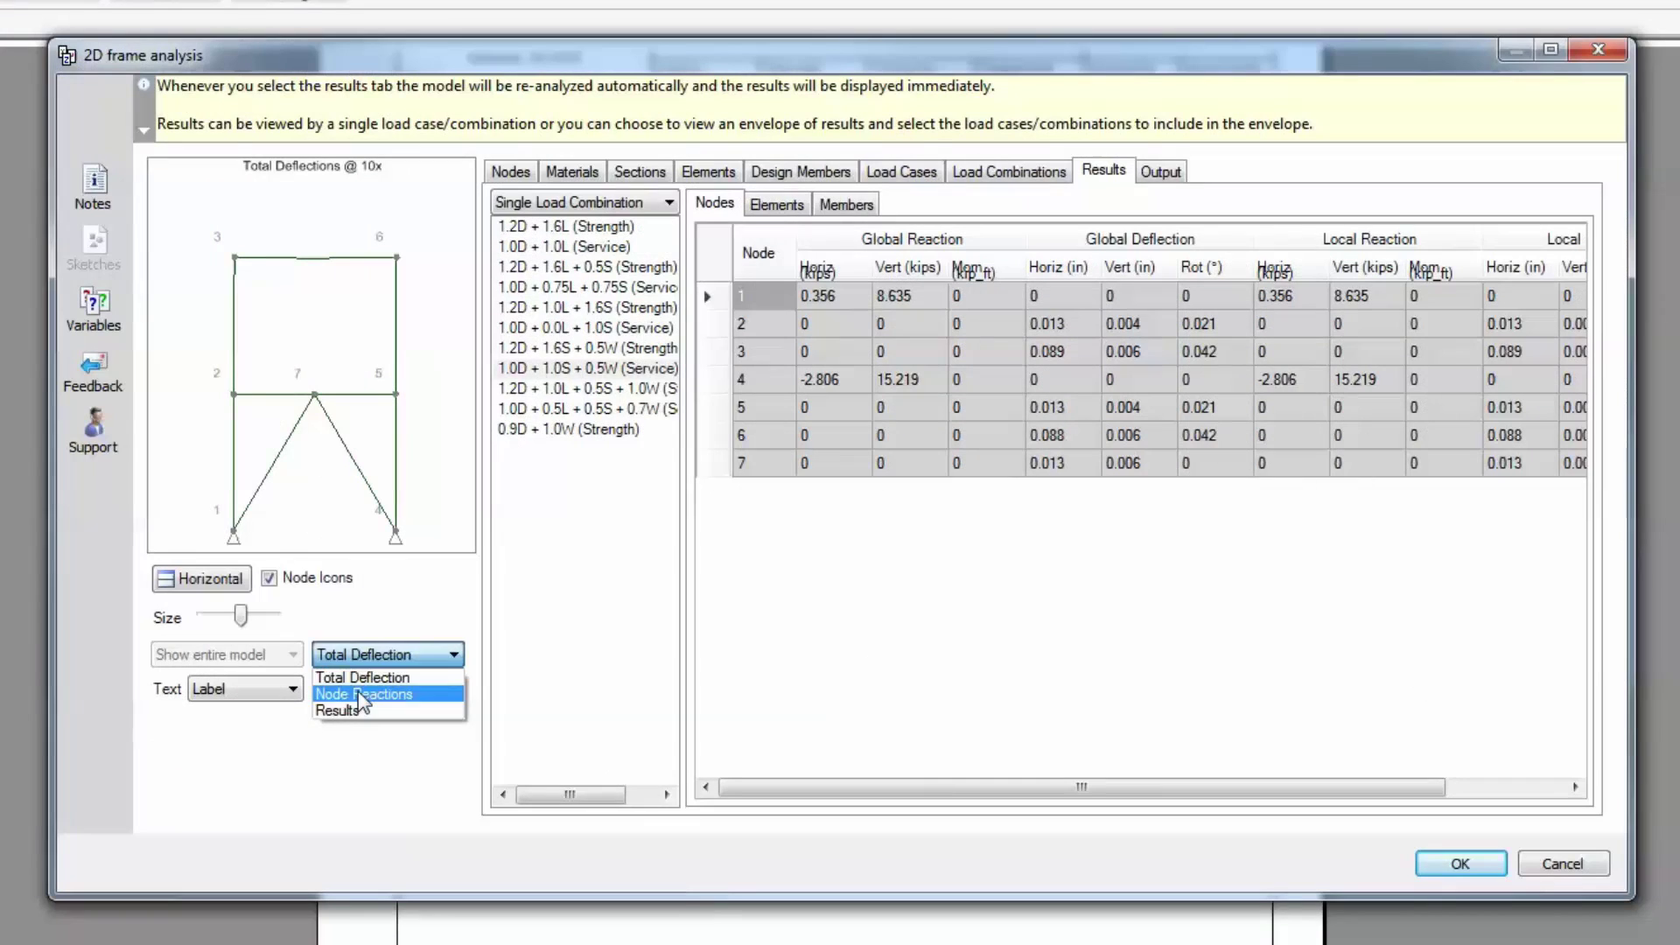
# Step: Keep the total deflection diagram and label it with Local Horizontal values
pyautogui.click(362, 677)
pyautogui.click(282, 689)
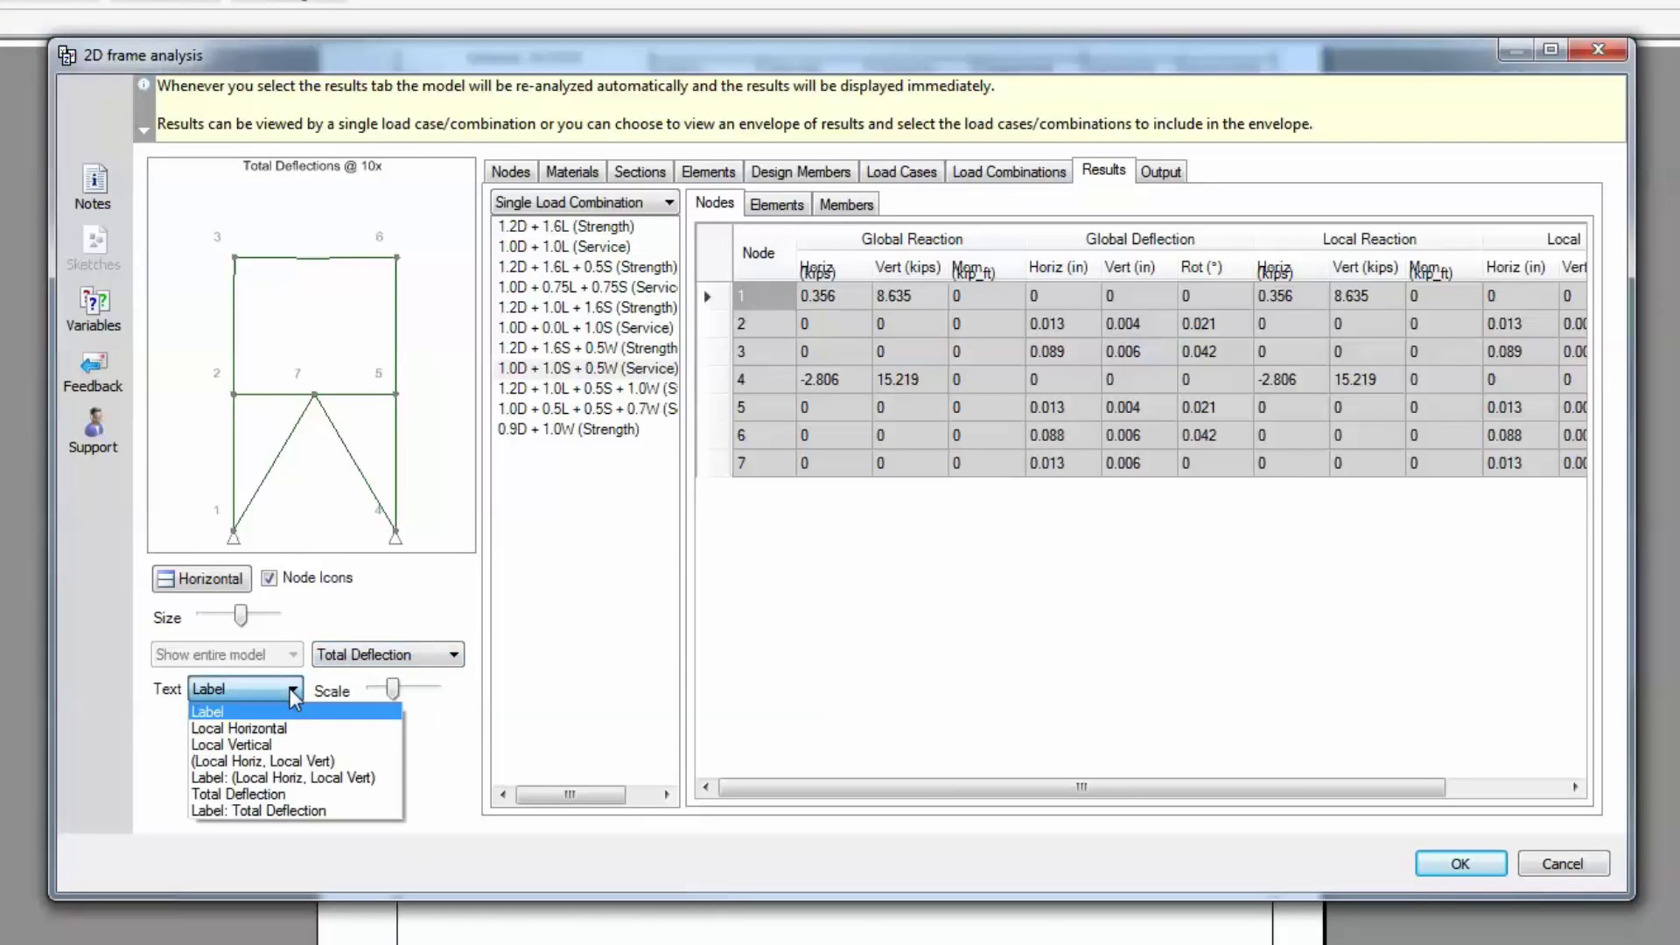
pyautogui.click(289, 732)
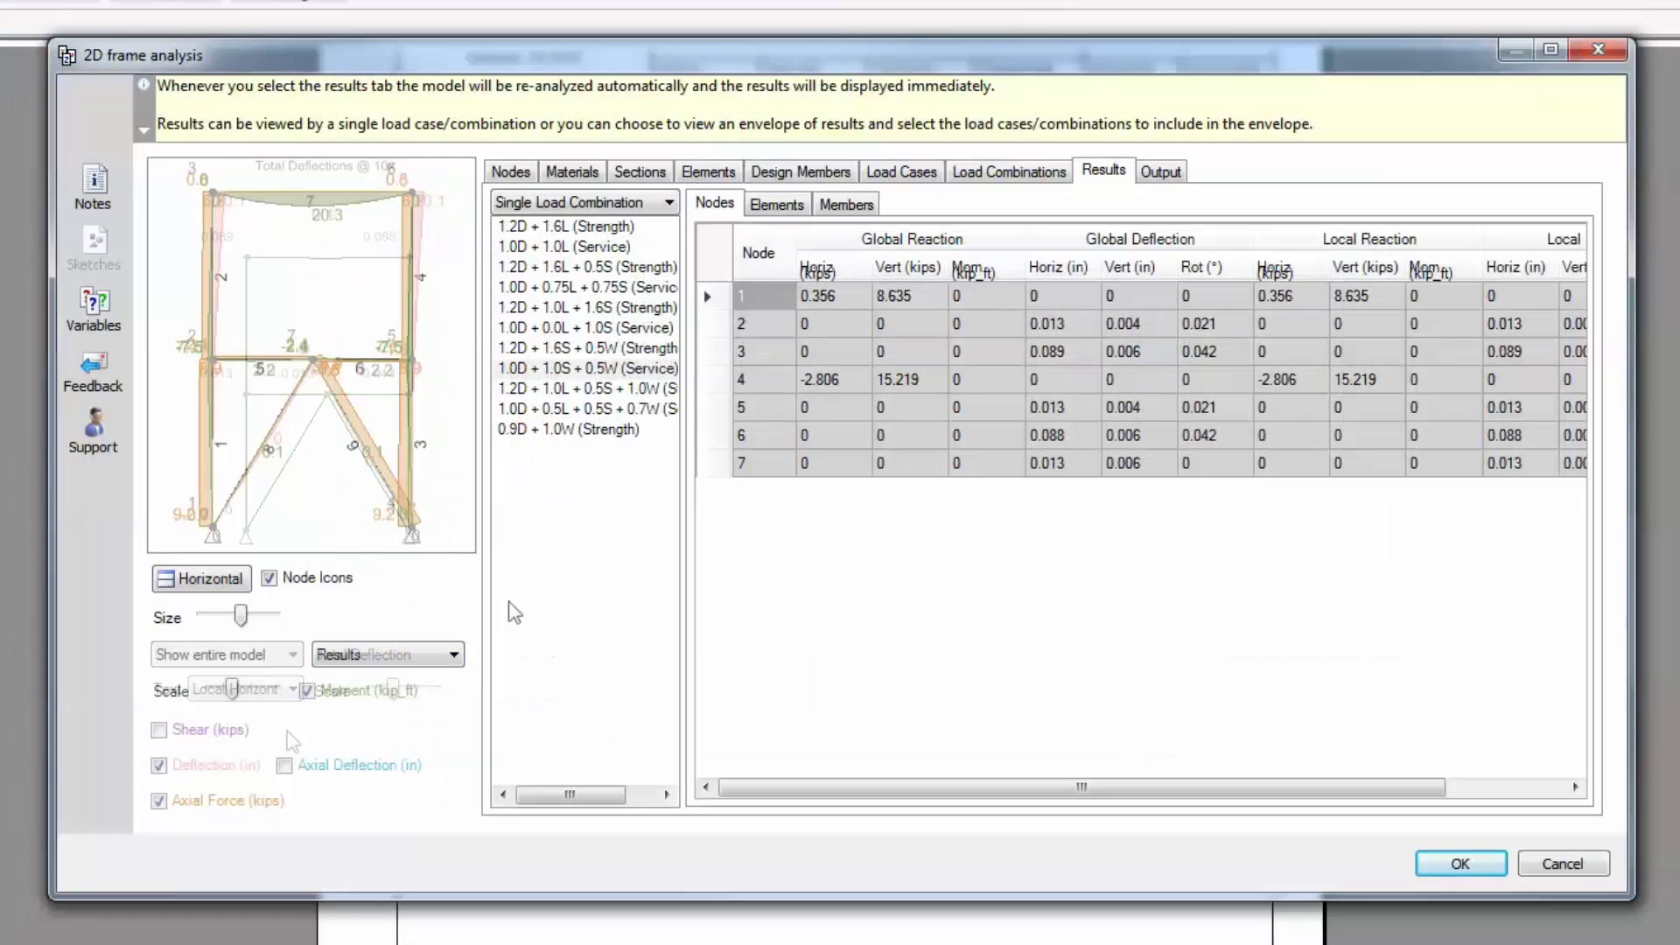
# Step: Show member results with only the 2nd Flr Beam in an enlarged diagram
pyautogui.click(846, 204)
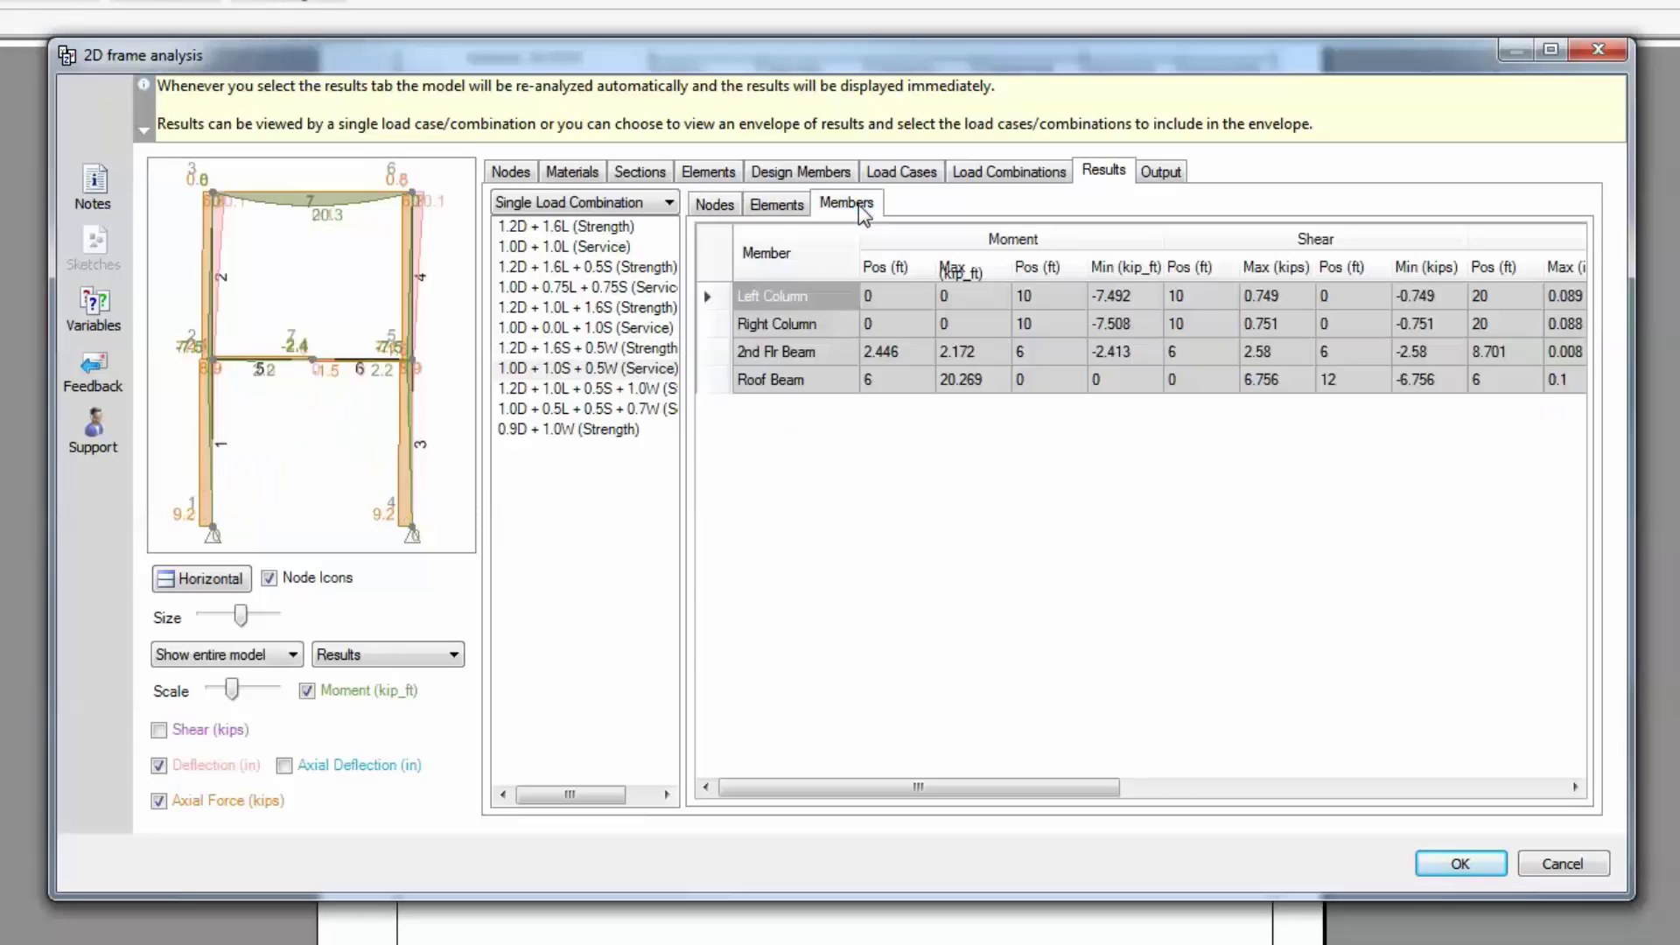
pyautogui.click(707, 354)
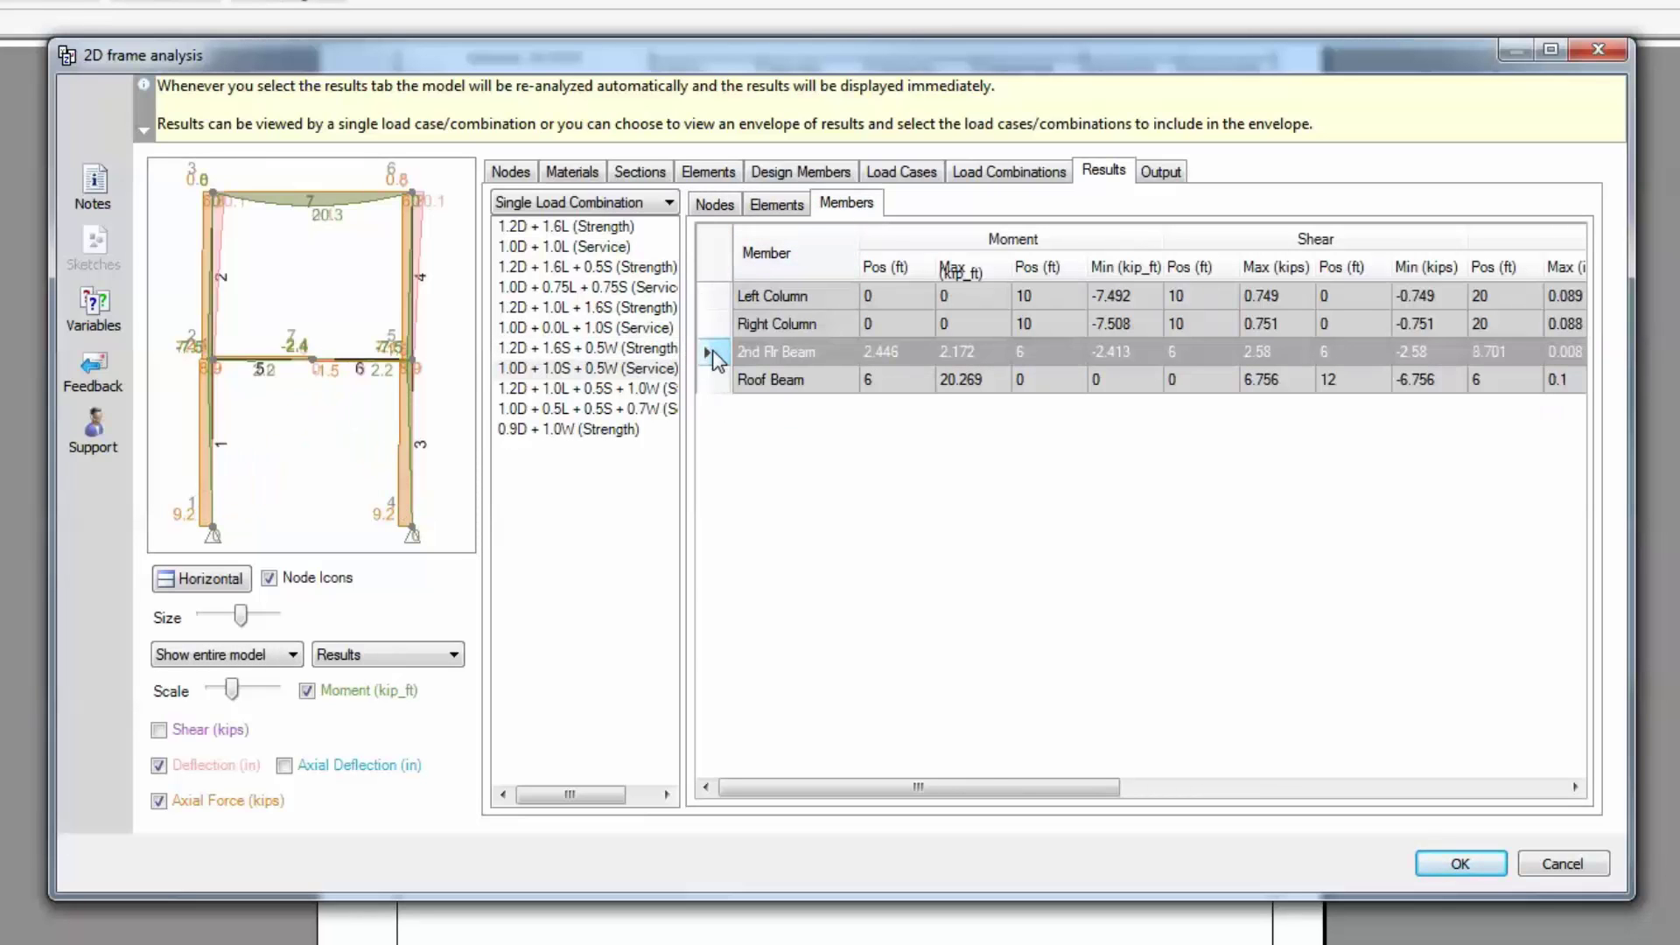
pyautogui.click(289, 656)
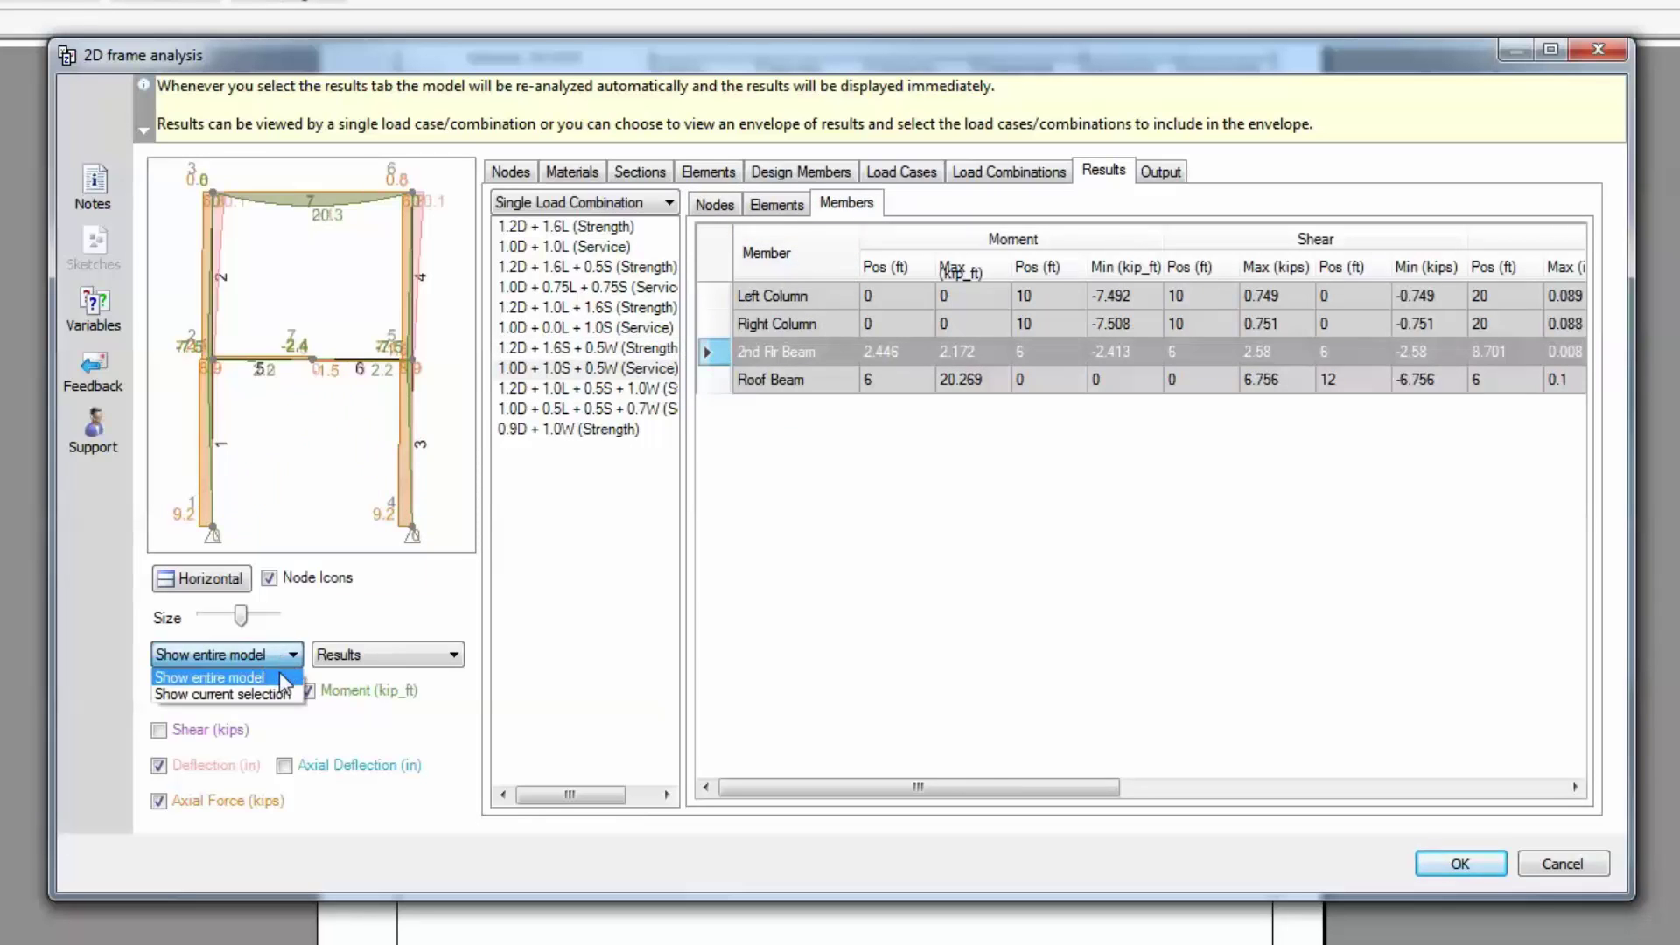
pyautogui.click(278, 687)
pyautogui.click(210, 581)
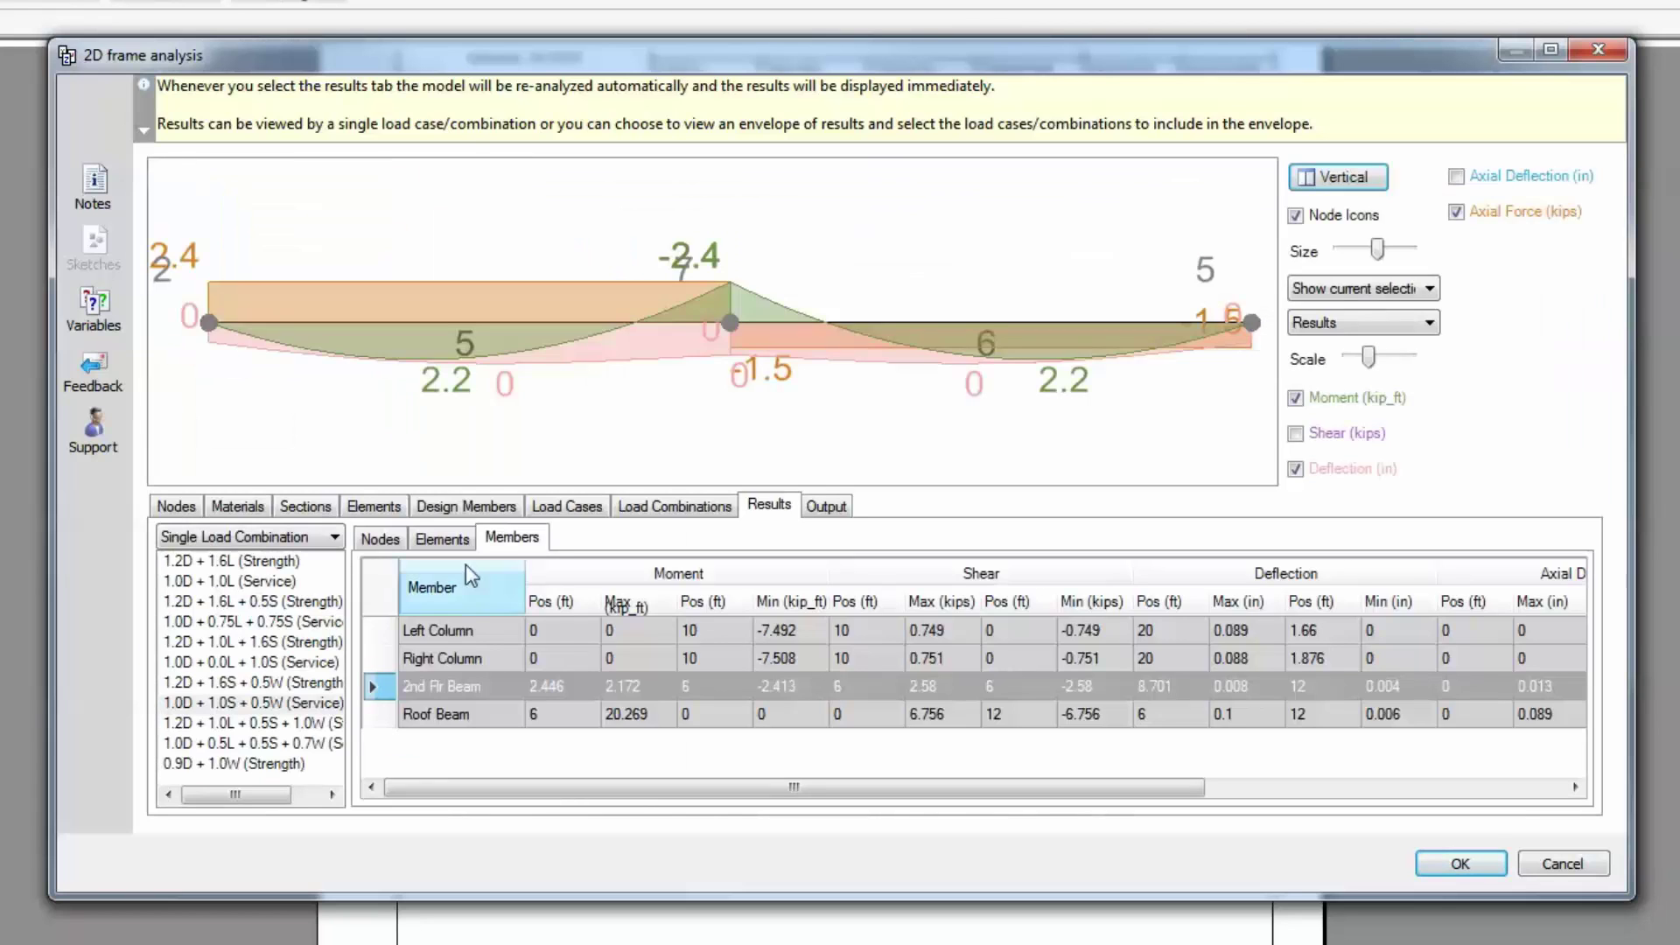
# Step: Add Moments & Shears and Axial Forces tables to the output and write the analysis to the document
pyautogui.click(827, 507)
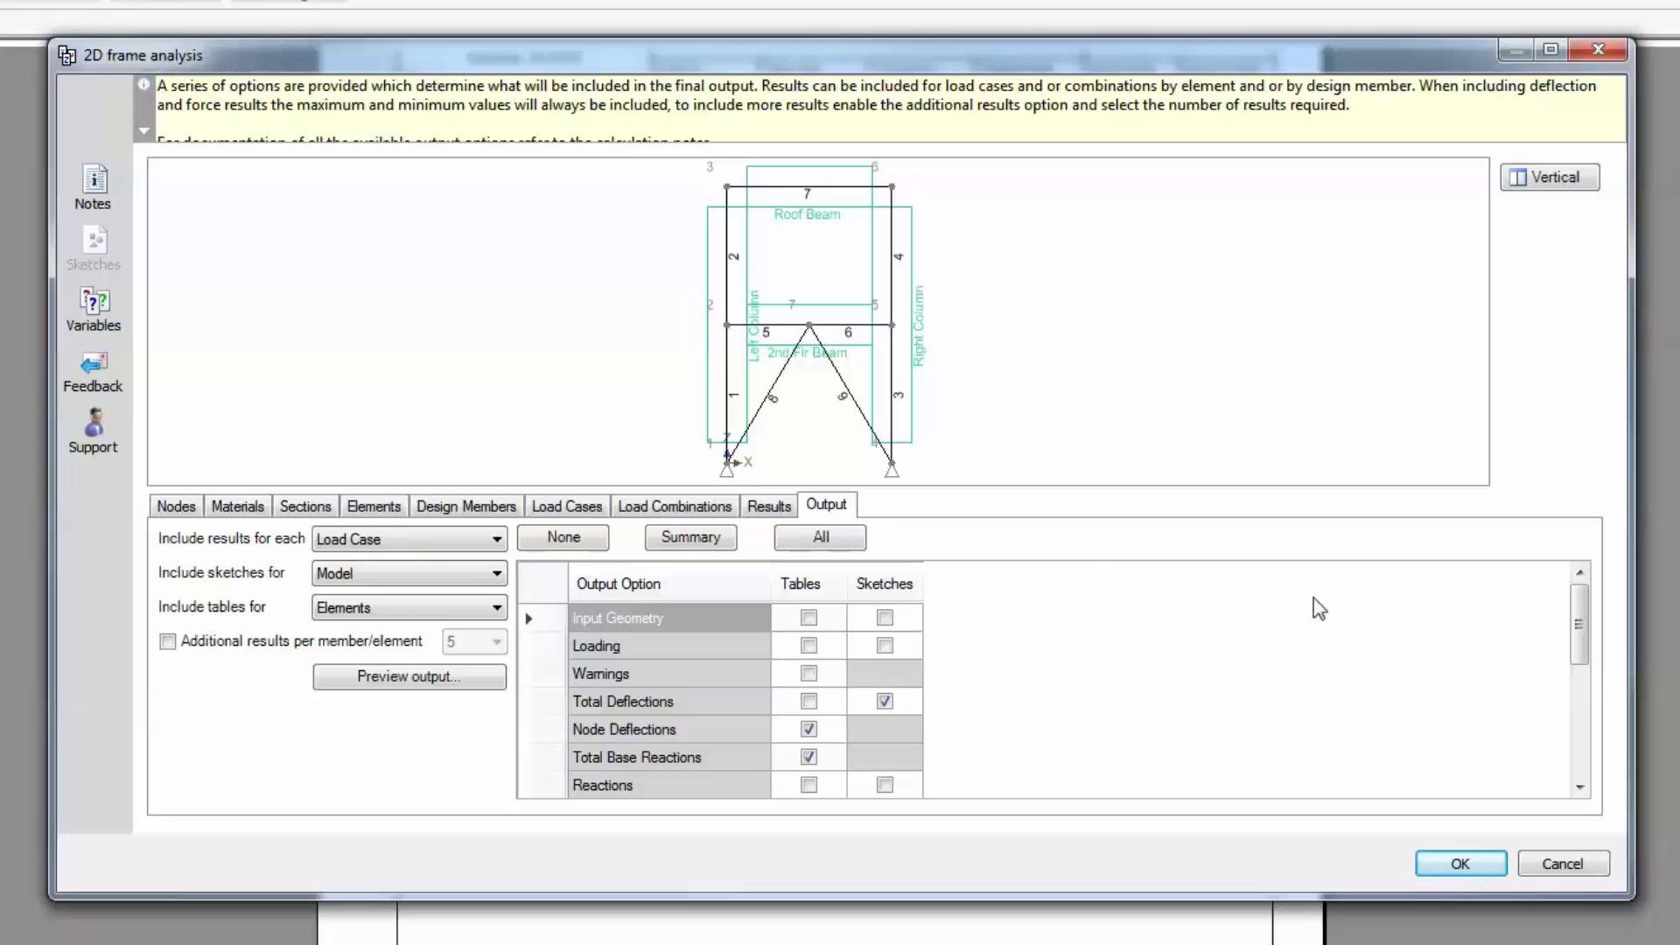
pyautogui.moveTo(1581, 643); pyautogui.dragTo(1582, 753)
pyautogui.click(808, 673)
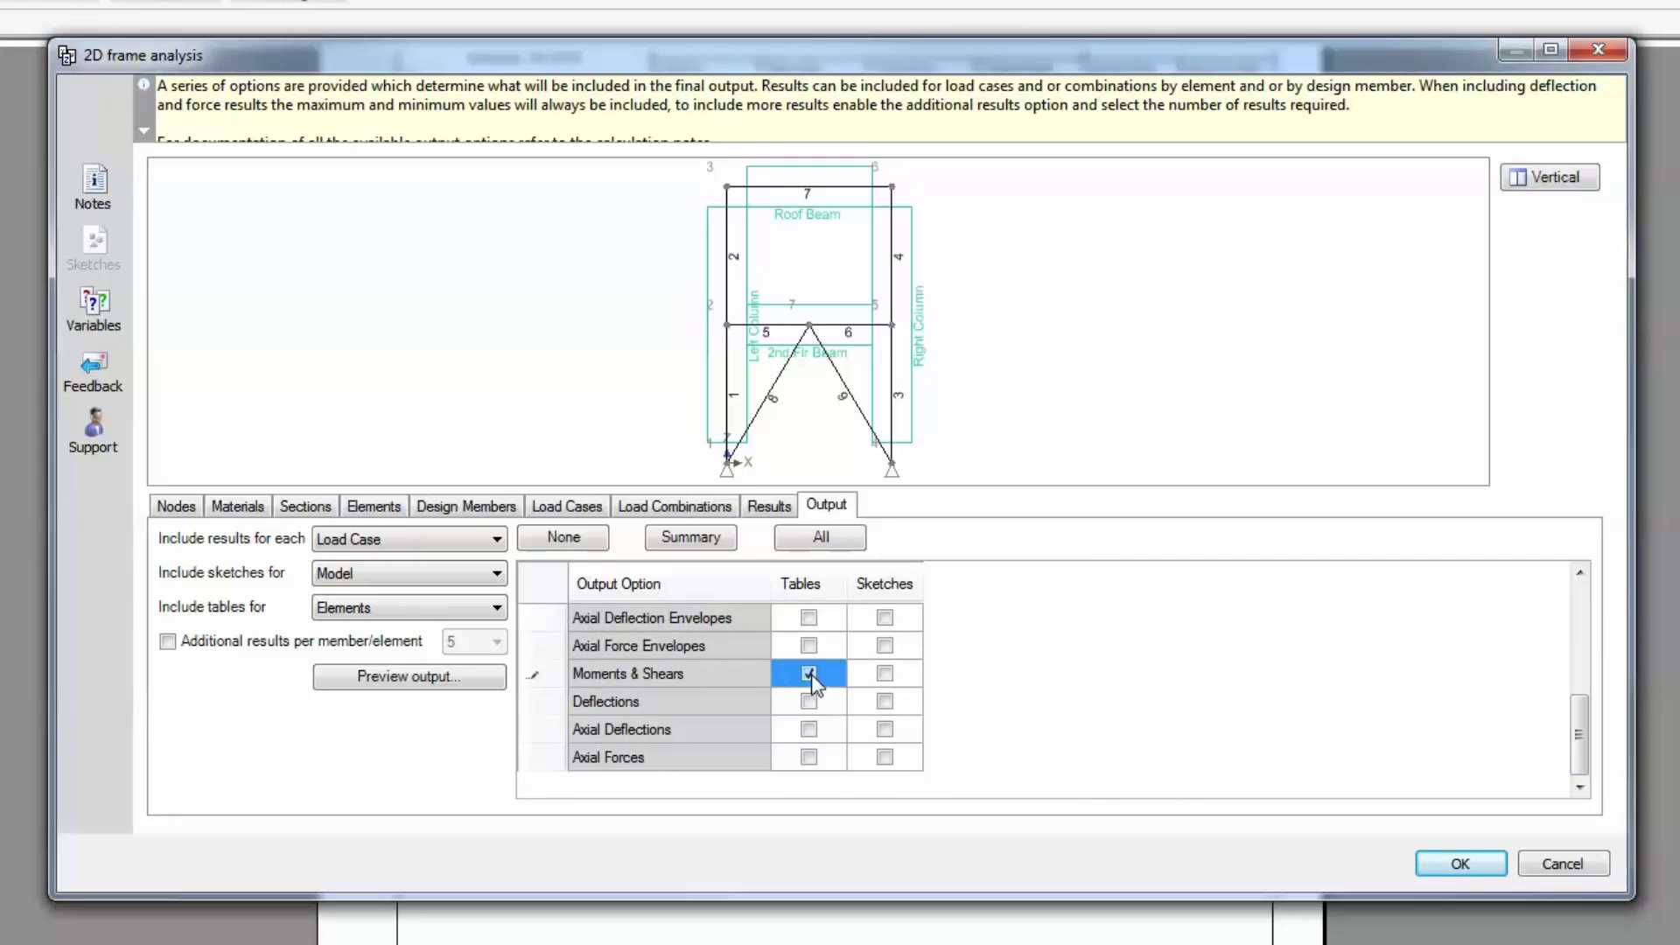
pyautogui.click(809, 757)
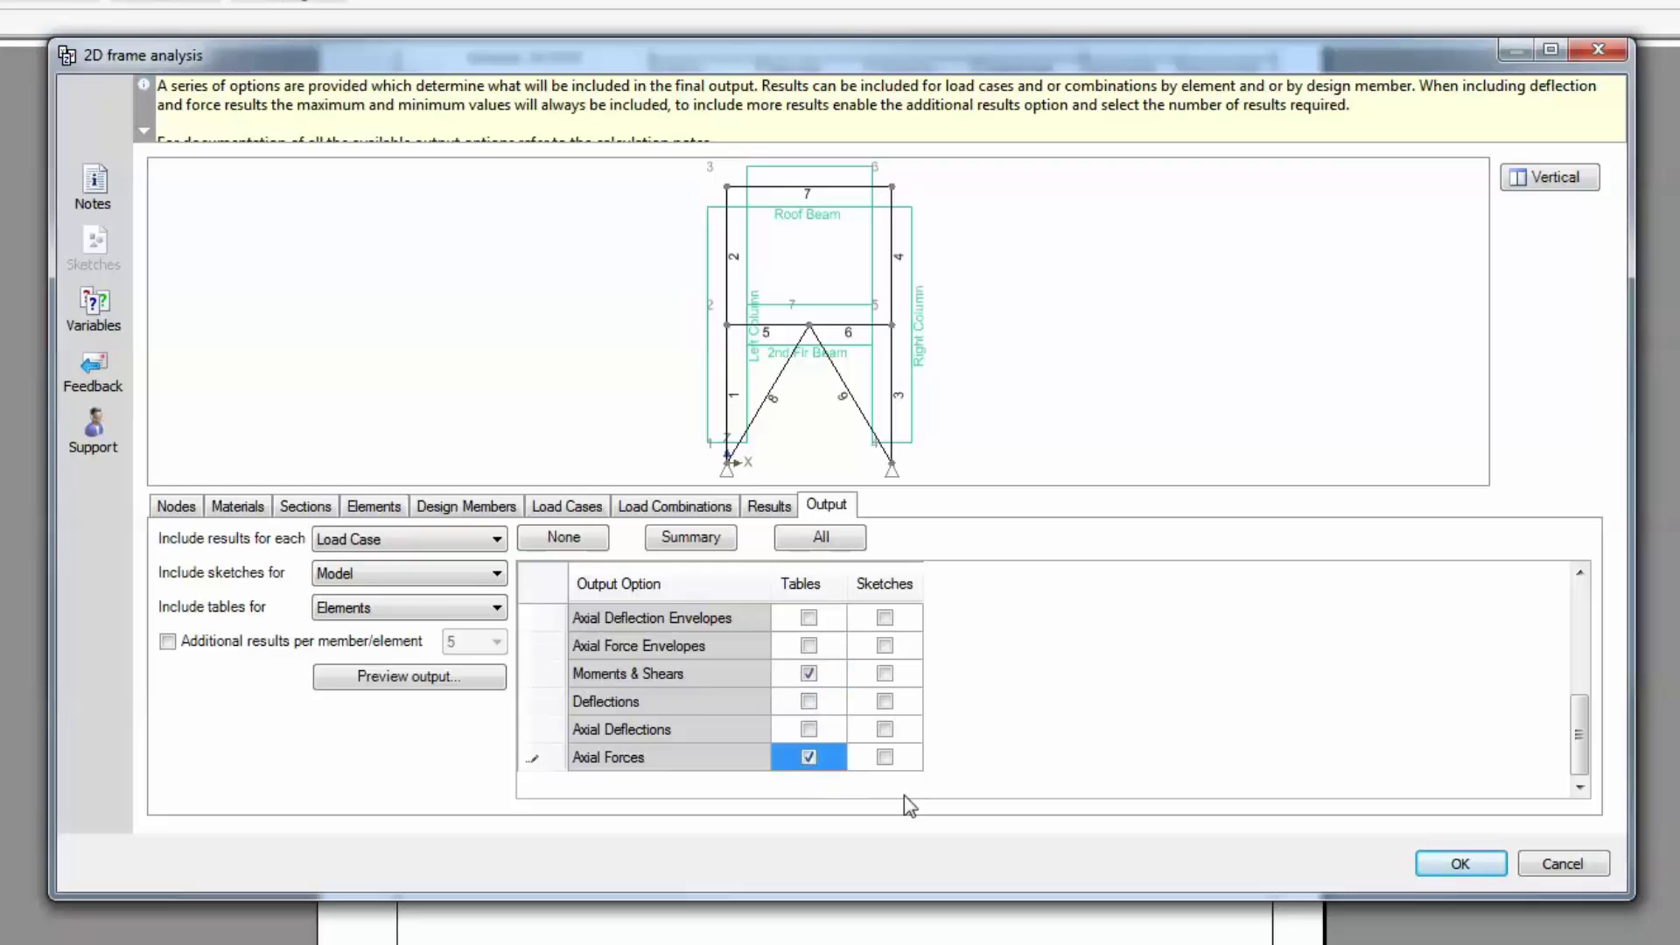
pyautogui.click(1469, 874)
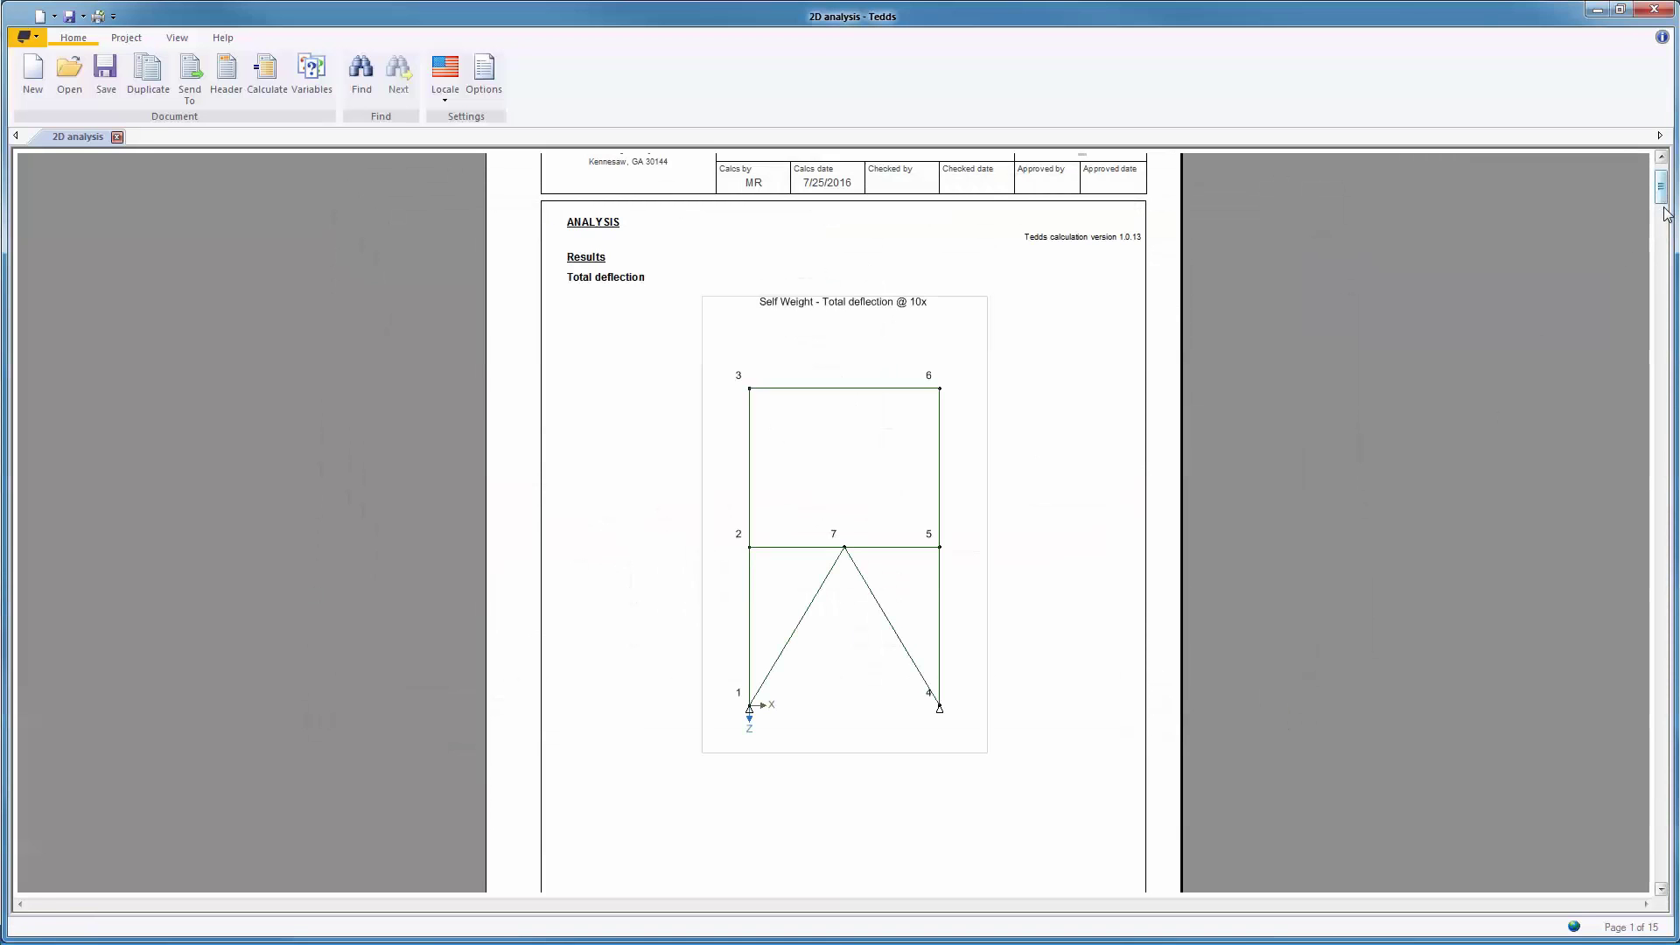
# Step: Scroll the report to page 10 to view the all load cases moment envelope sketch
pyautogui.moveTo(1661, 197); pyautogui.dragTo(1610, 634)
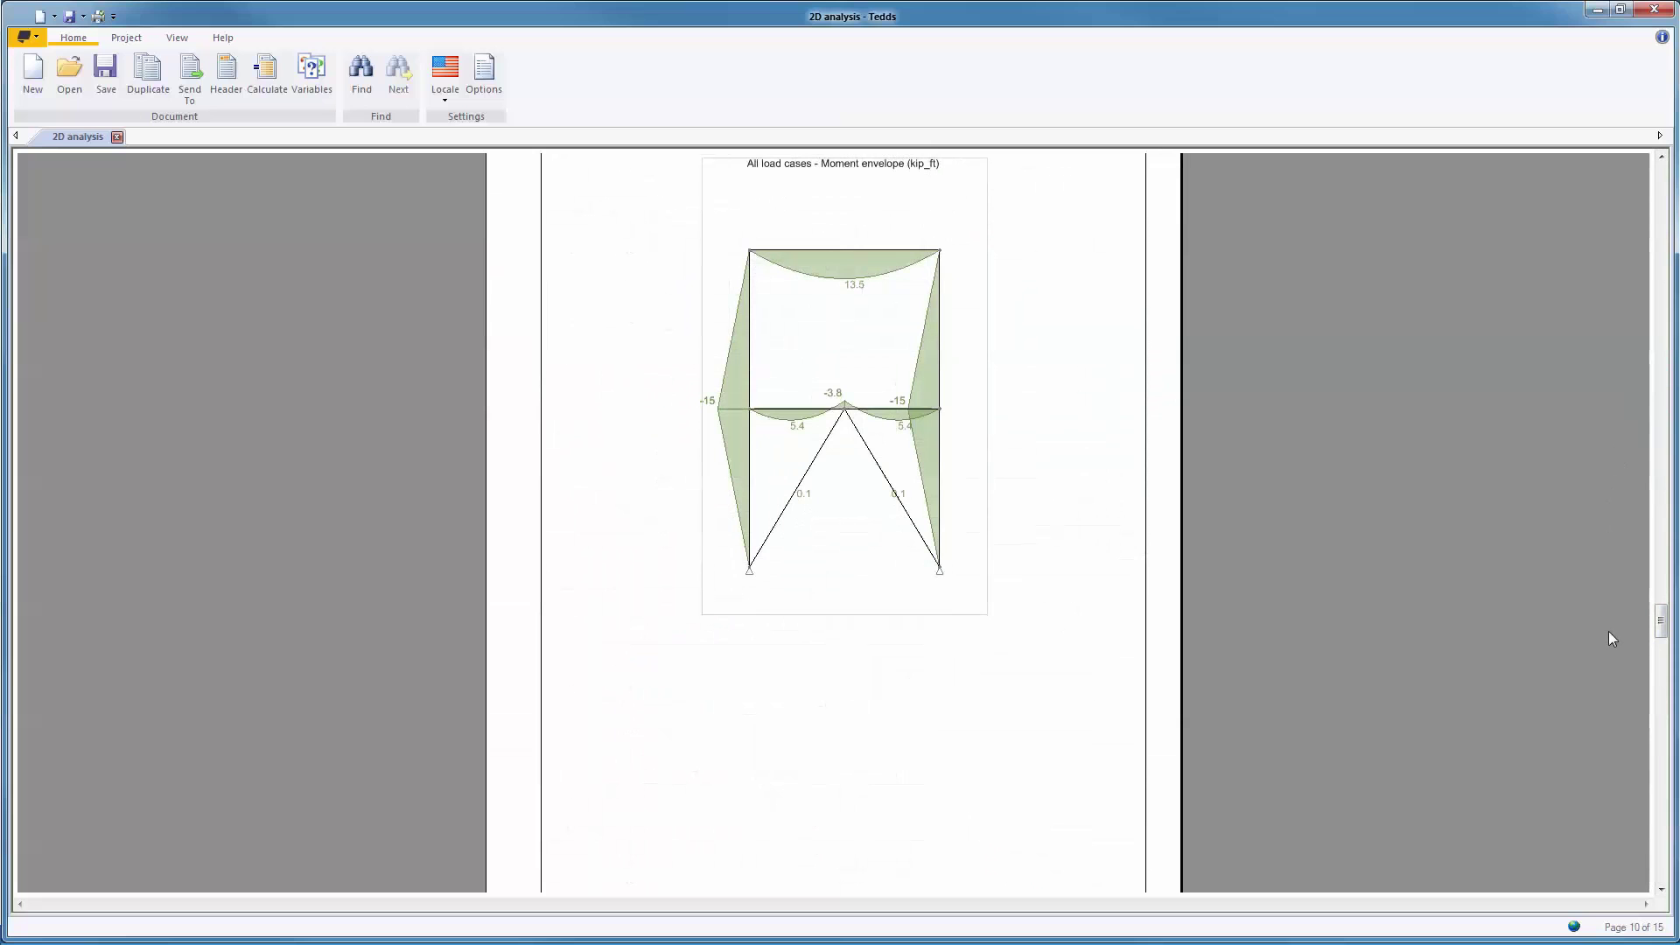